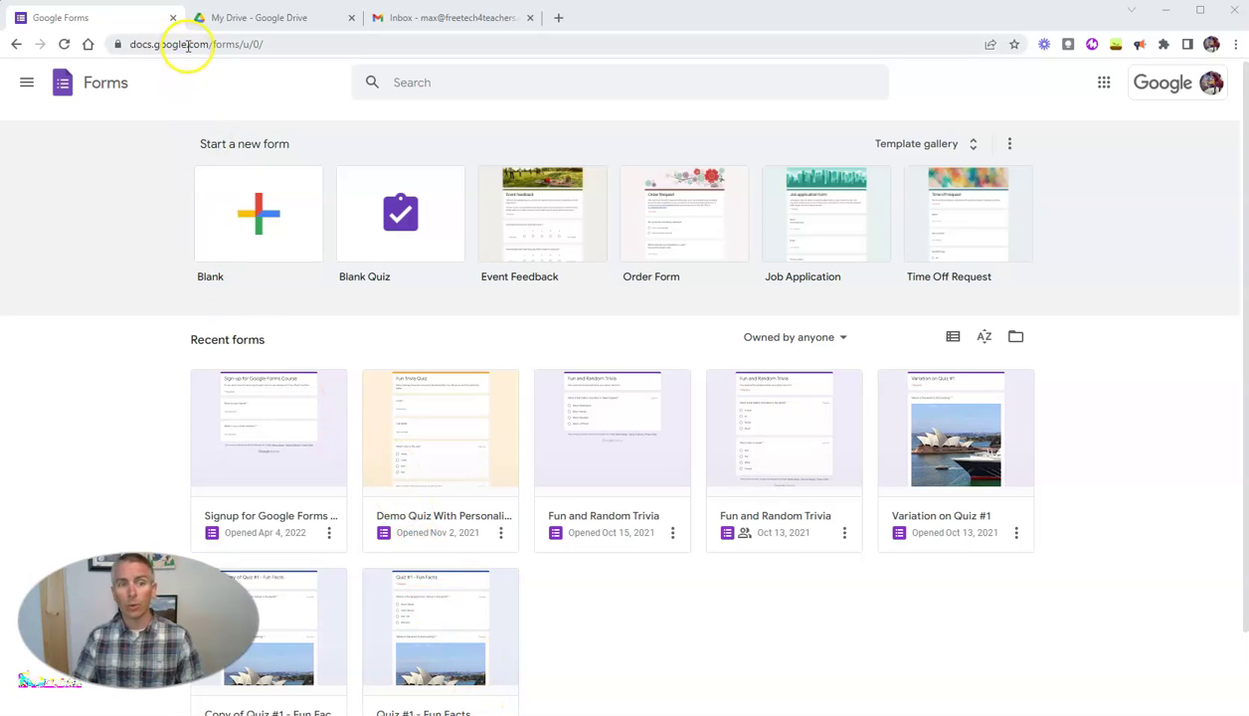
Step: Switch to Google Drive and view the options for creating a new Google Form there
click(277, 21)
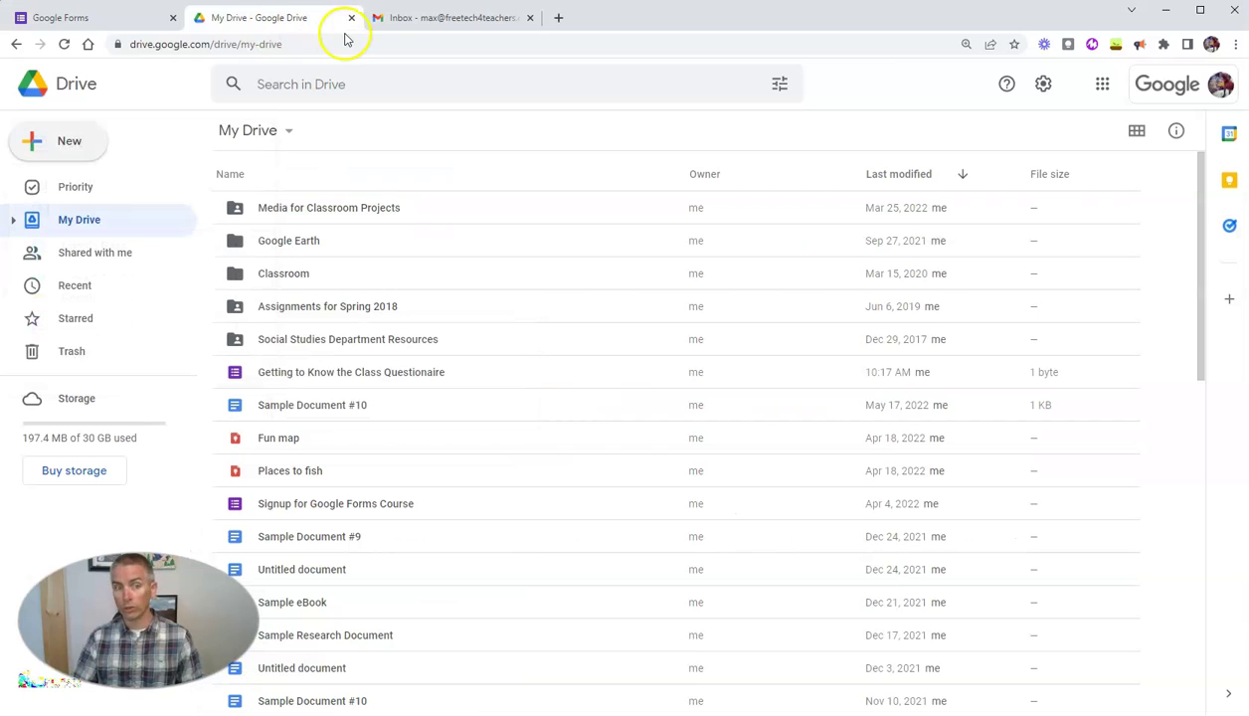
click(51, 149)
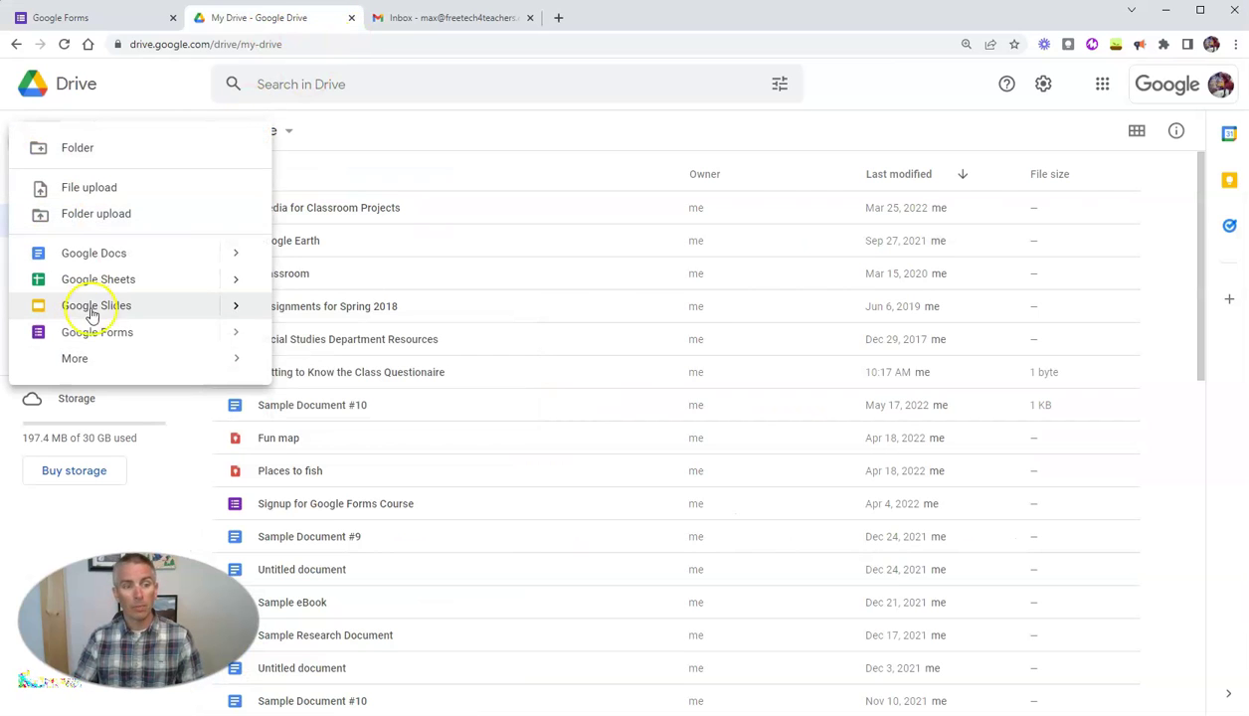
mouse_move(243, 329)
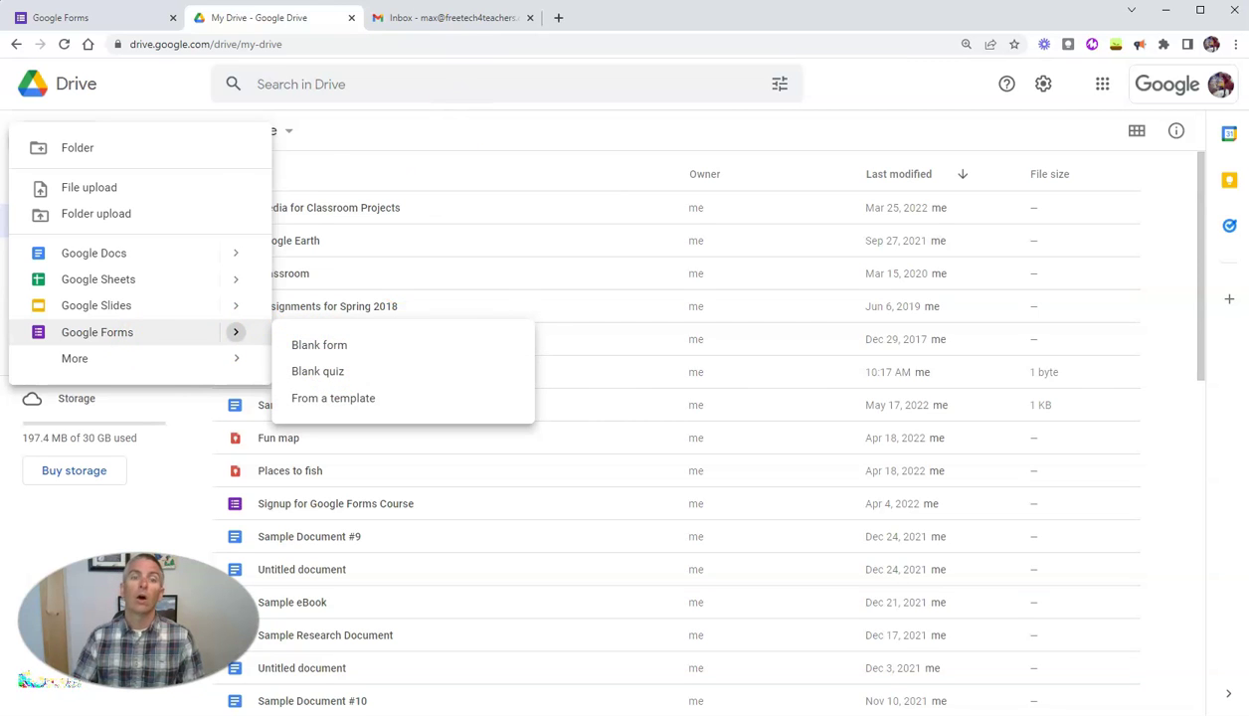
Step: Switch to Gmail, open Google Forms from its app launcher, and create a blank form
click(441, 19)
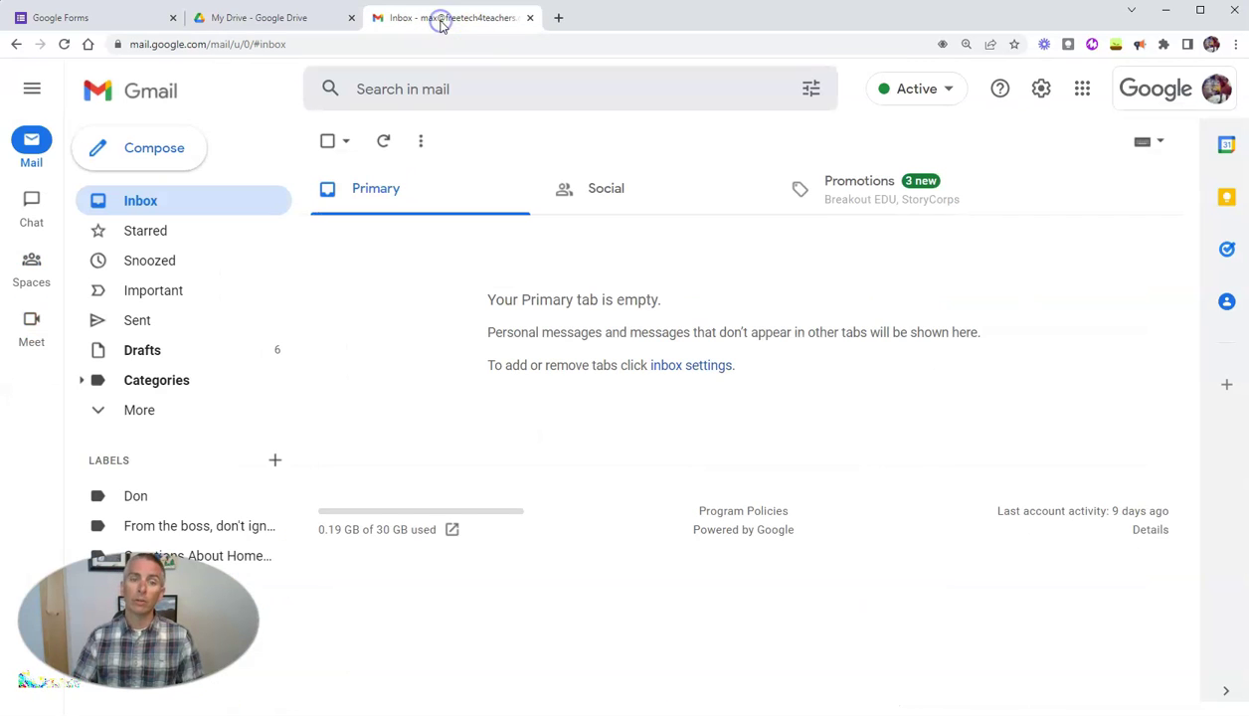
click(1083, 89)
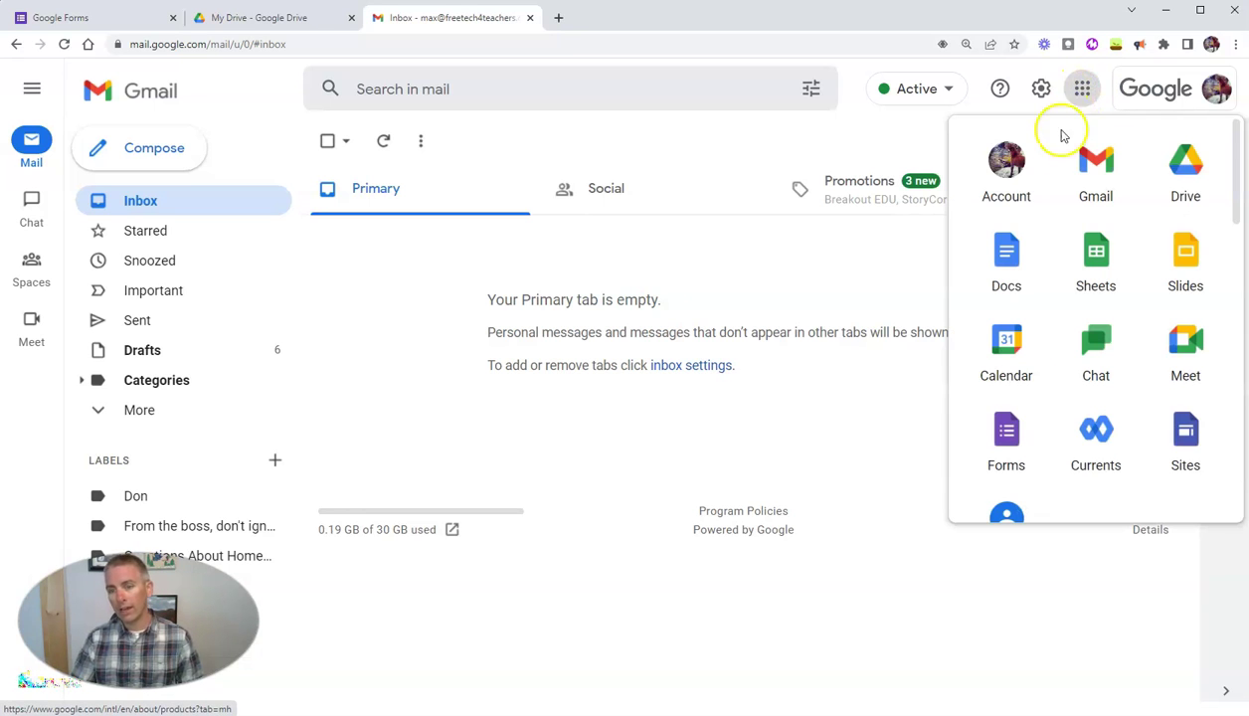
click(1014, 447)
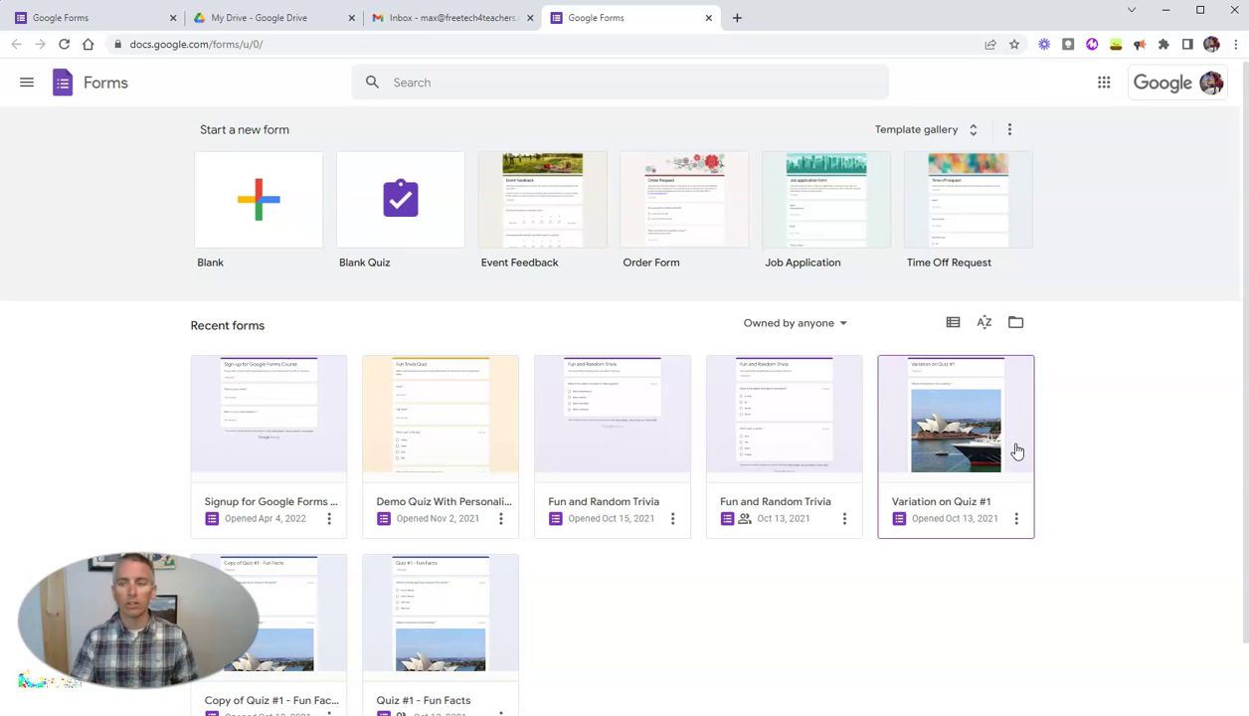
click(289, 204)
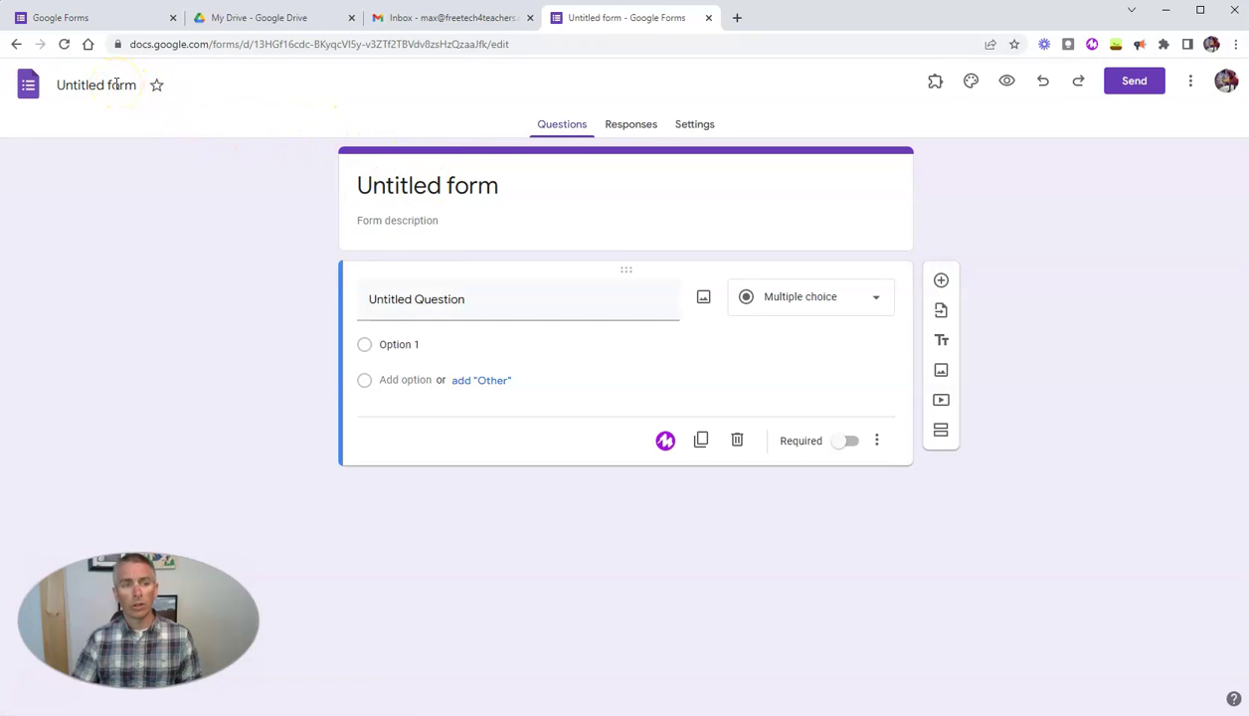
Step: Name the form "Getting to know each other questionnaire" and apply that name as its title
click(117, 84)
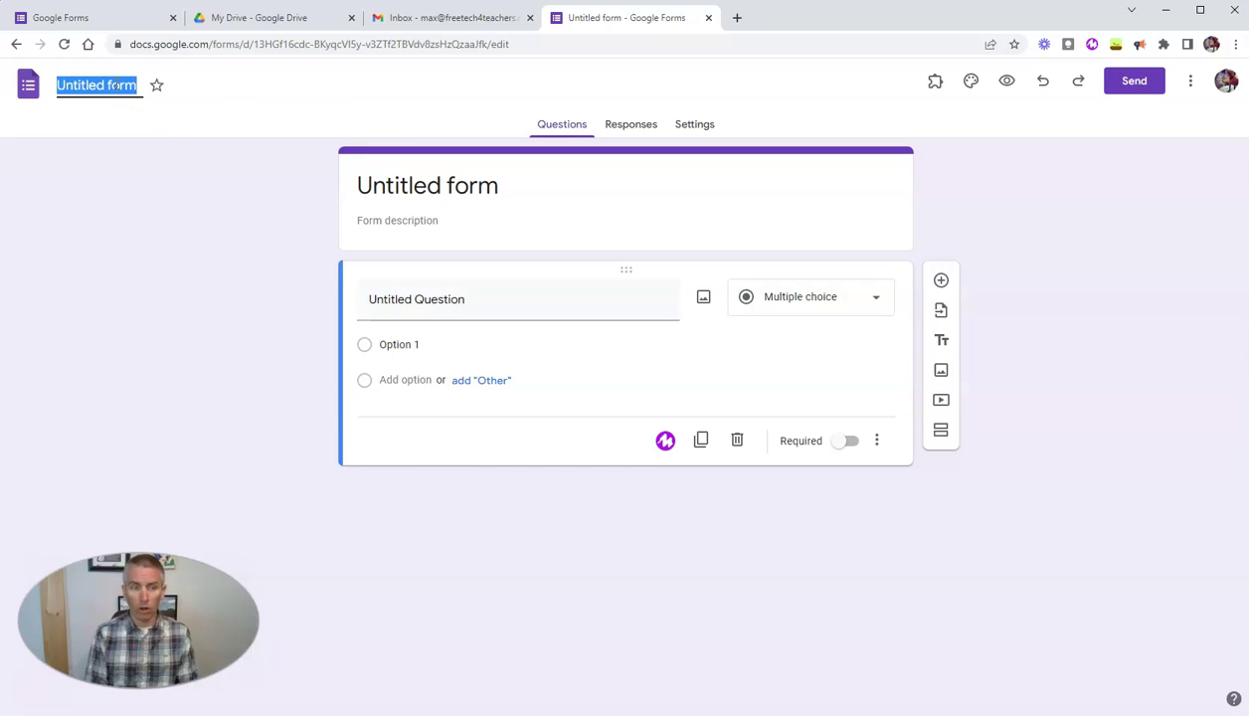
text(Geet)
text(tting to know e)
text(ach other)
text( quest)
text(ionna)
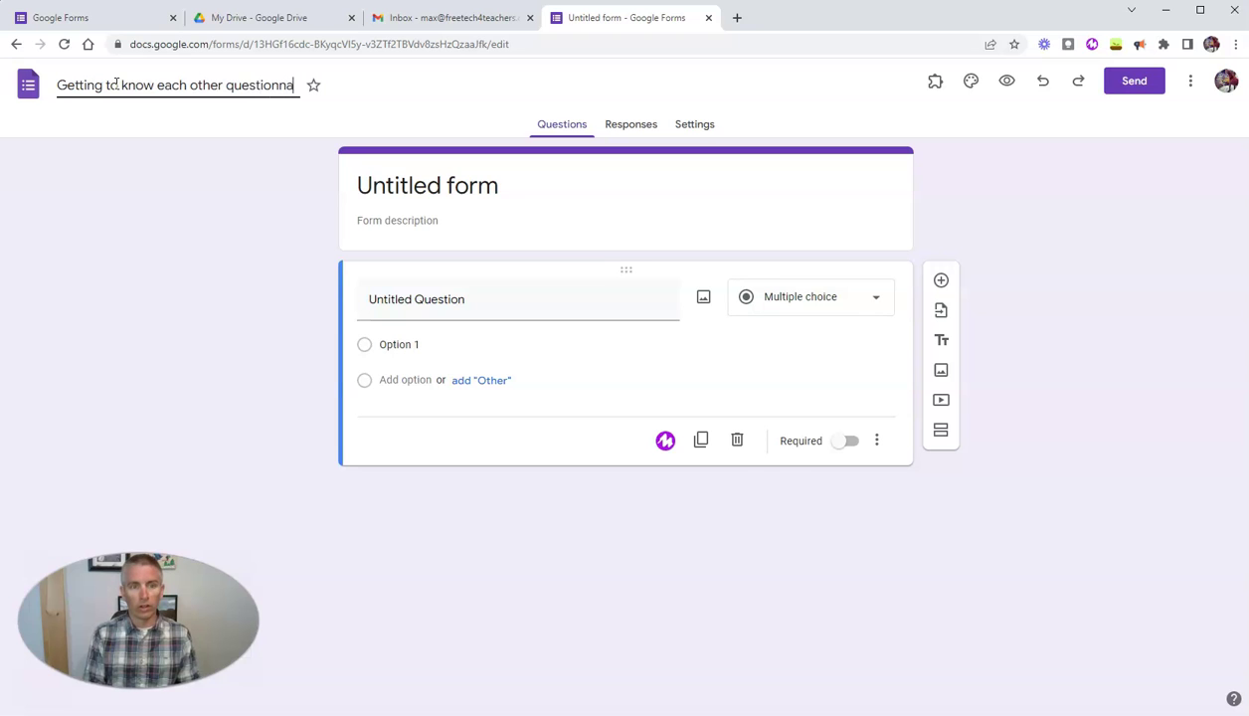
text(ire)
double_click(135, 84)
click(135, 85)
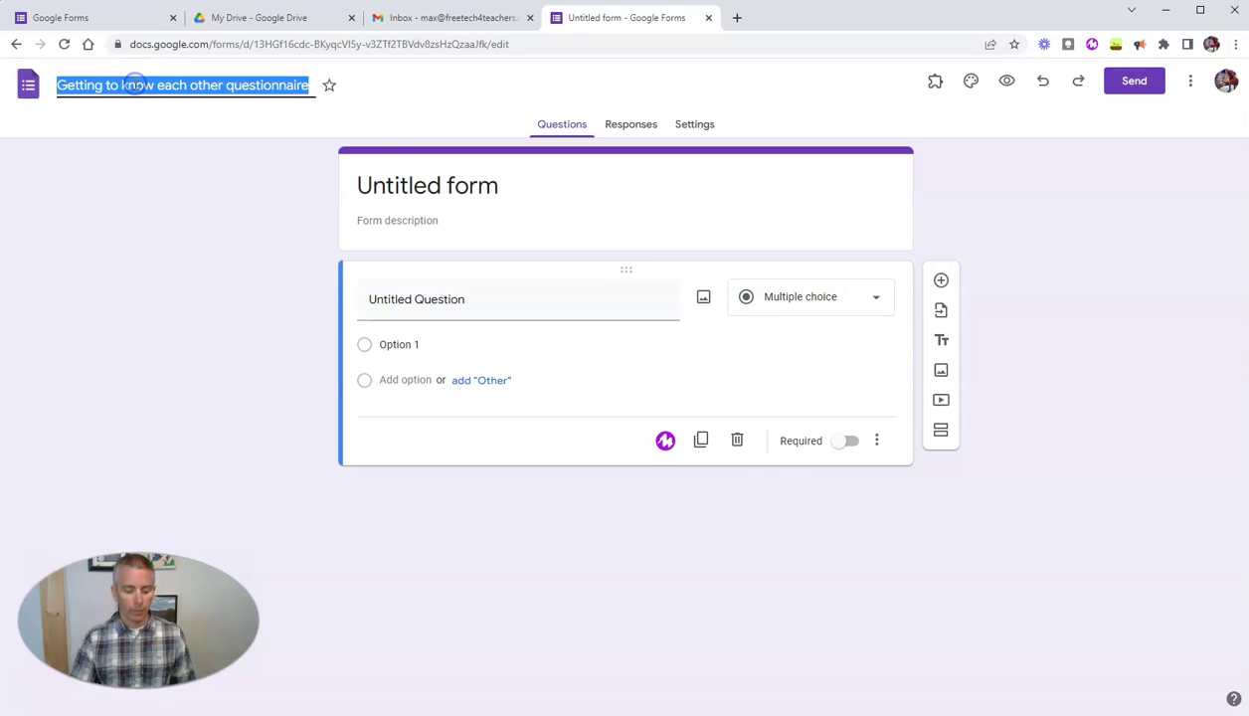
click(392, 184)
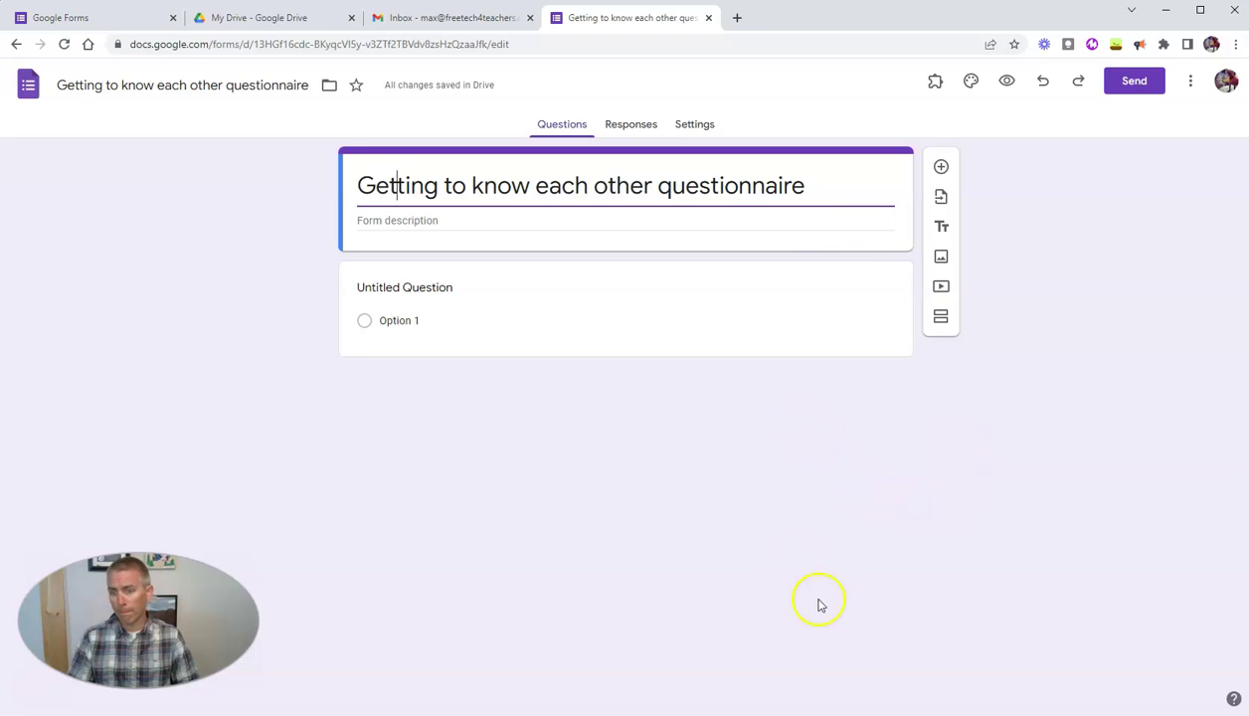
Step: Set the form's theme color to blue (#4285f4) with the darkest blue background shade
click(972, 82)
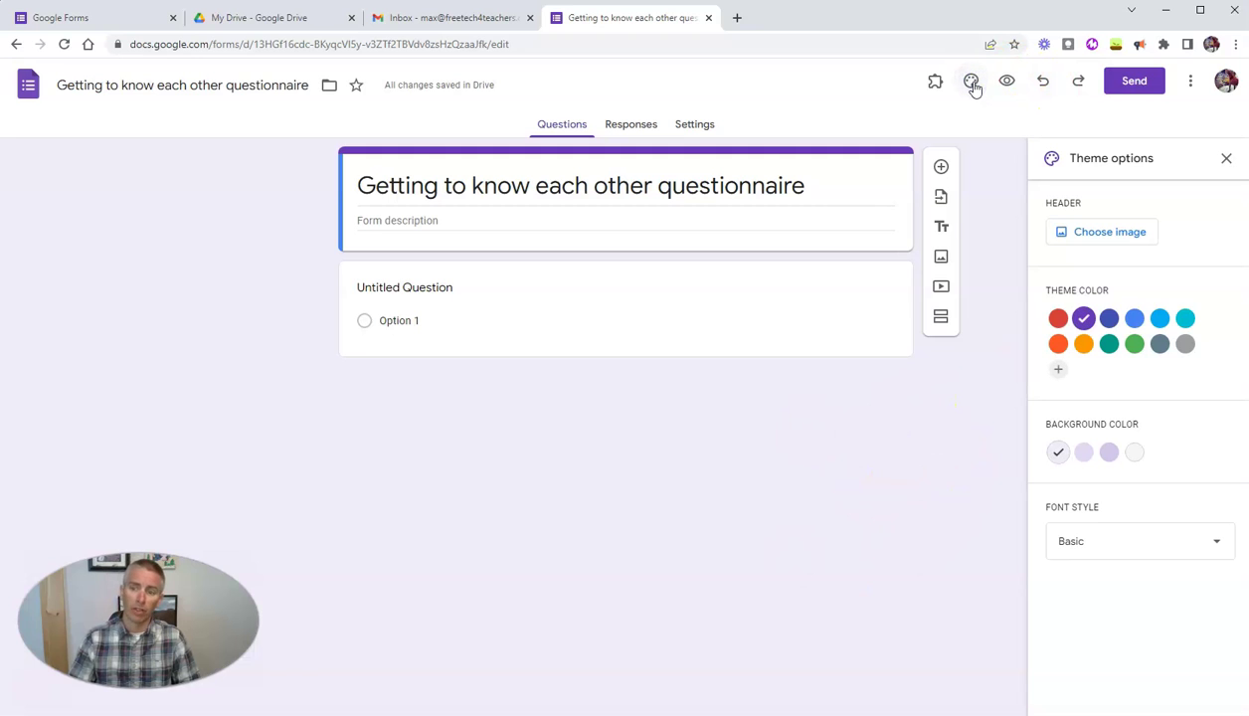
click(1135, 318)
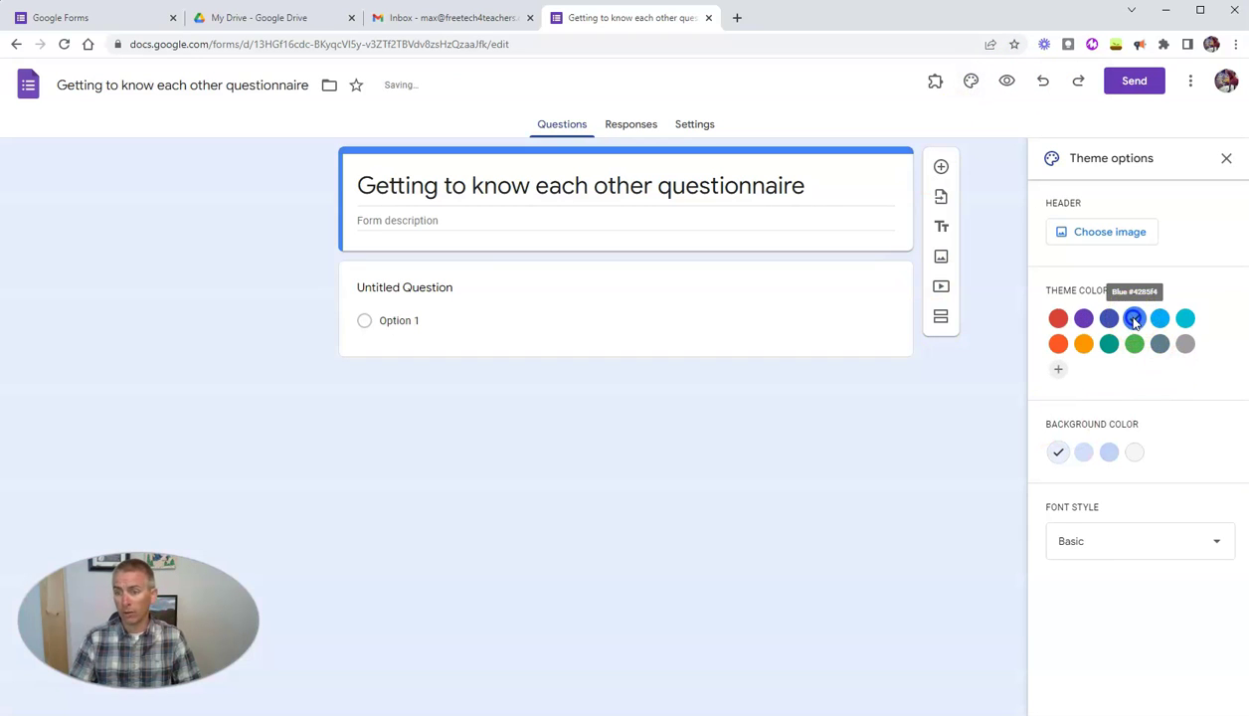
click(1109, 452)
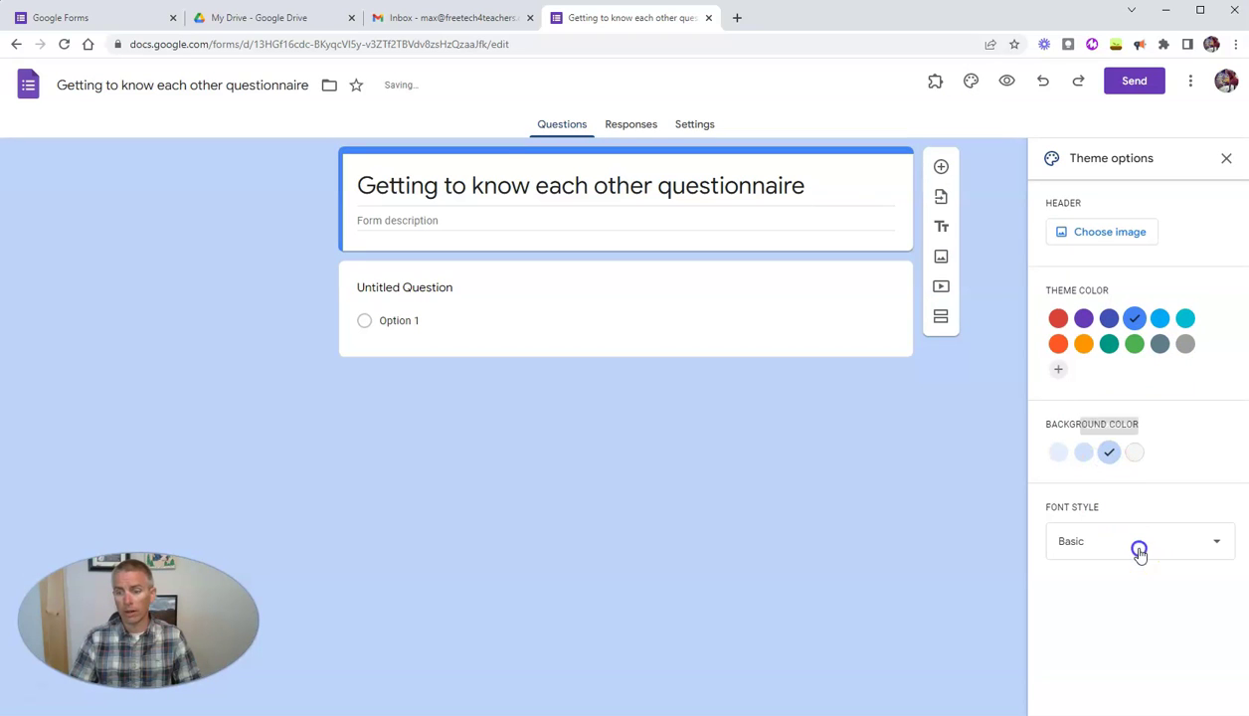
Step: Try the Playful font style on the form, then return the font style to Basic
click(1139, 549)
click(1086, 646)
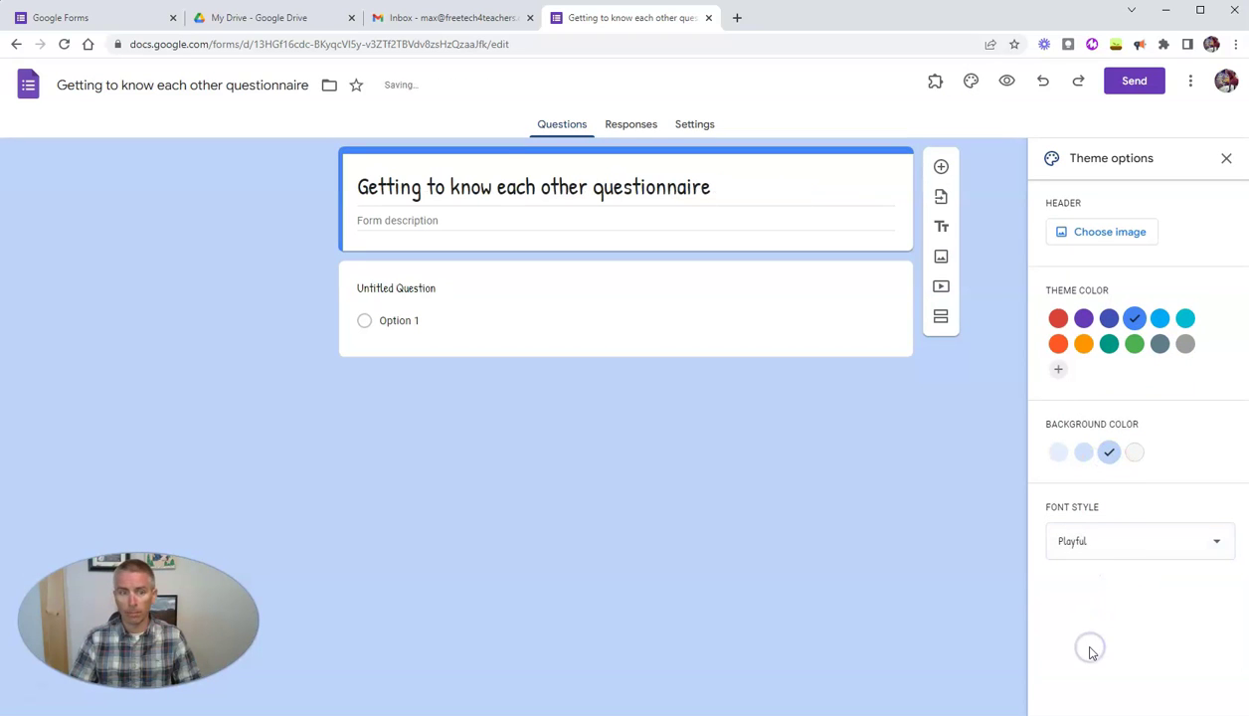
click(1106, 544)
click(1091, 517)
click(1107, 547)
click(1079, 487)
click(1073, 594)
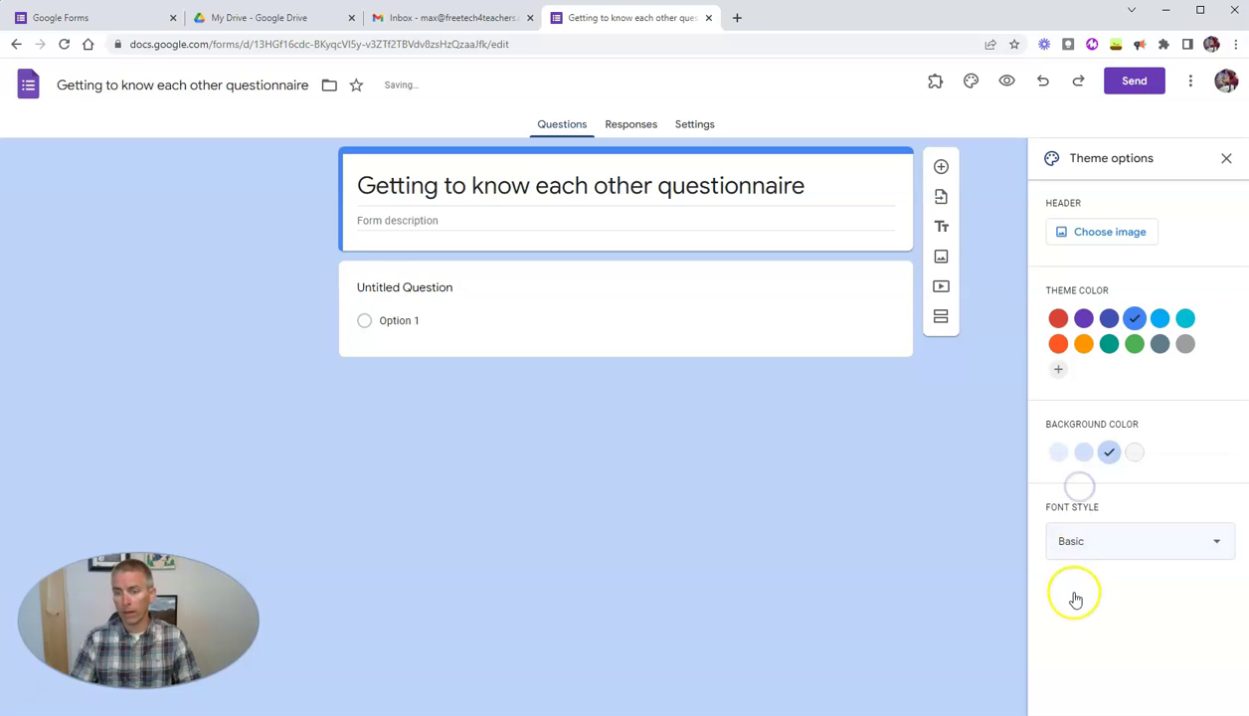
Step: Insert the basketball player header image from the Work and School themes and set the theme color to the medium slate blue
click(1103, 236)
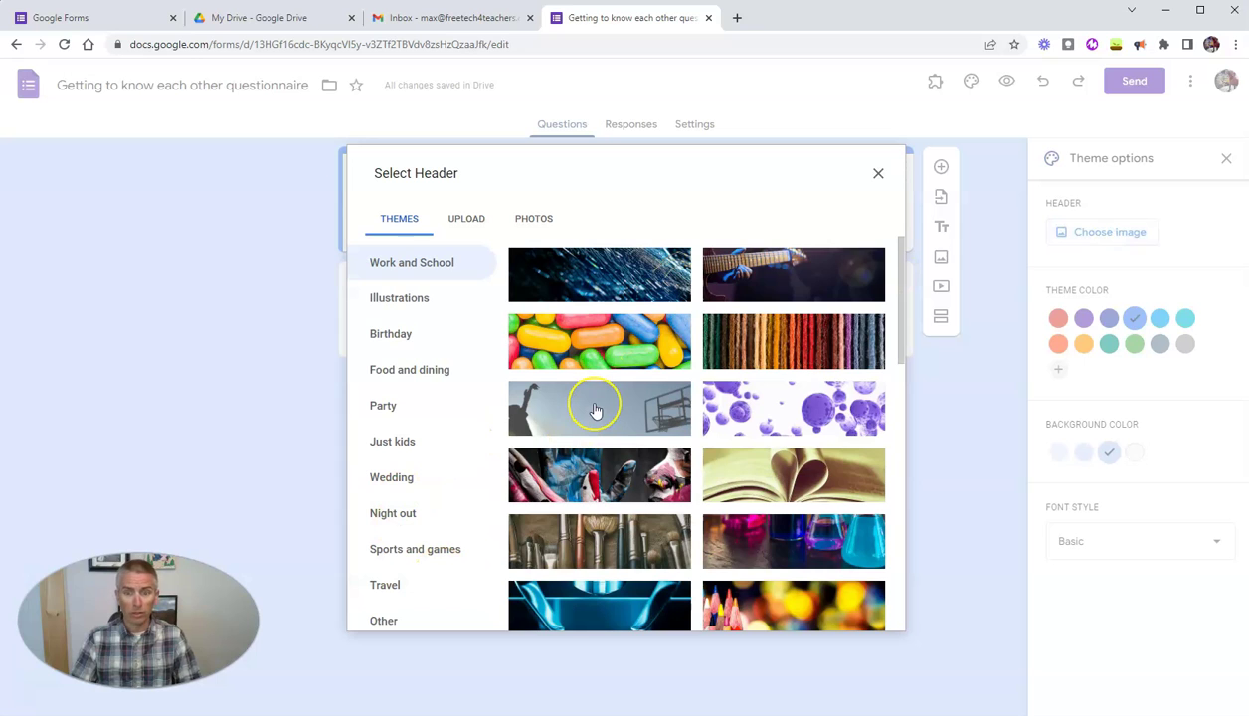
click(594, 409)
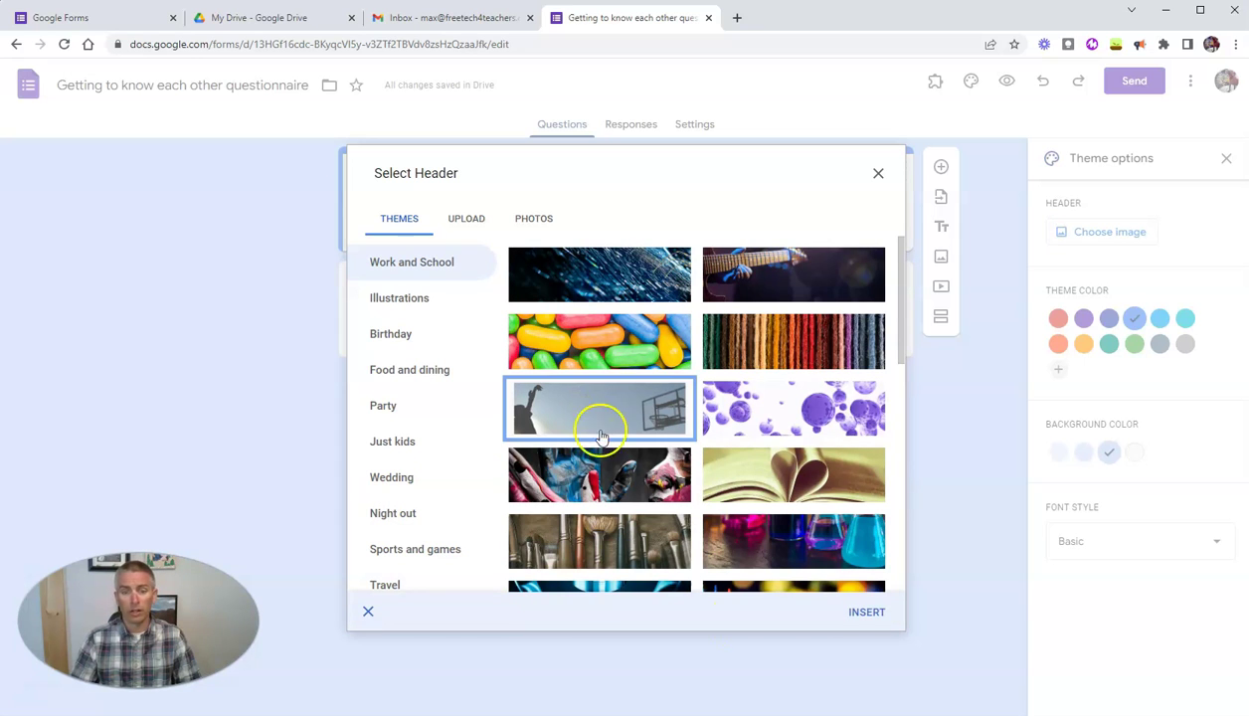
click(866, 617)
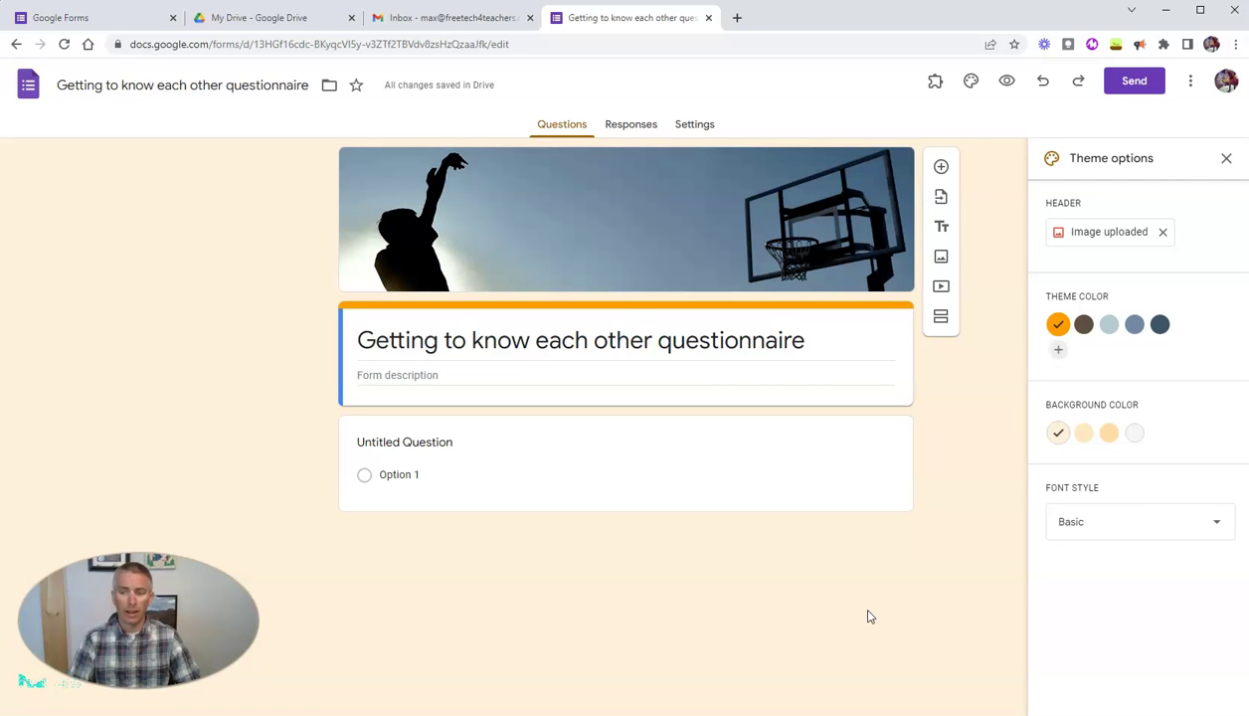
click(1134, 325)
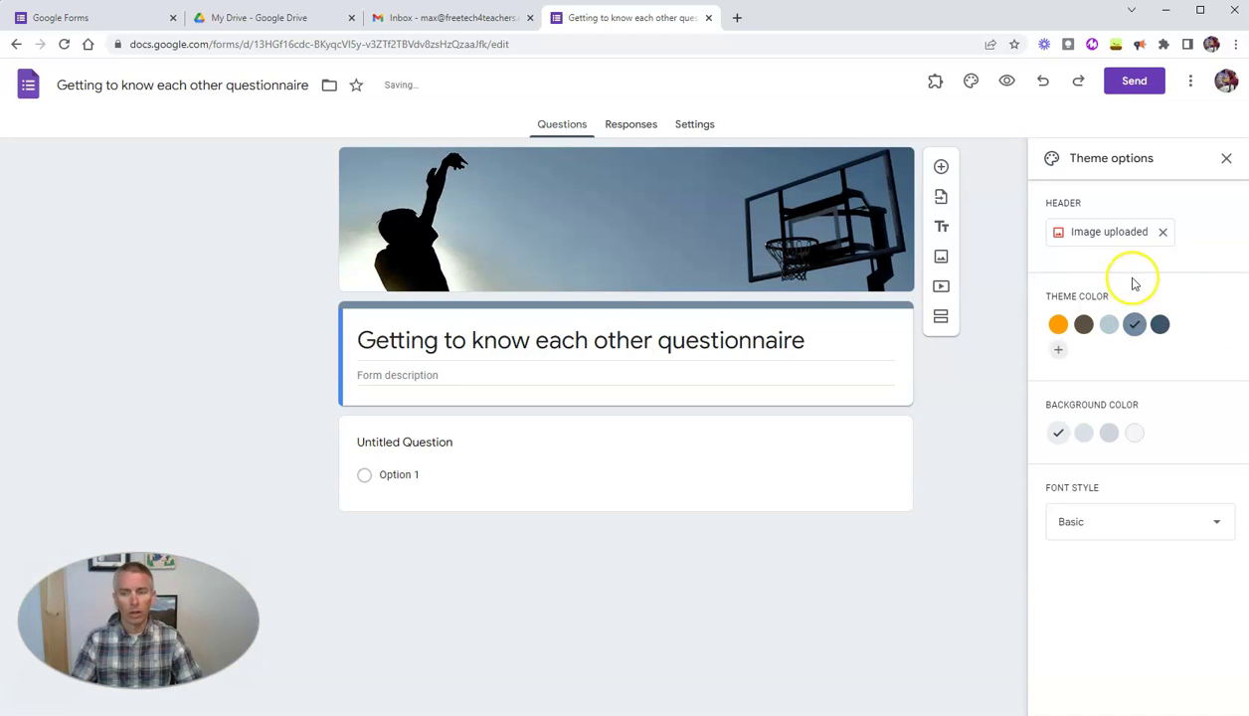
click(1226, 161)
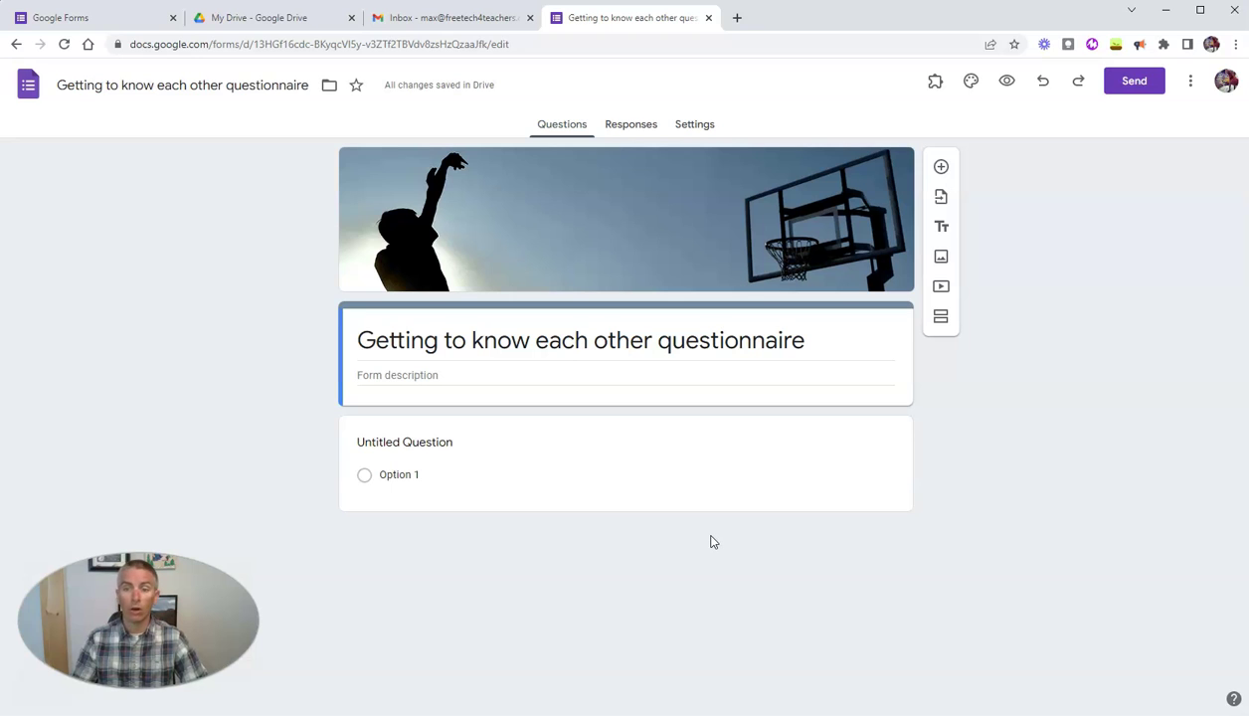
Step: Add the short-answer question "What is your name?" above the untitled question and make it required
click(943, 169)
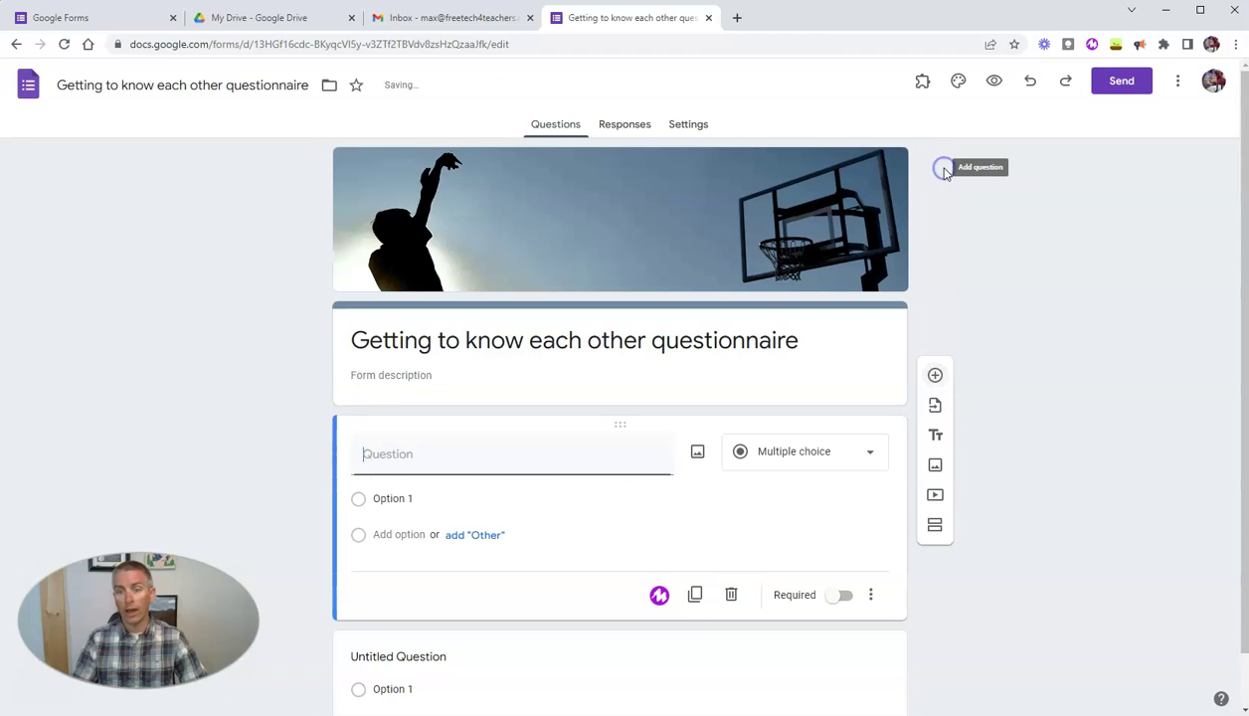
scroll(886, 315, down, 1)
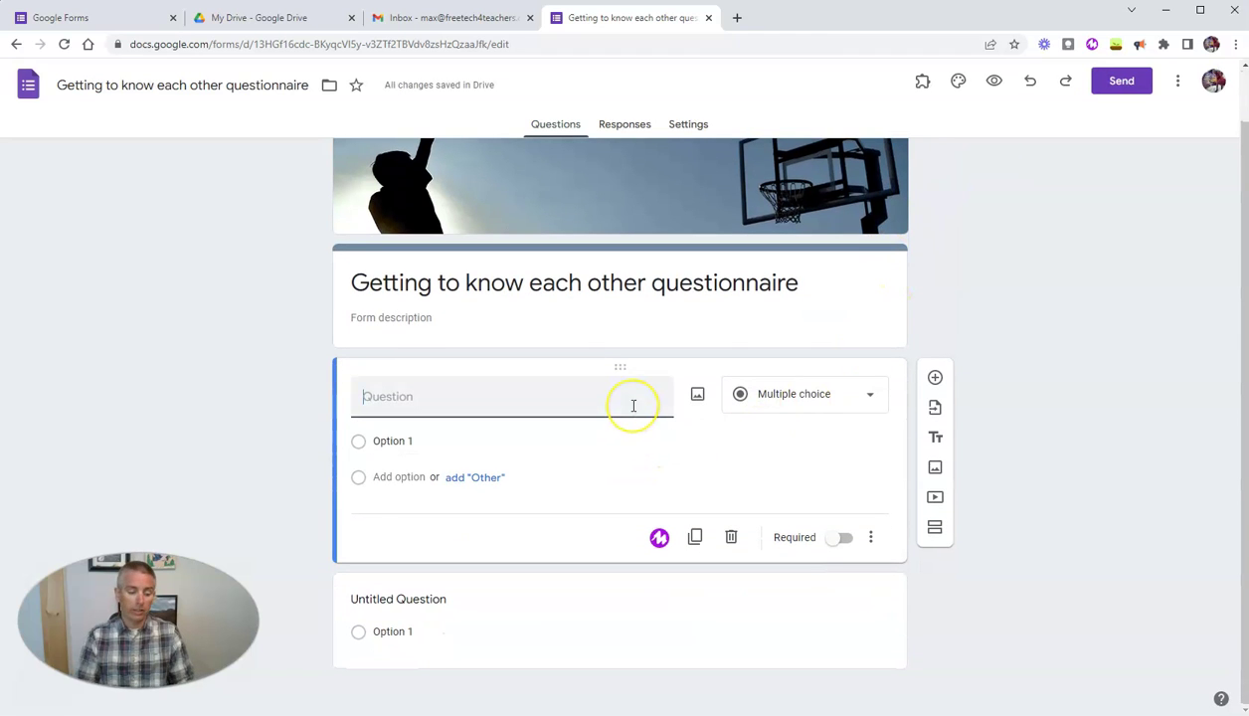
text(What is your name?)
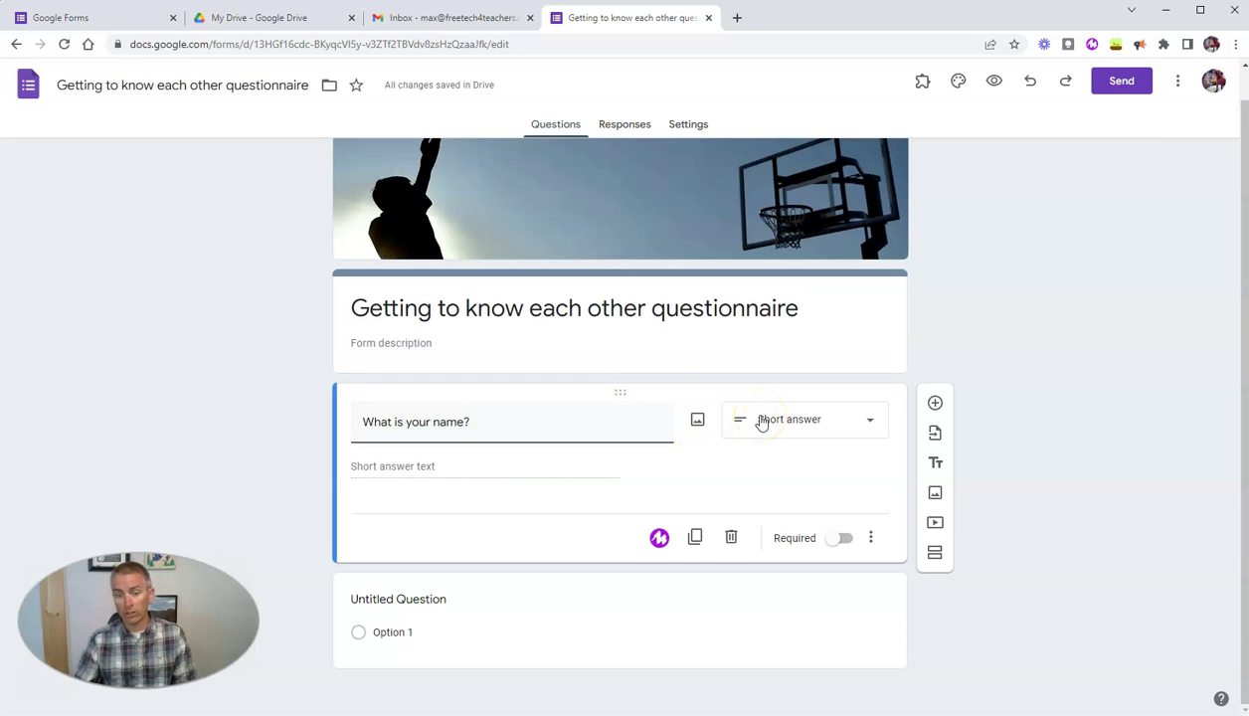
click(842, 539)
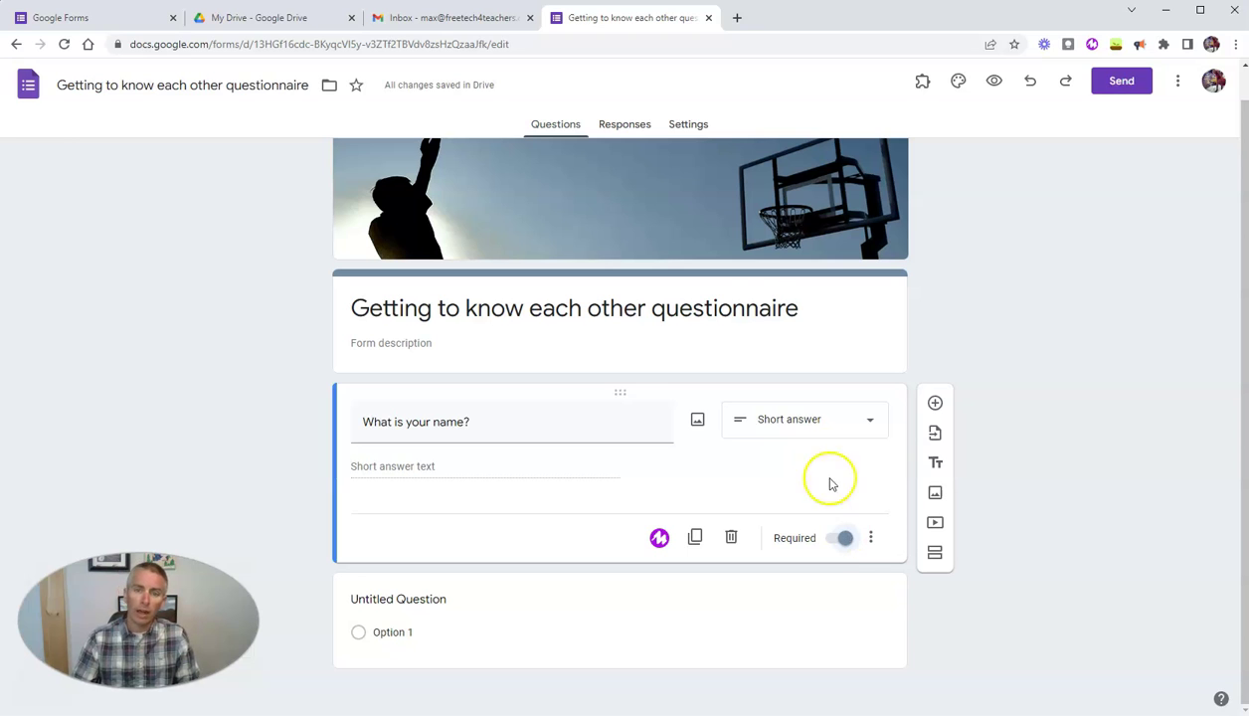
Step: In the response settings, try email address collection, leave it off, and remove the restriction to users in Freetech4teachers.com and its trusted organizations
click(688, 127)
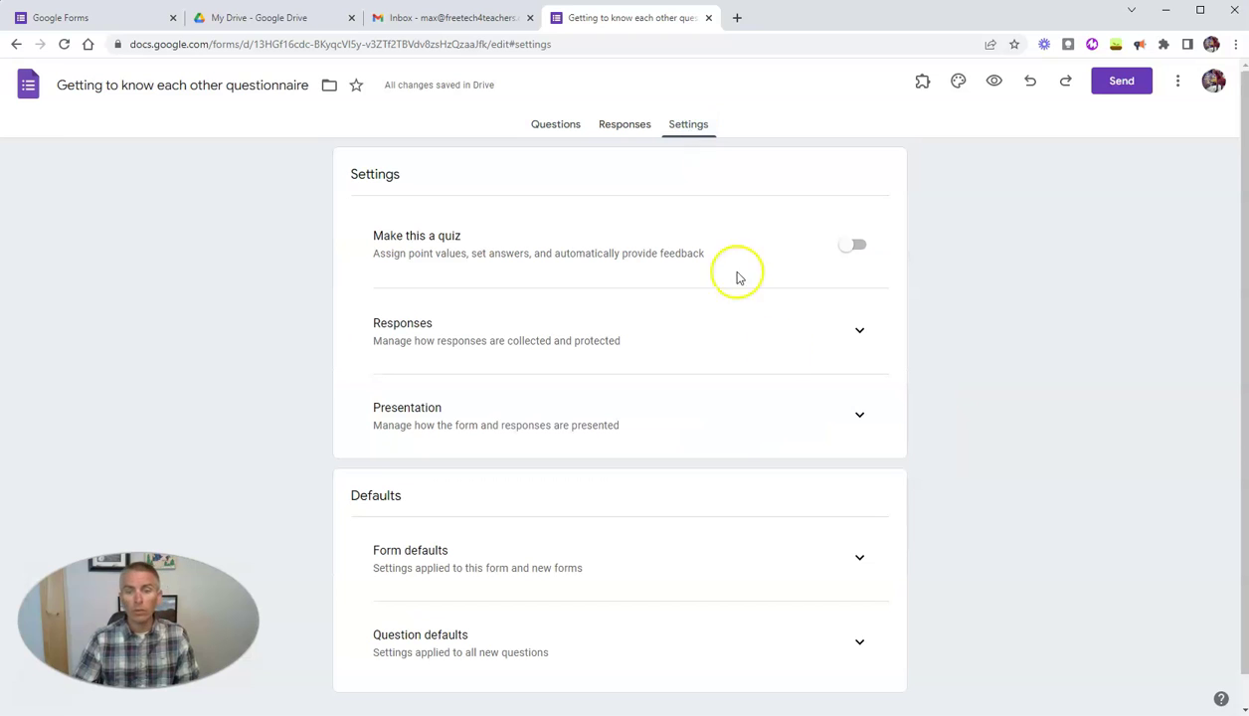
click(859, 338)
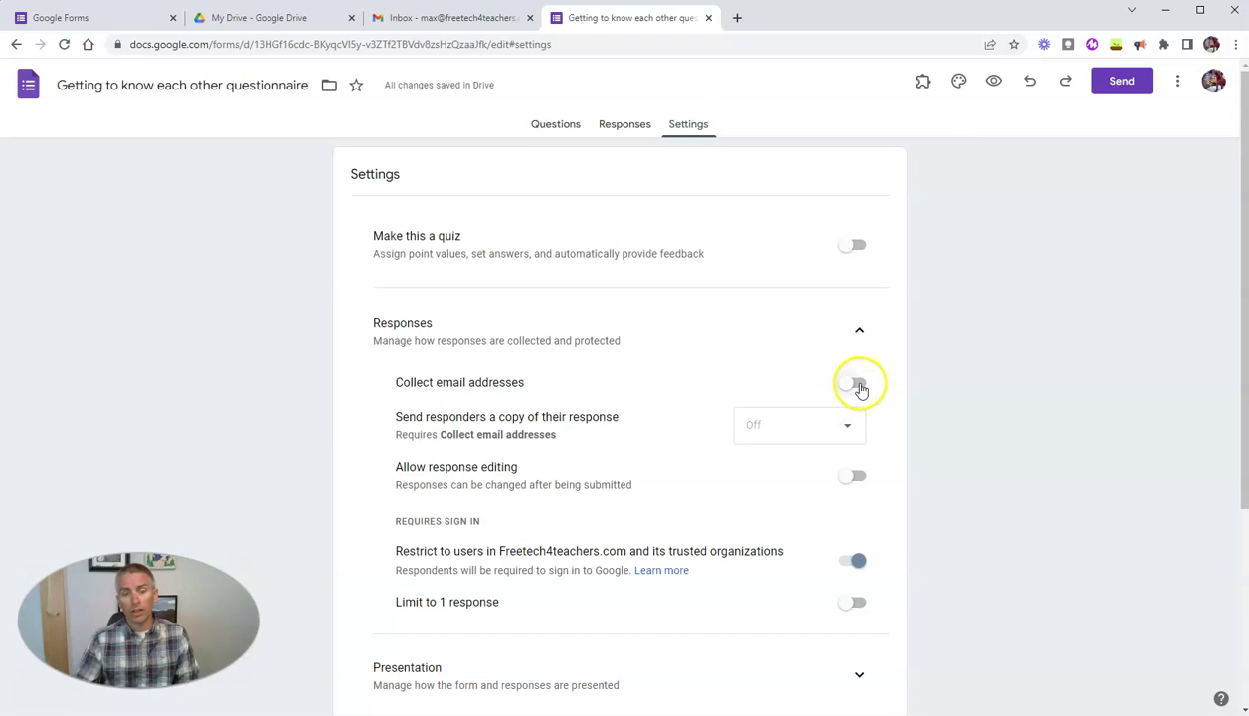
click(858, 385)
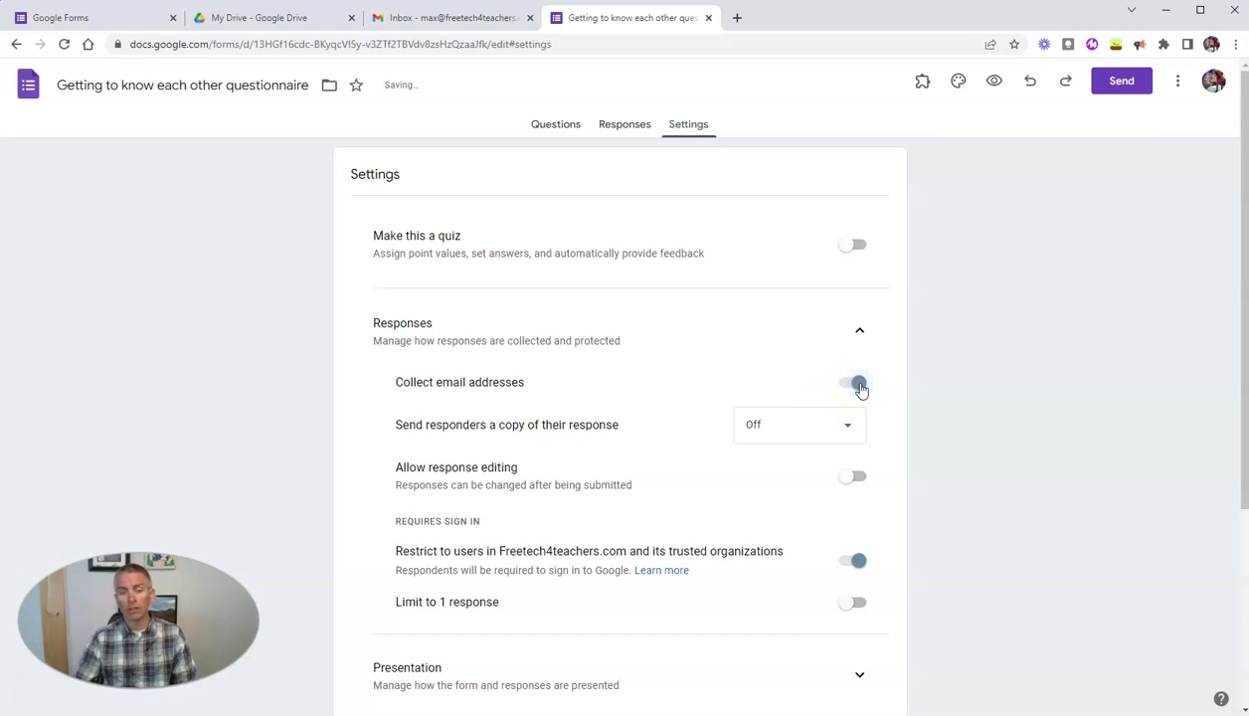
click(847, 386)
click(844, 393)
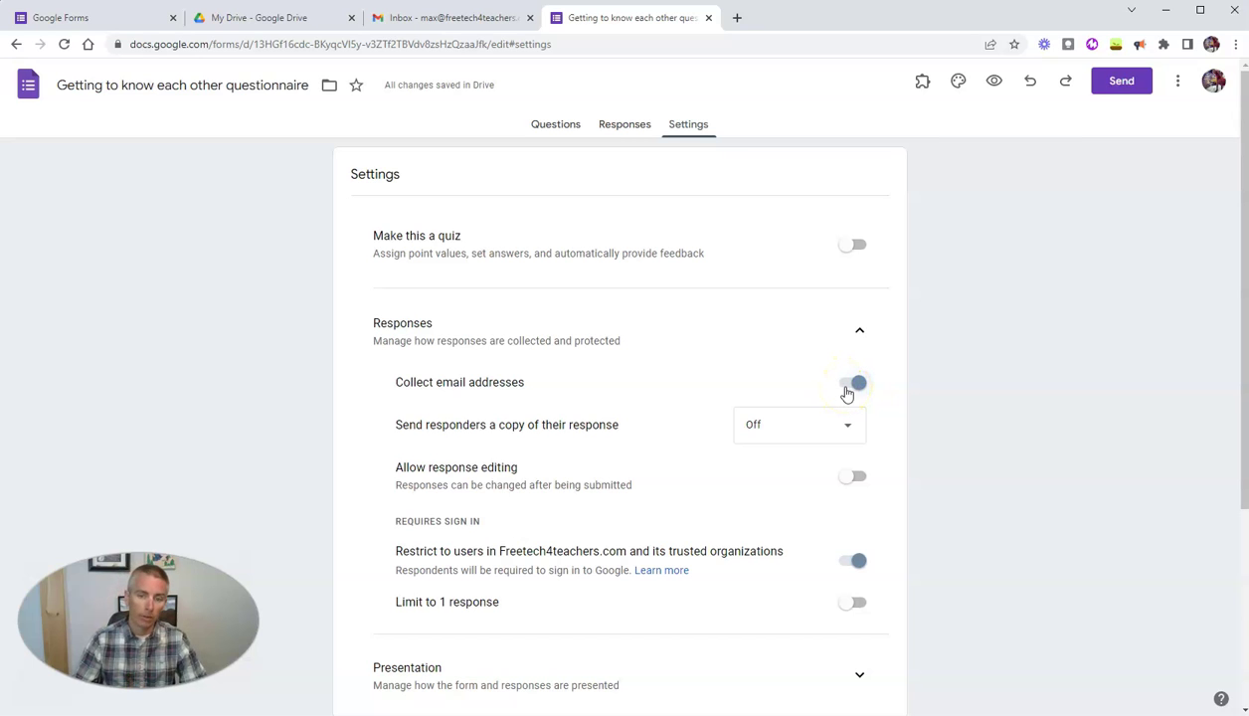
click(846, 394)
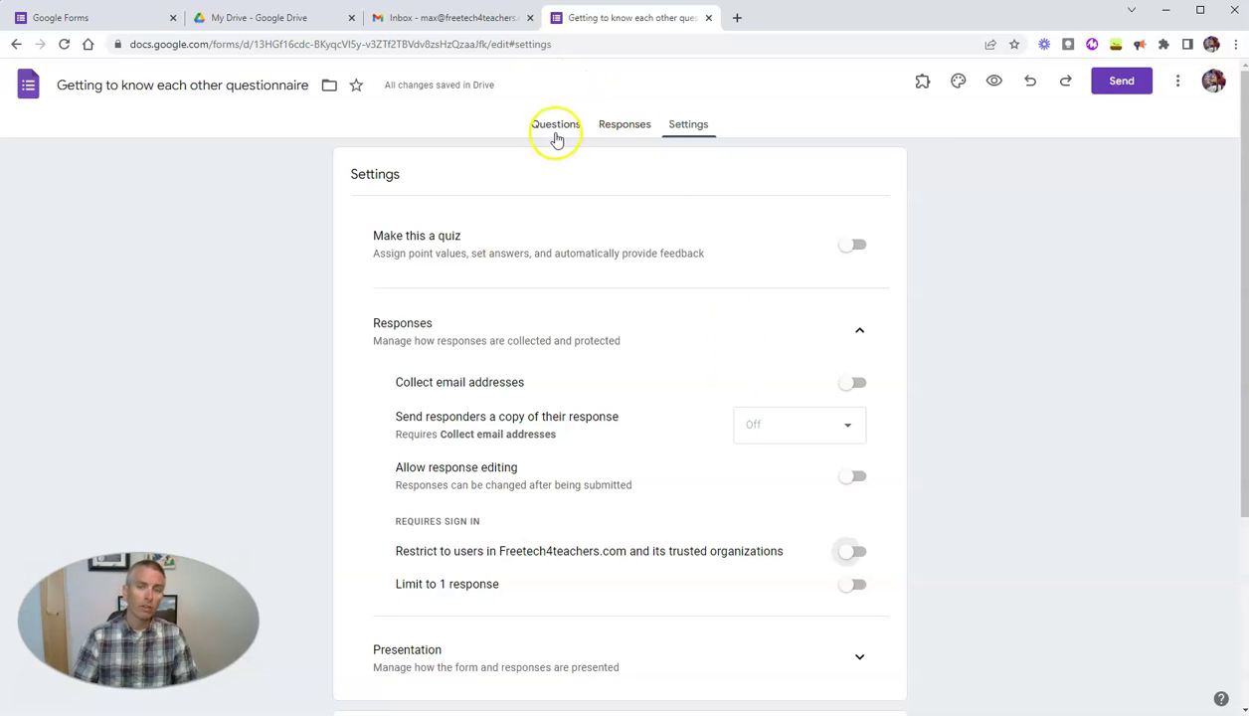
Step: Change the untitled question to the paragraph question "What is something that you did for fun this summer?"
click(555, 129)
scroll(610, 209, down, 1)
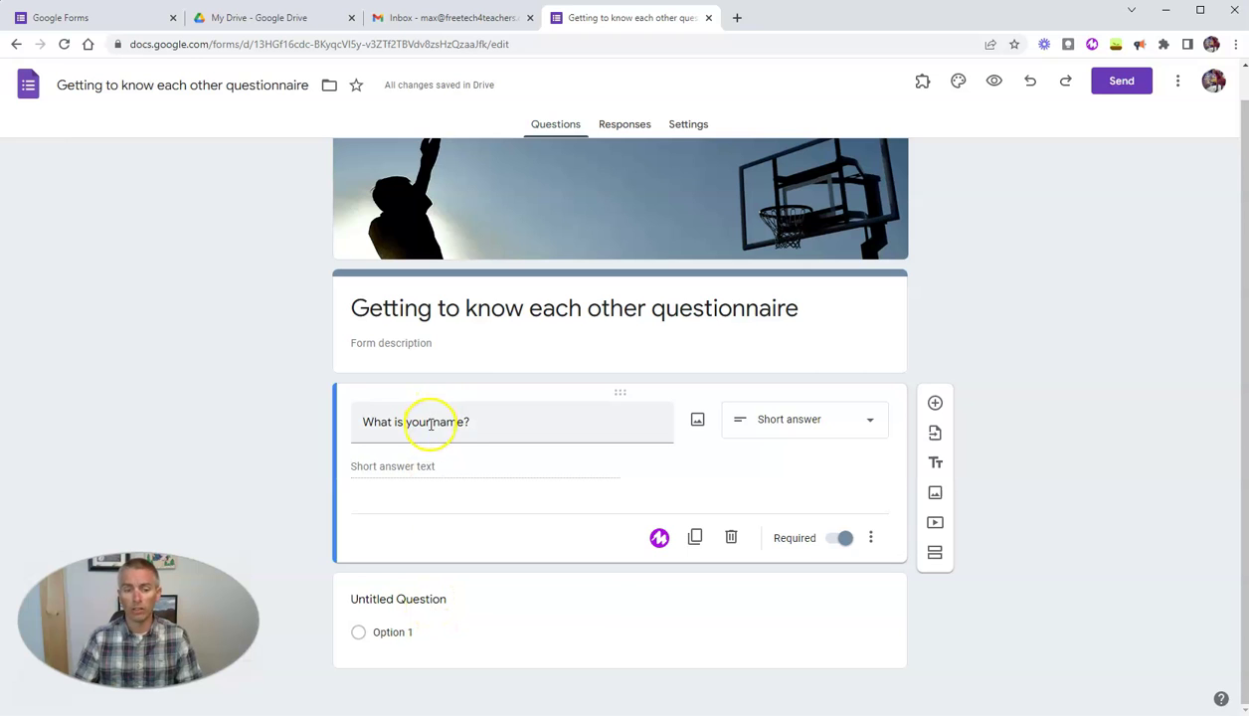
click(416, 598)
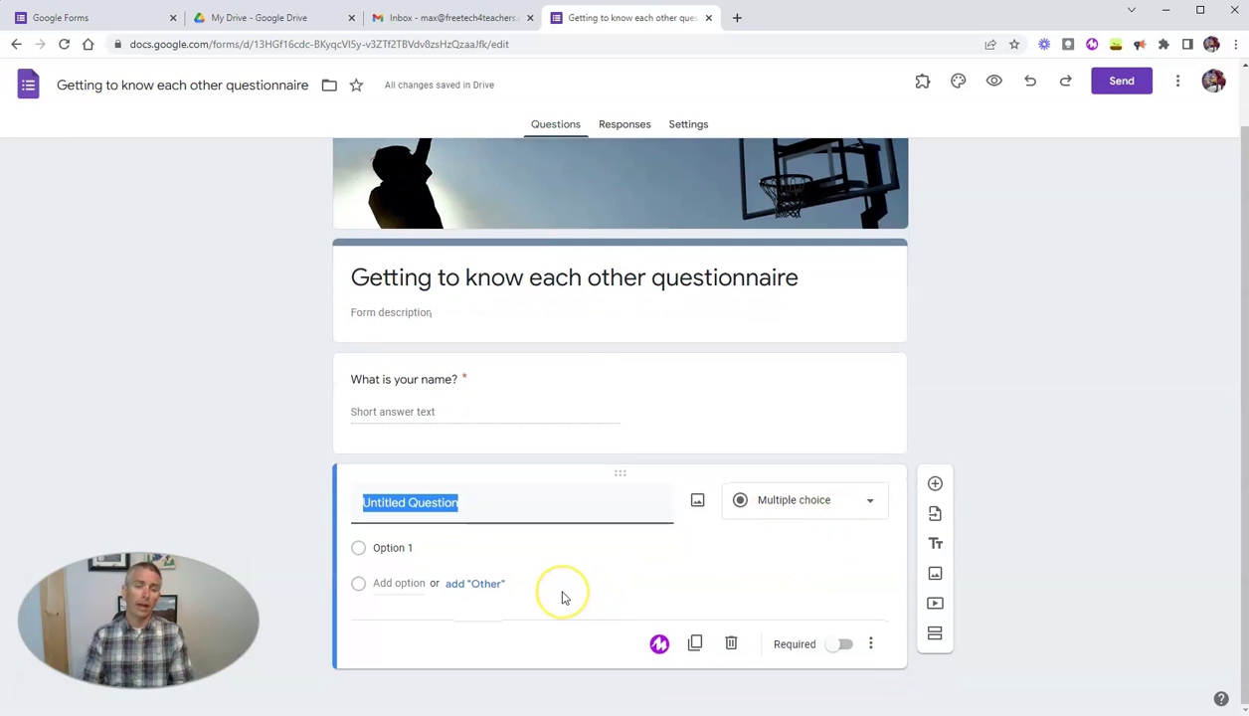
text(What is somethig)
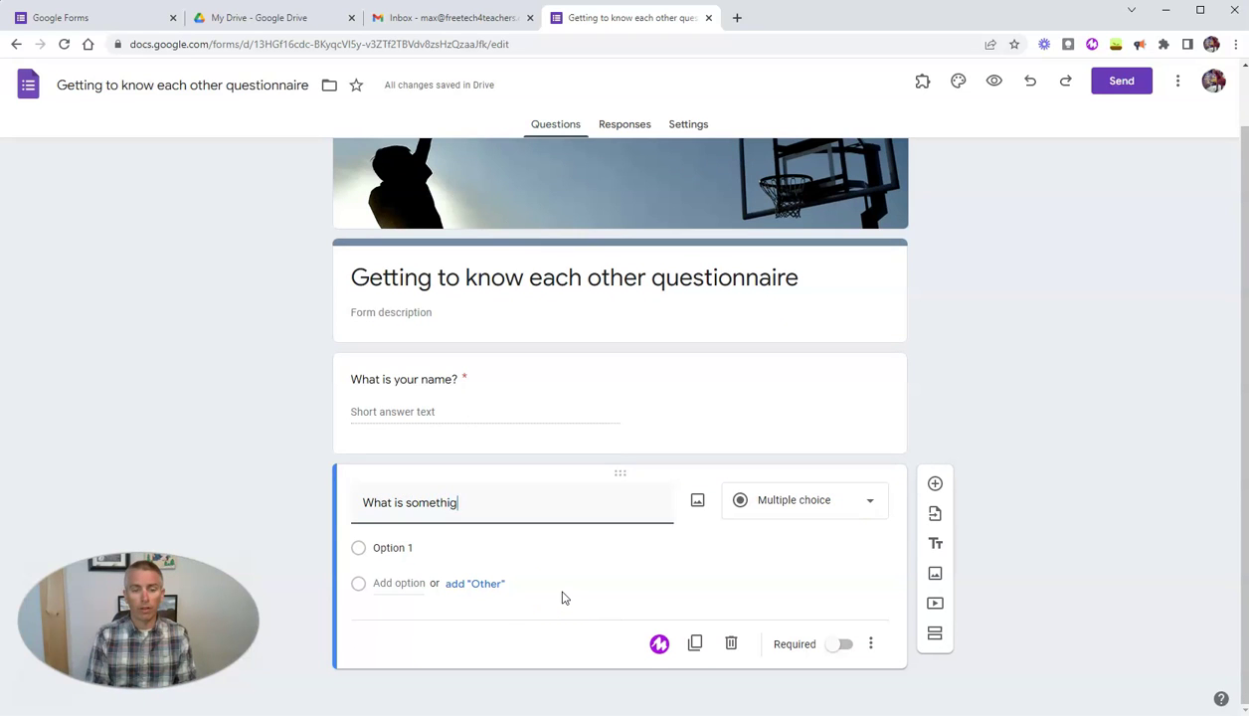
key(BackSpace)
text(ng that you did for fun this summer)
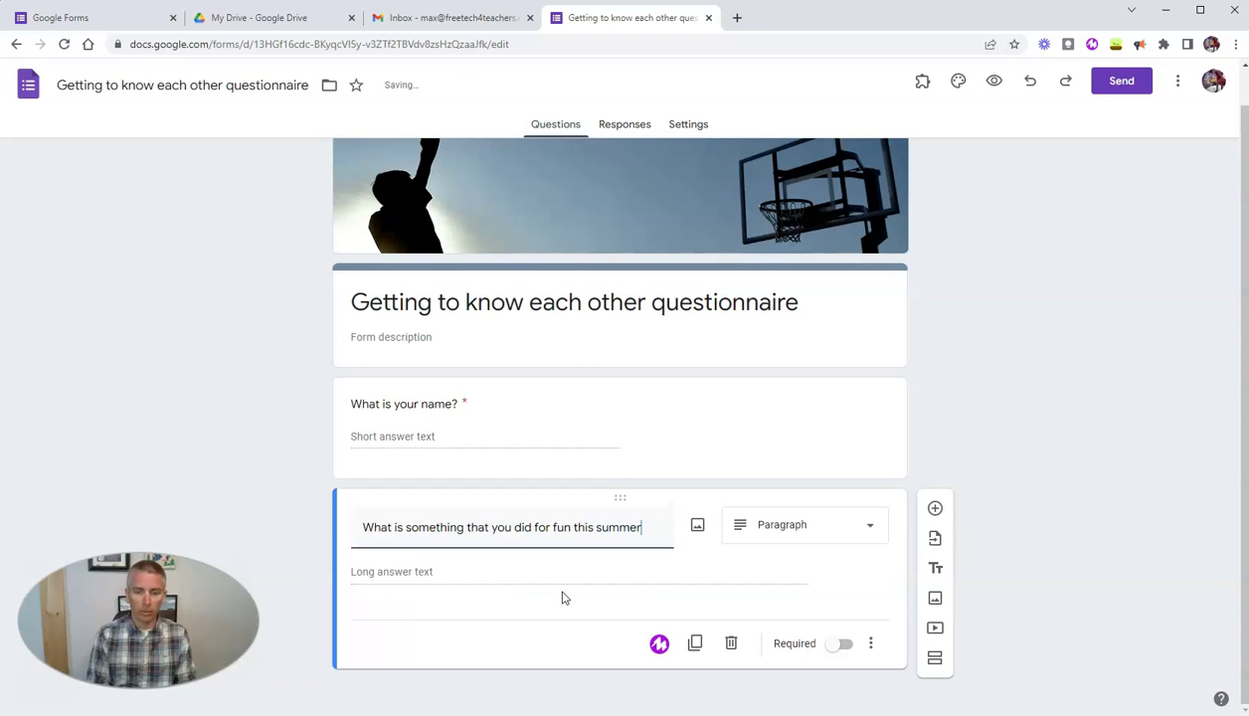
text(?)
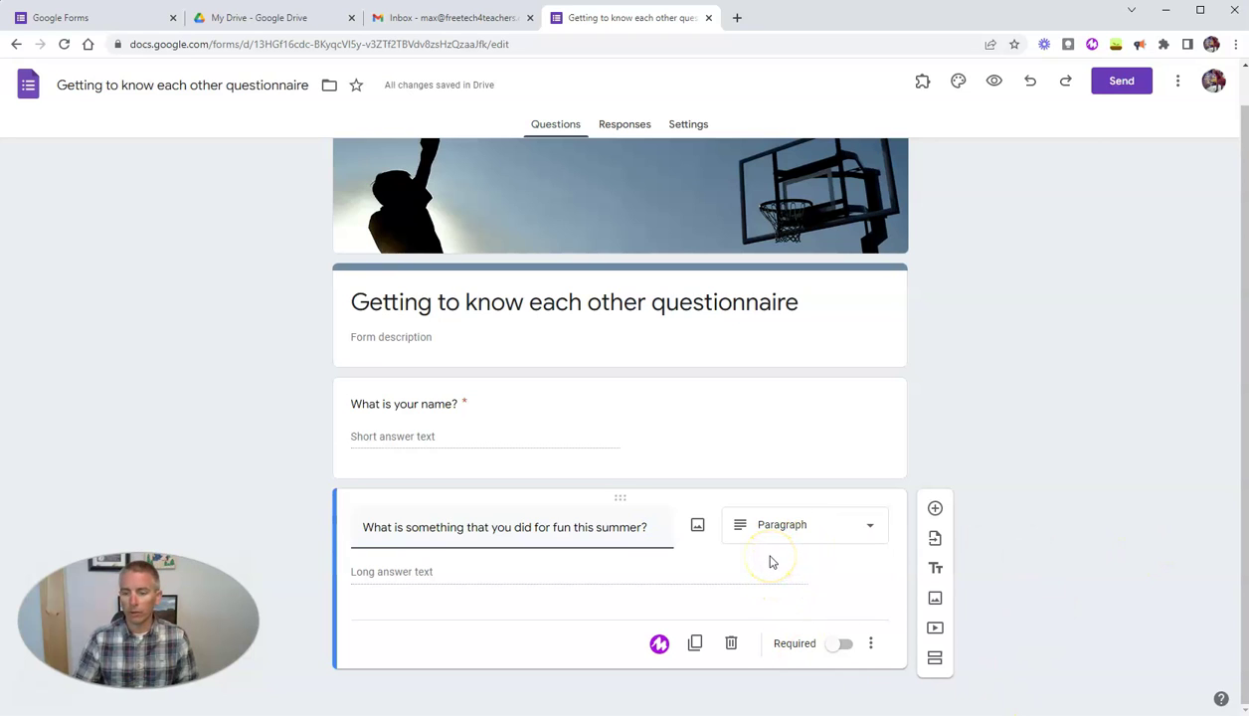
Step: Add the multiple-choice question "Do you like ice cream?" with all suggested options: Yes, No and Maybe
click(936, 509)
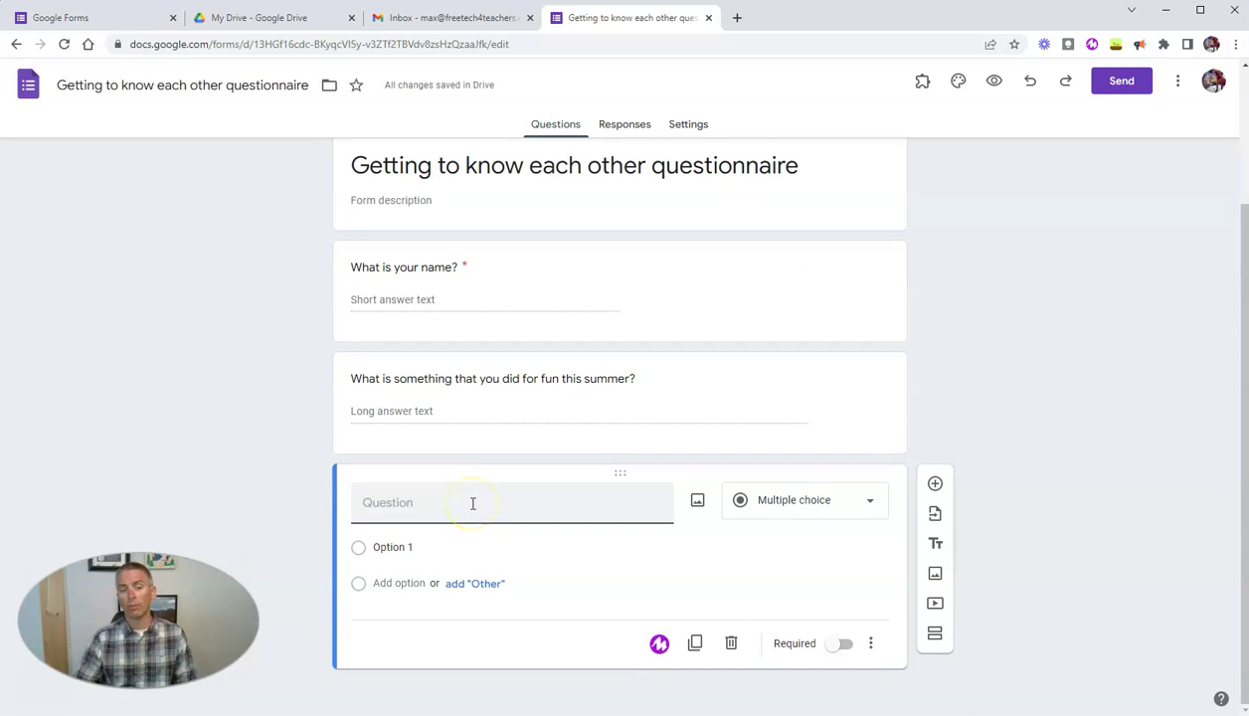
text(D)
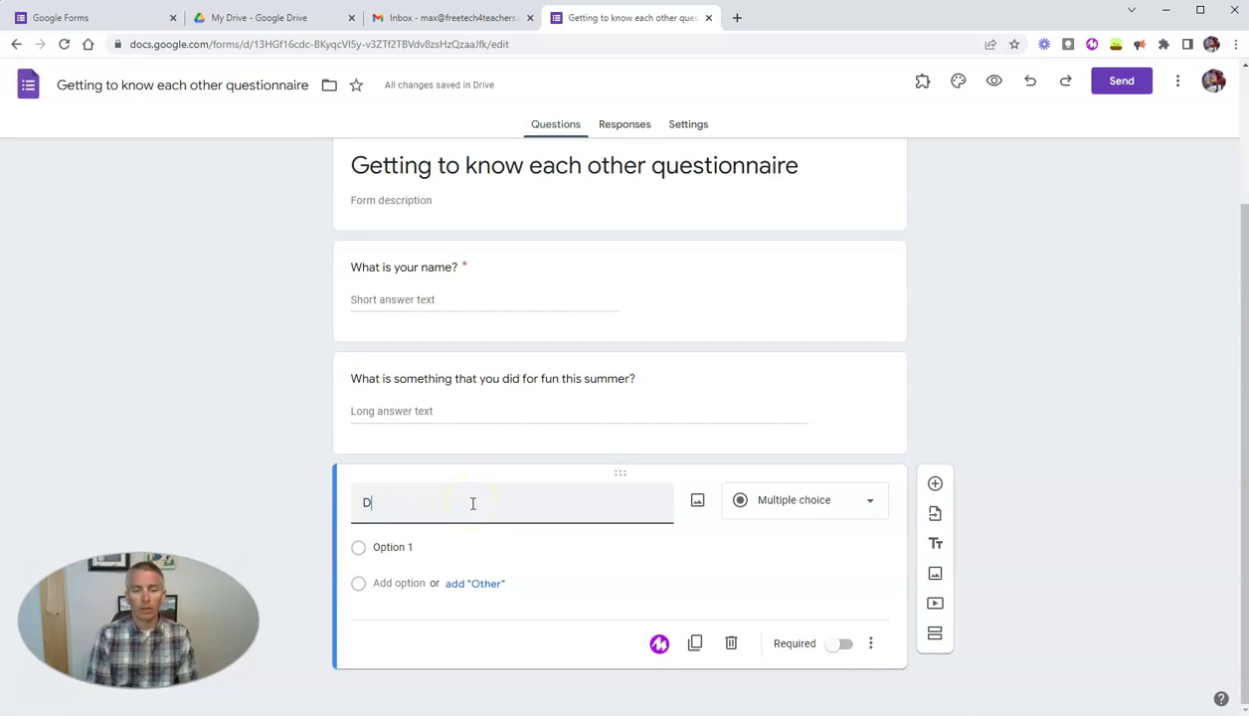
text(o you like ice cream?)
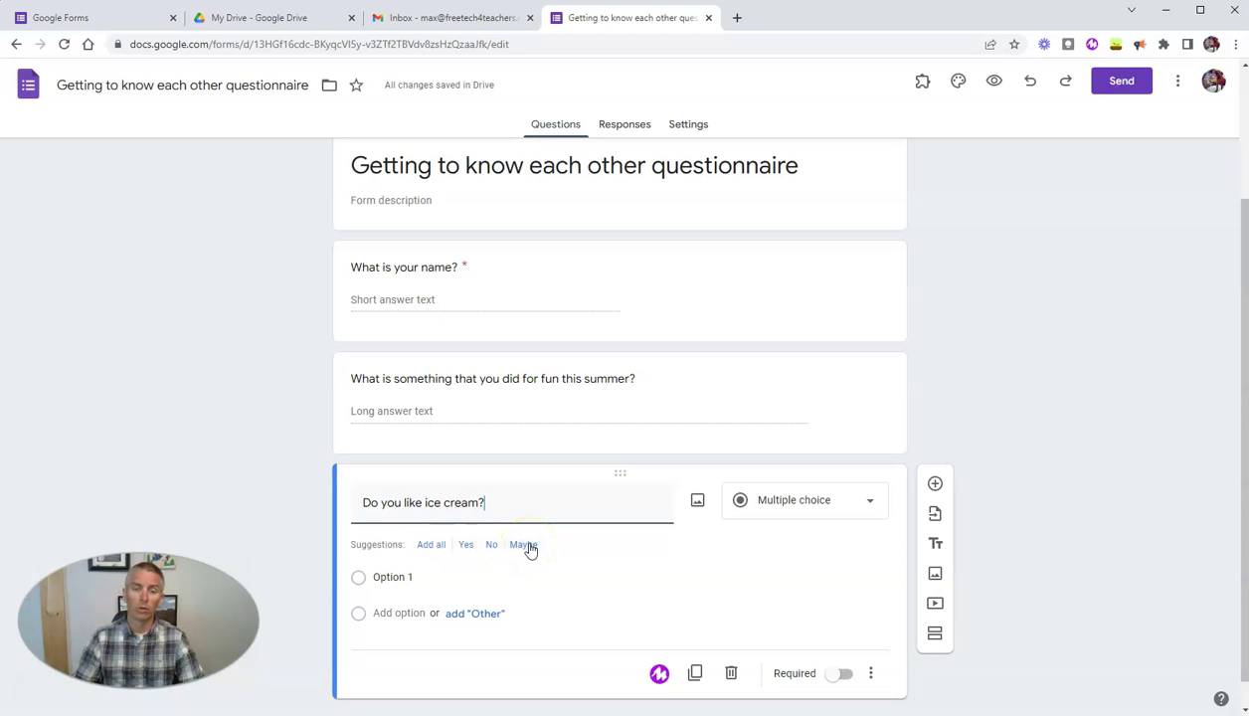
click(430, 545)
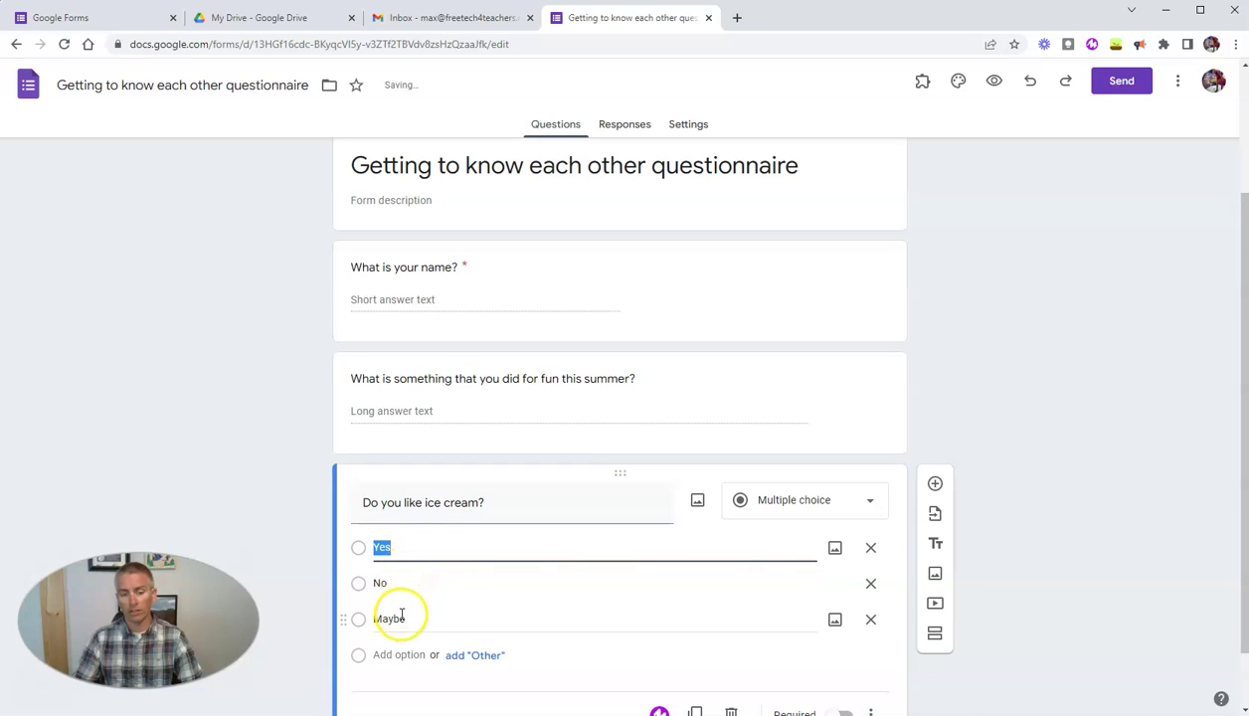
click(952, 616)
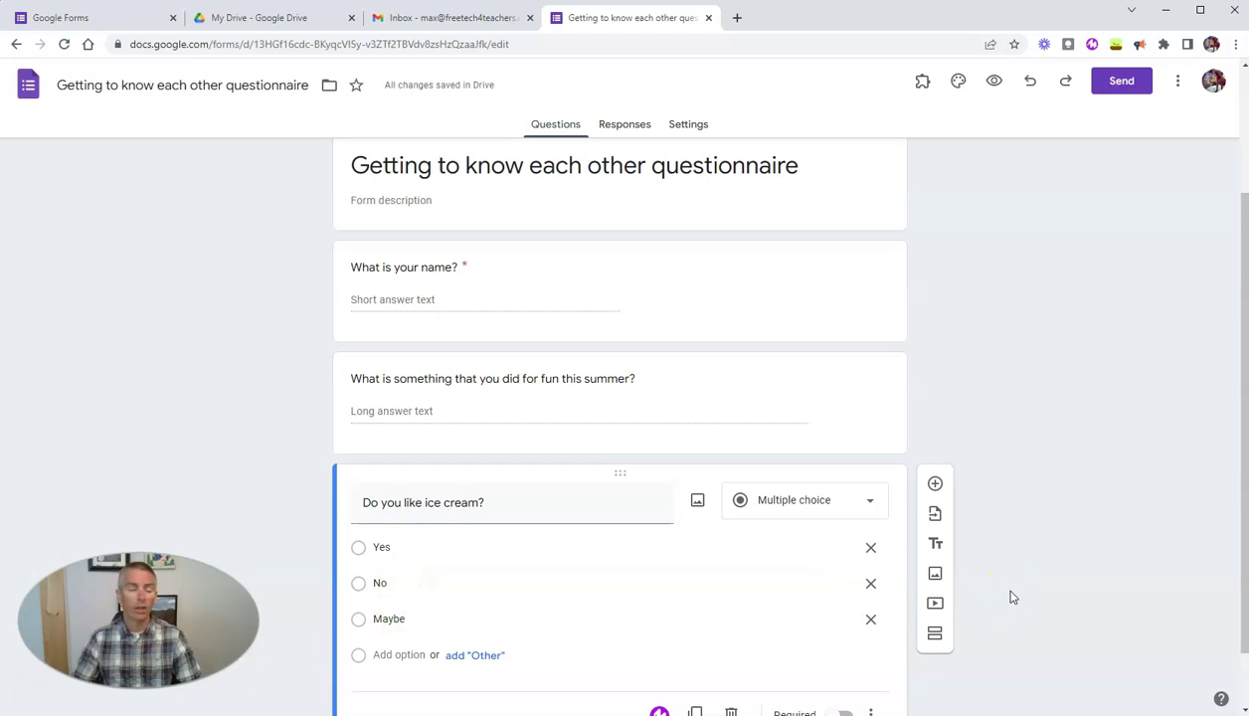
Step: Review the form's email, link and embed sharing options, and open the form's link in an incognito window
scroll(1034, 549, up, 2)
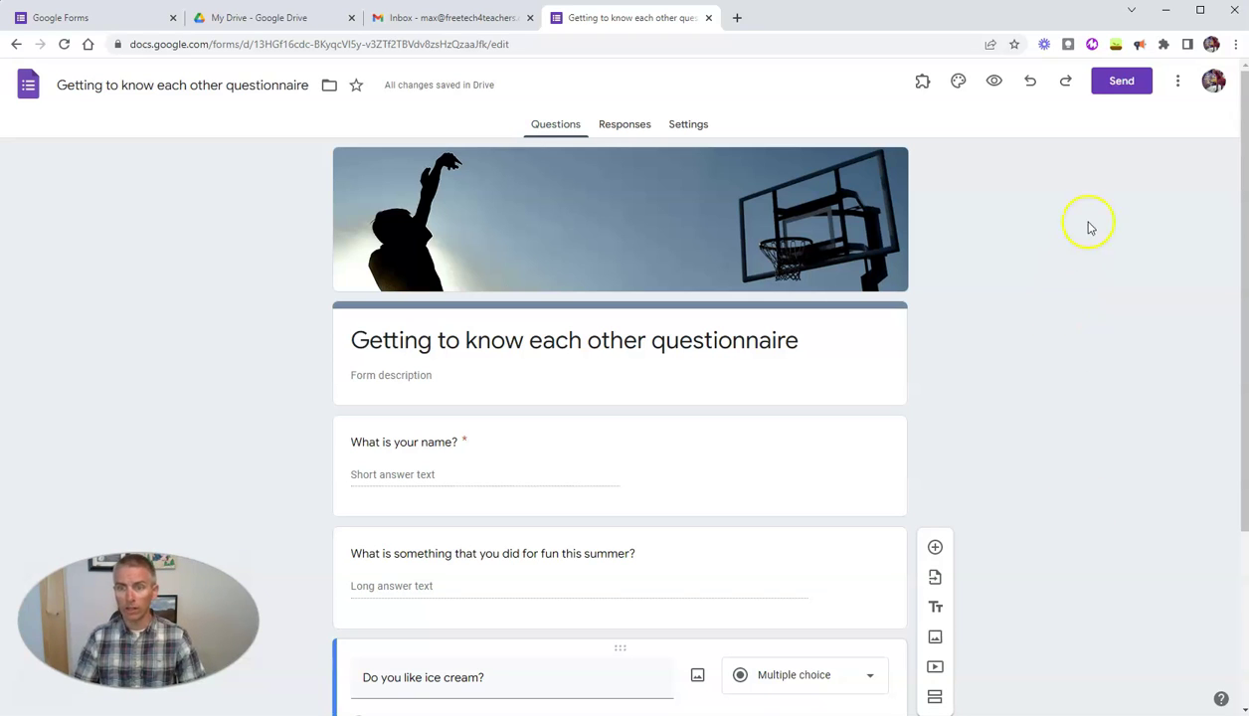
click(1120, 88)
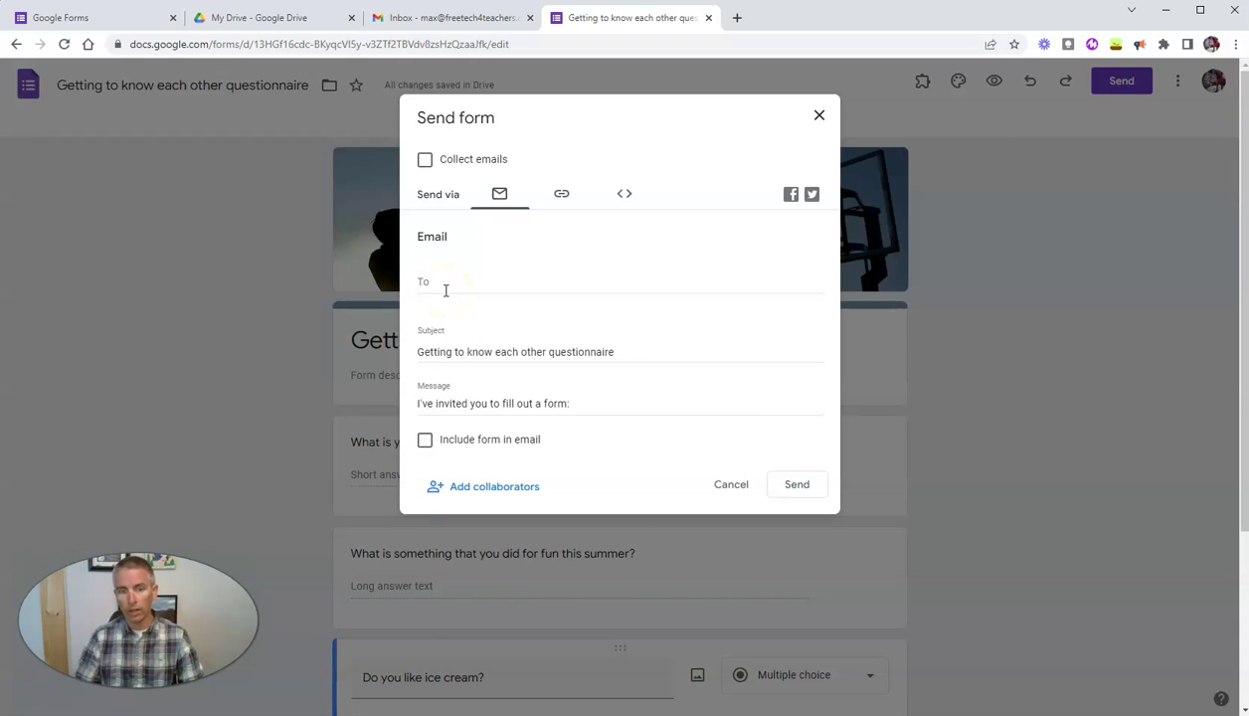
click(560, 195)
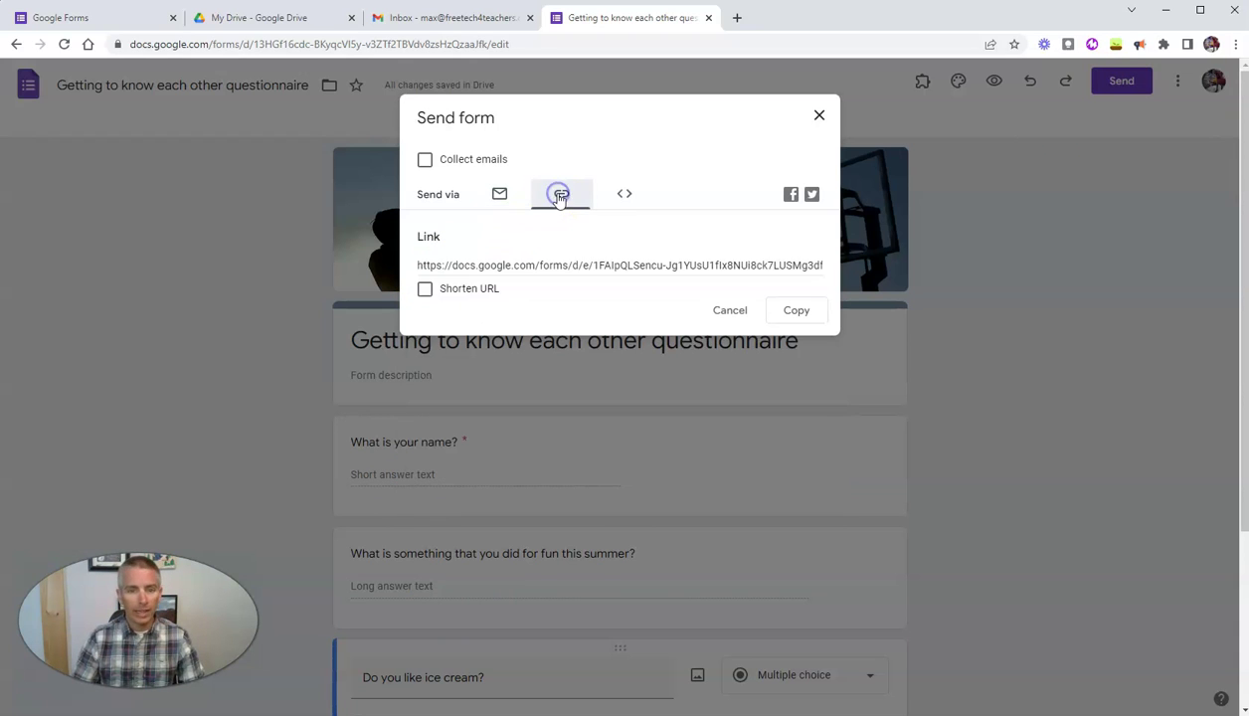
click(559, 269)
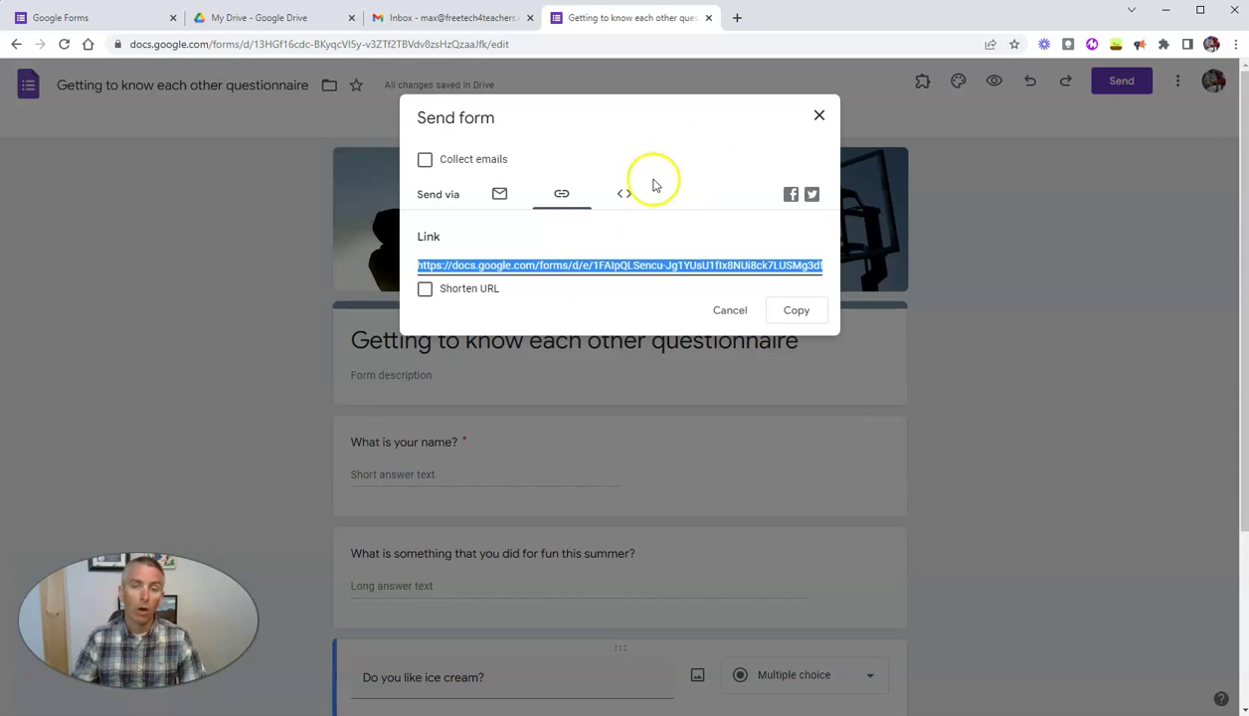
click(624, 193)
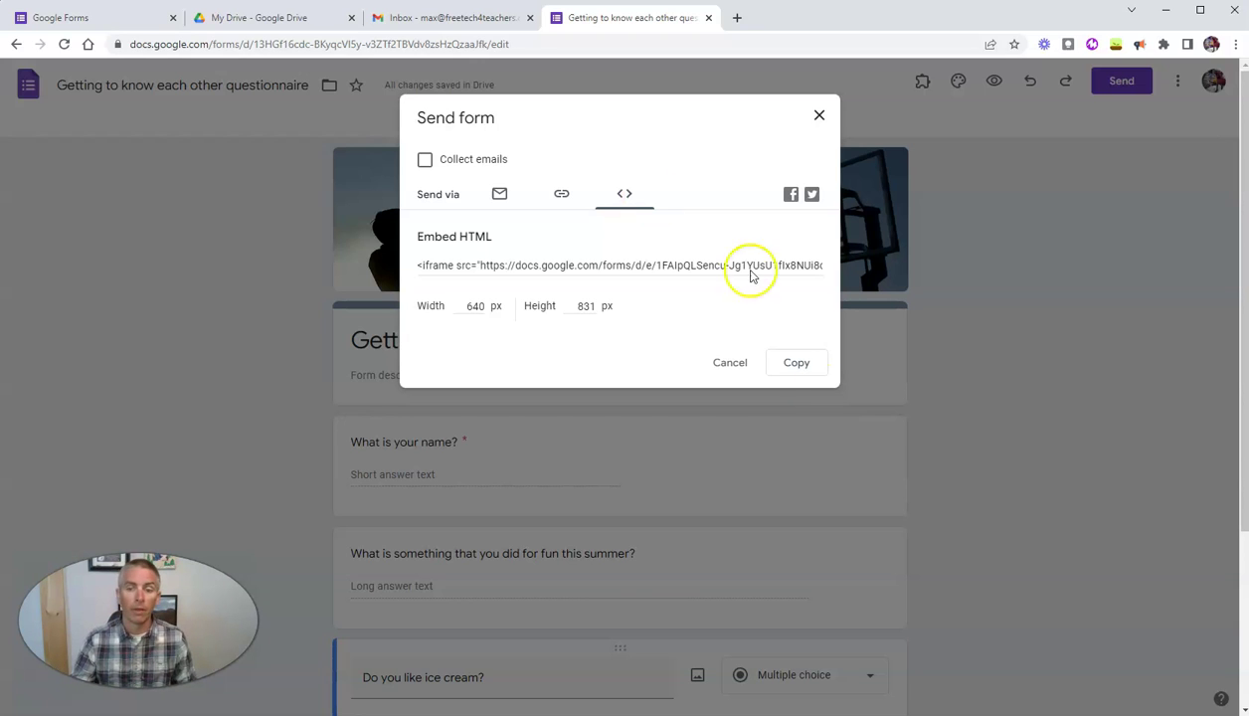
click(560, 195)
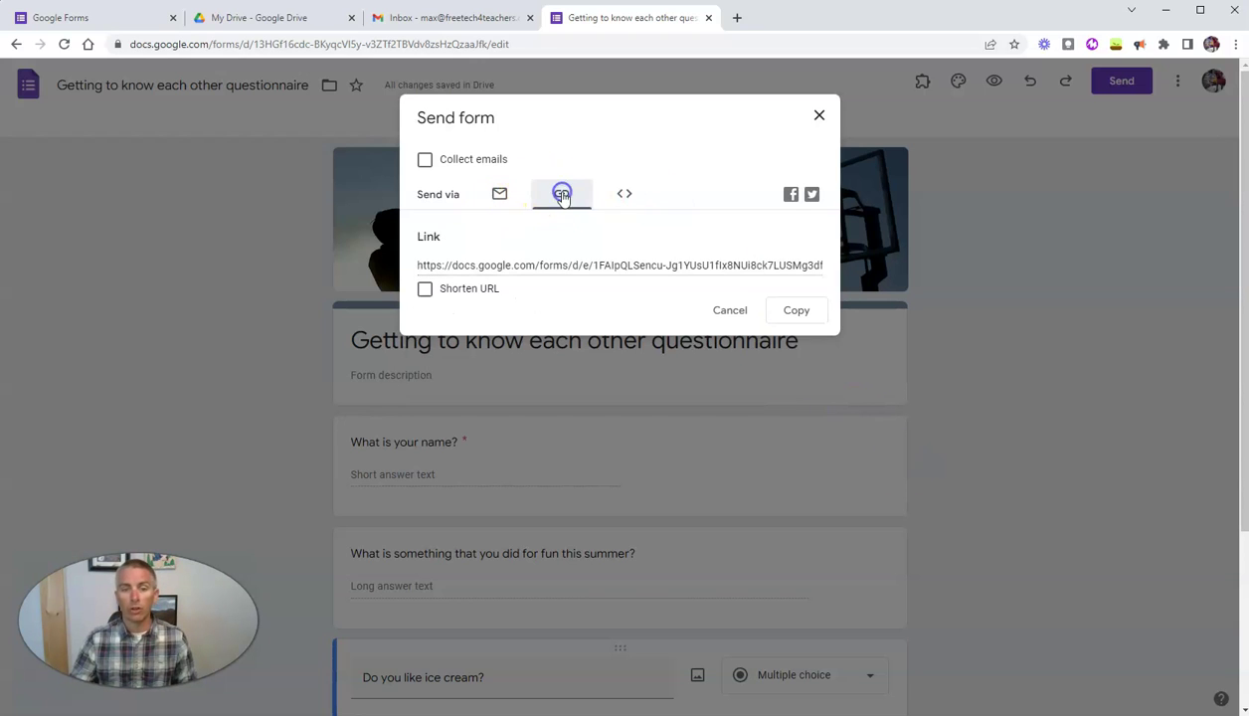
click(670, 266)
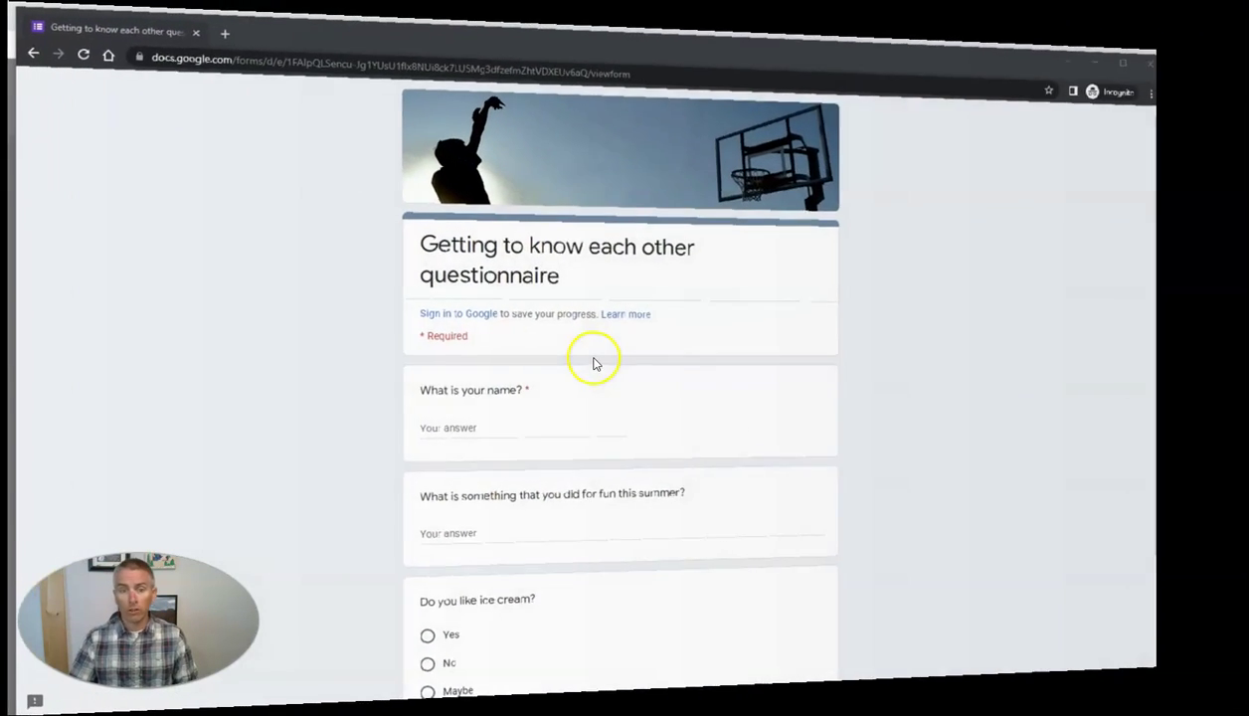
Step: Enter the respondent's name and answer the summer question with "I went fishing in the lake. I caught three largemouth bass and one smallmouth bass."
scroll(504, 370, down, 2)
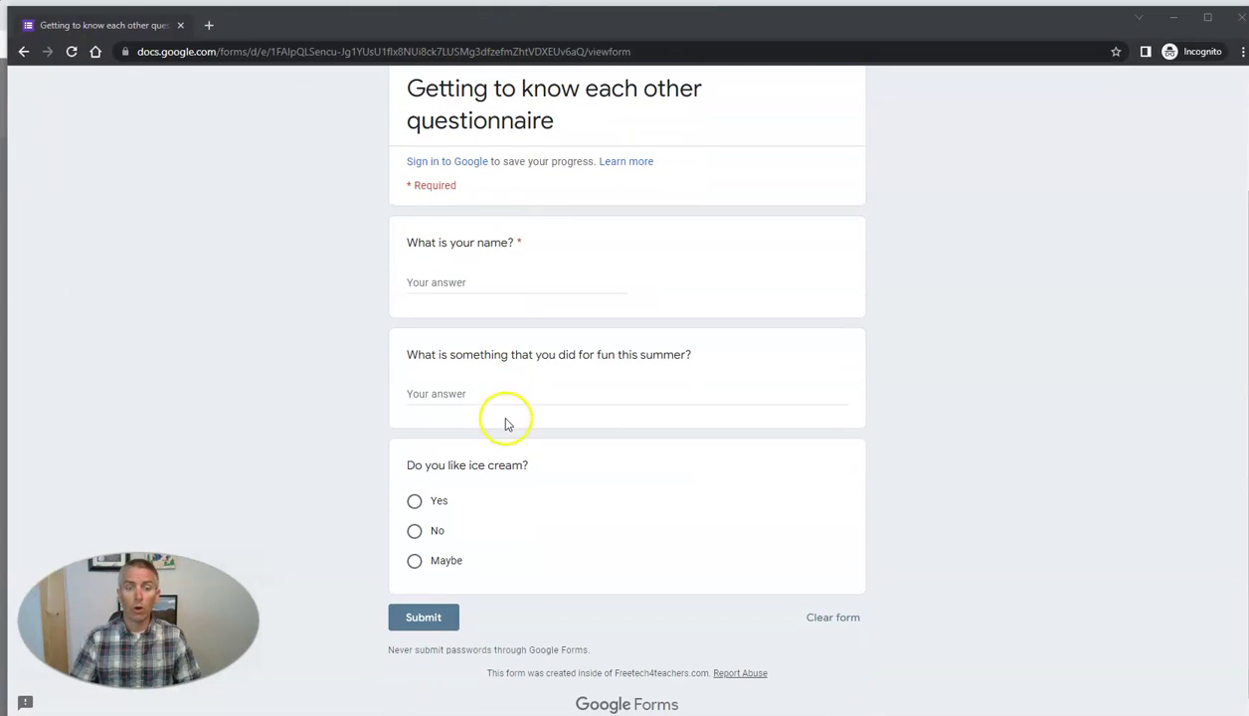
click(514, 280)
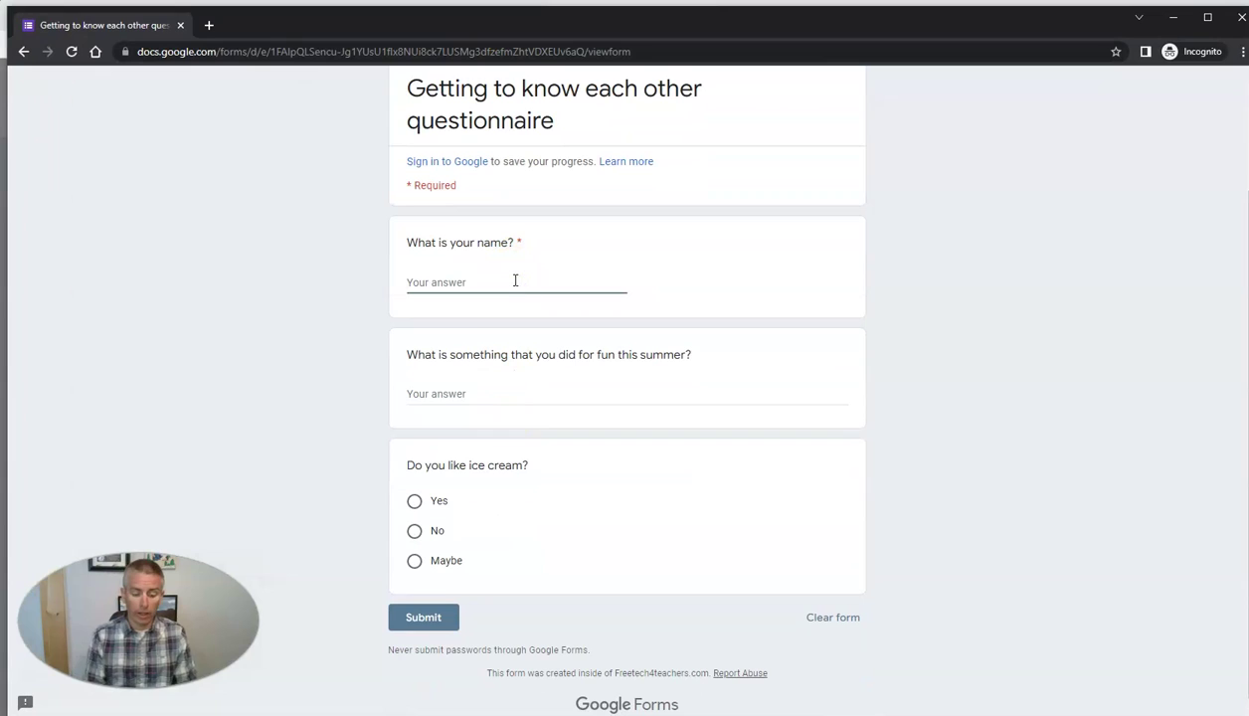
text(Bob)
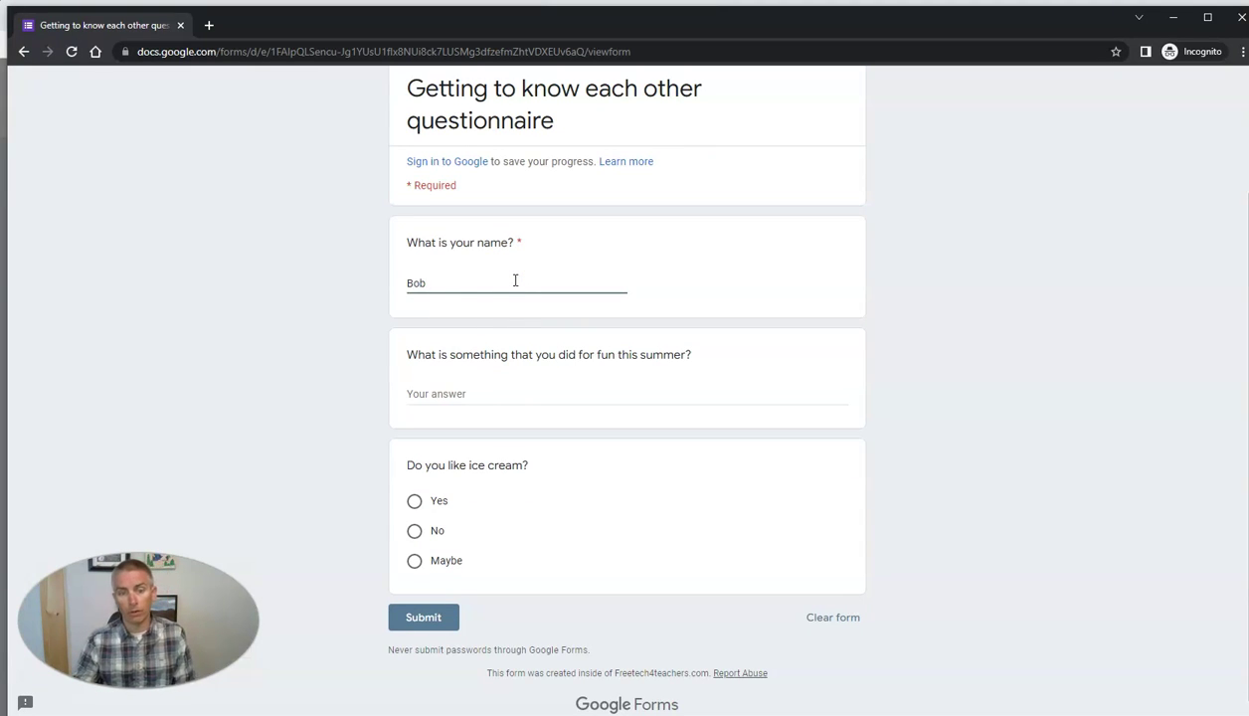
click(513, 399)
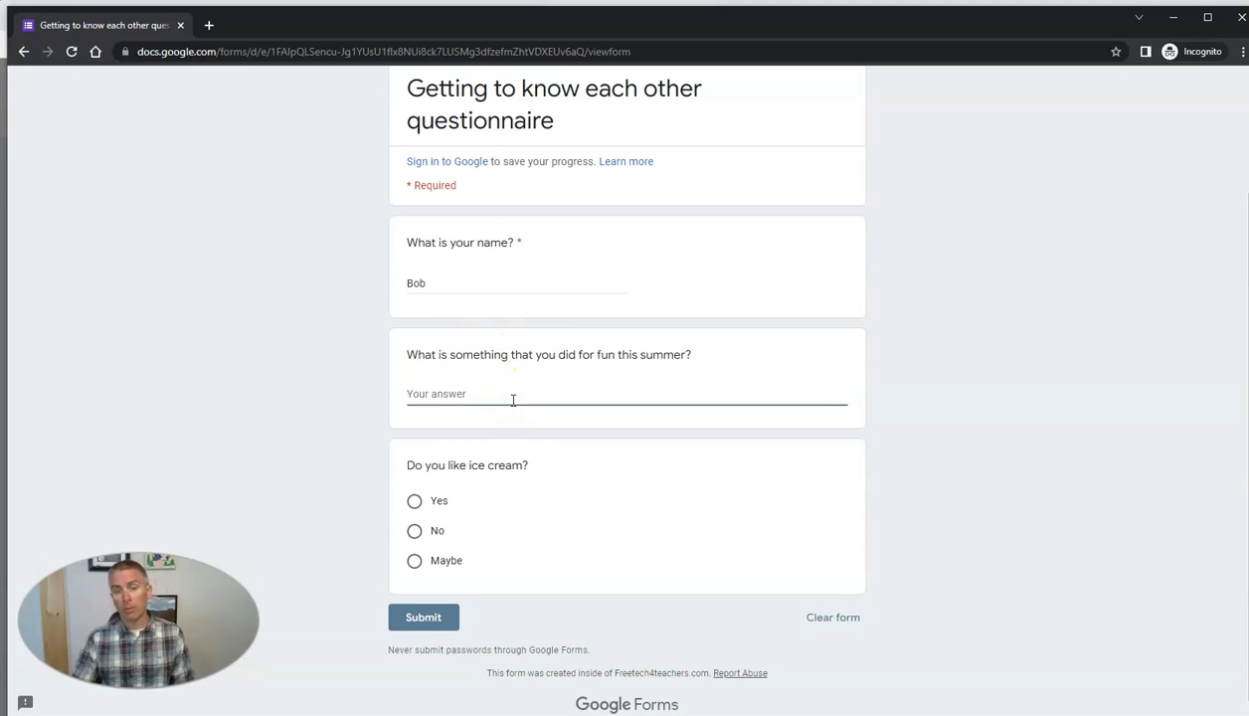
text(I went fishing in th)
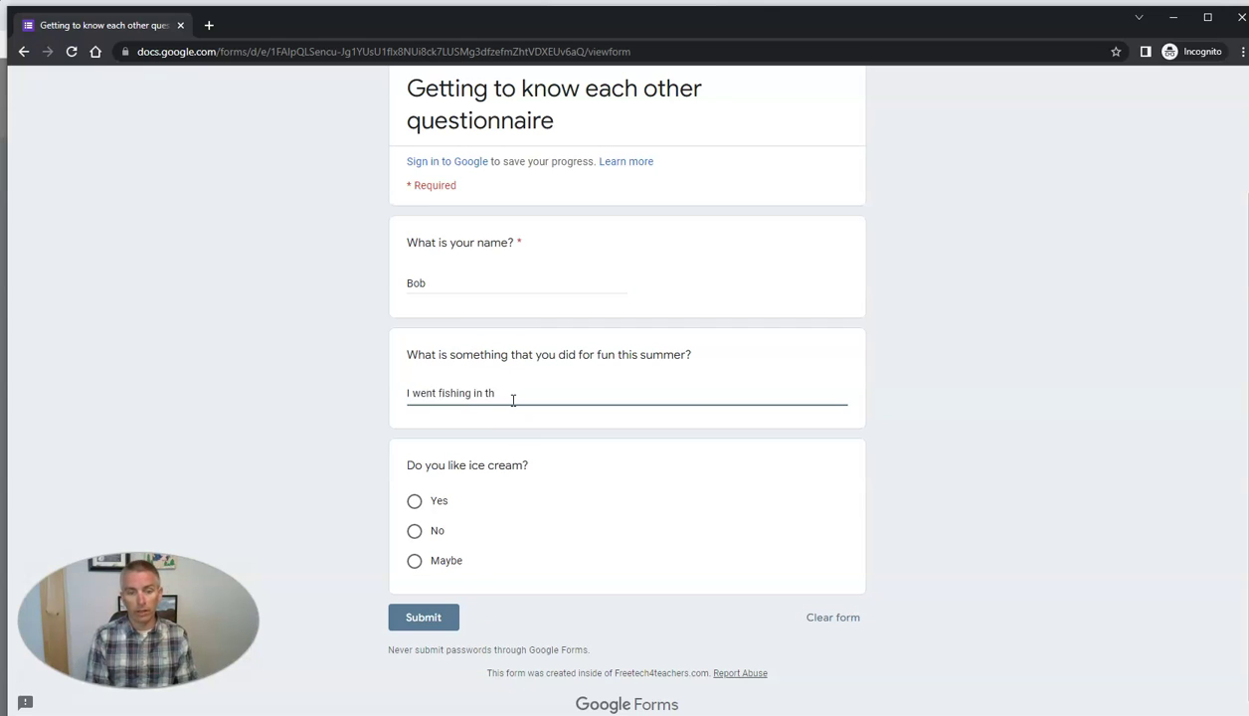
text(e lake. I ca)
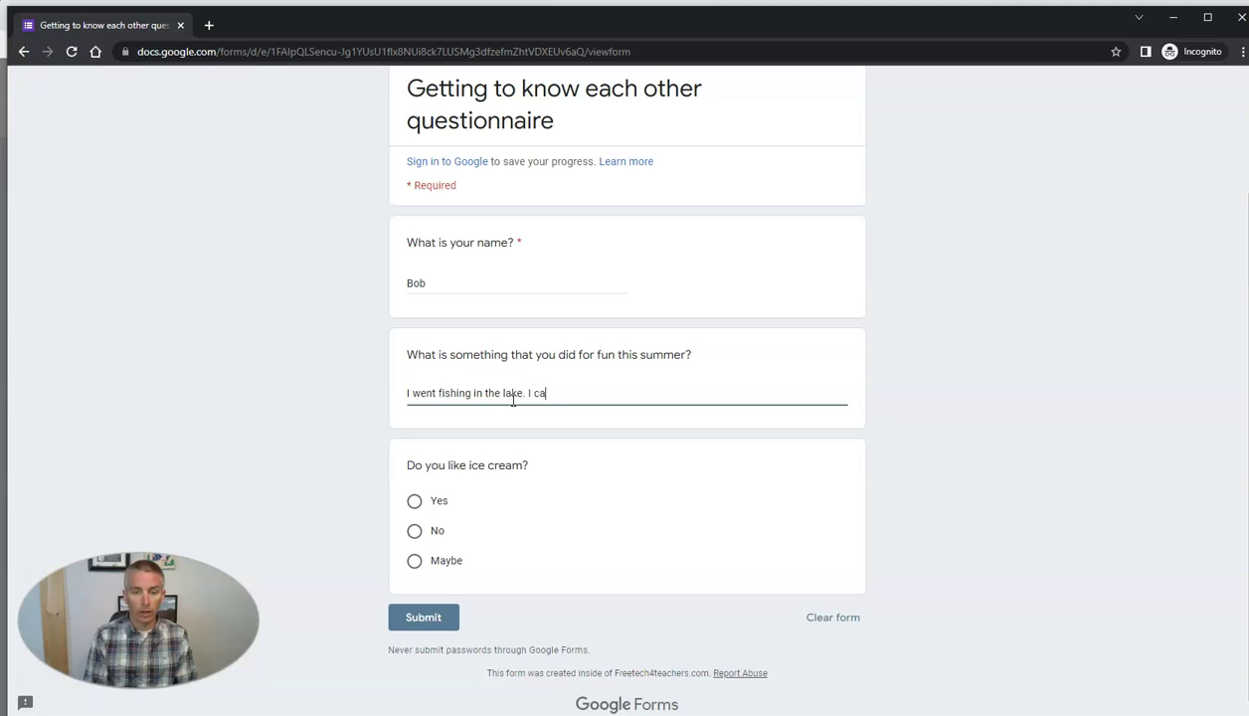
text(ught three larg)
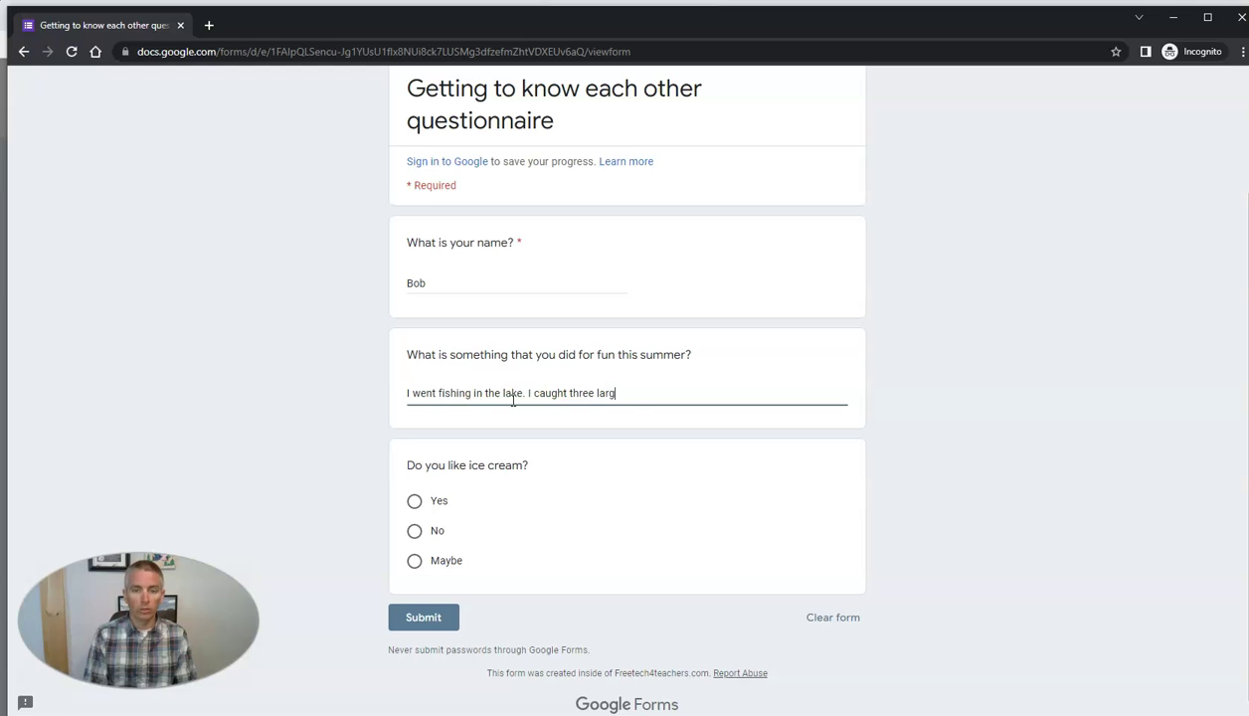
text(emouth bass )
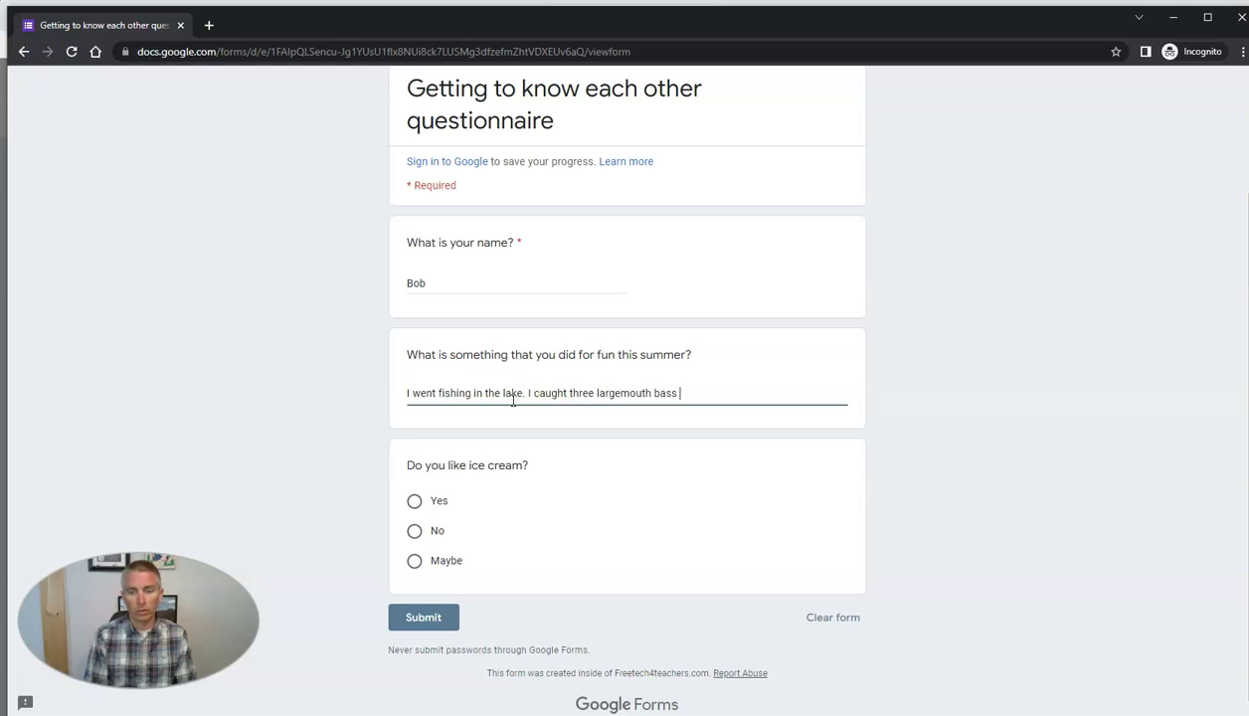
text(and one smallmouth bass.)
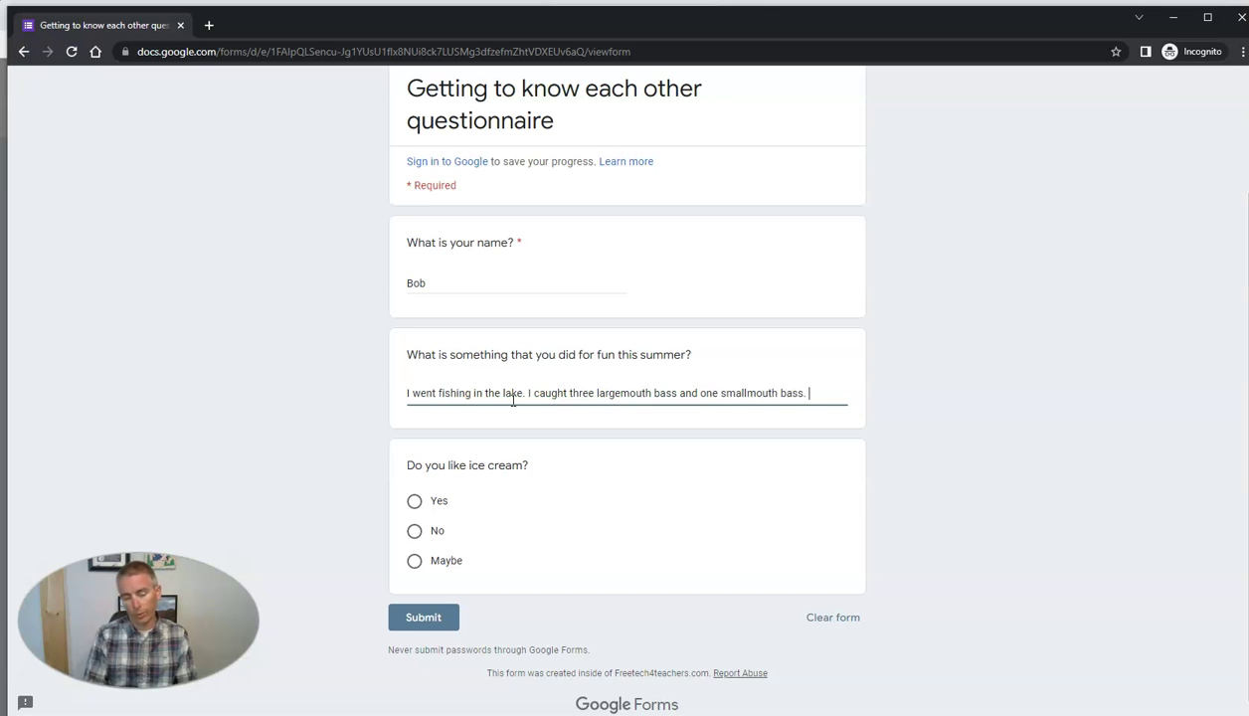
Step: Answer Yes to the ice cream question, submit the response, and open a blank form for another response
click(413, 503)
click(440, 644)
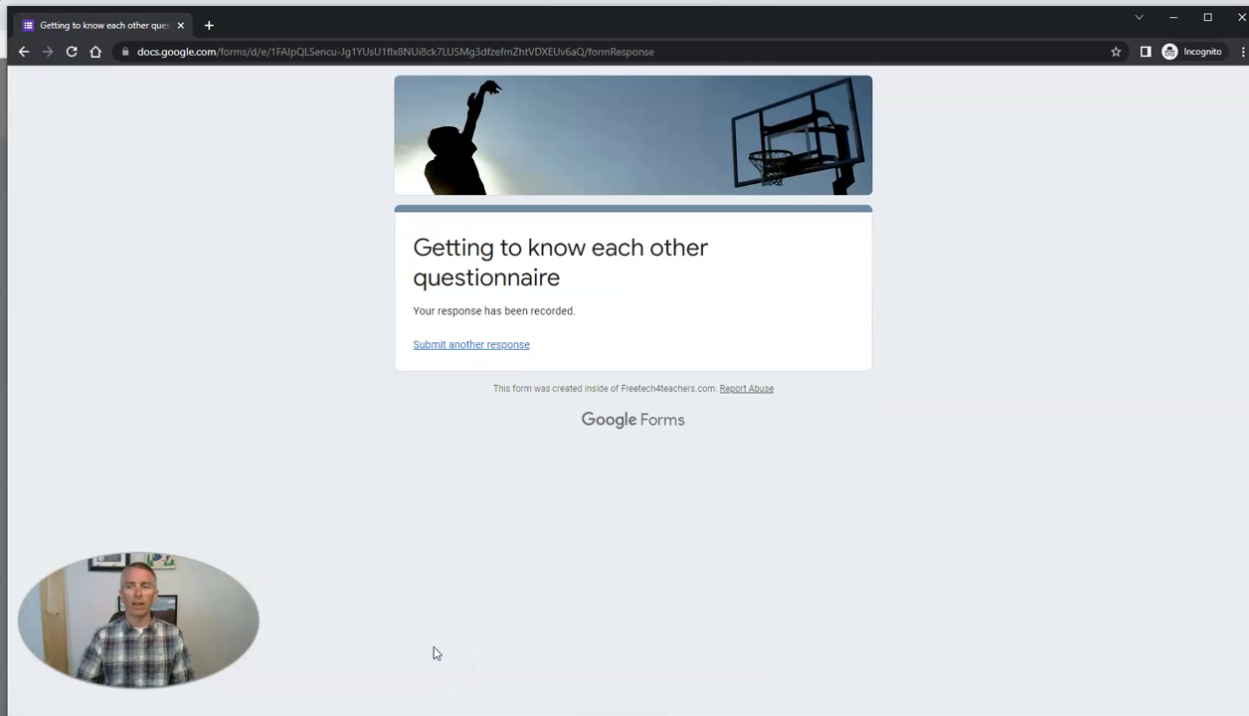
click(448, 346)
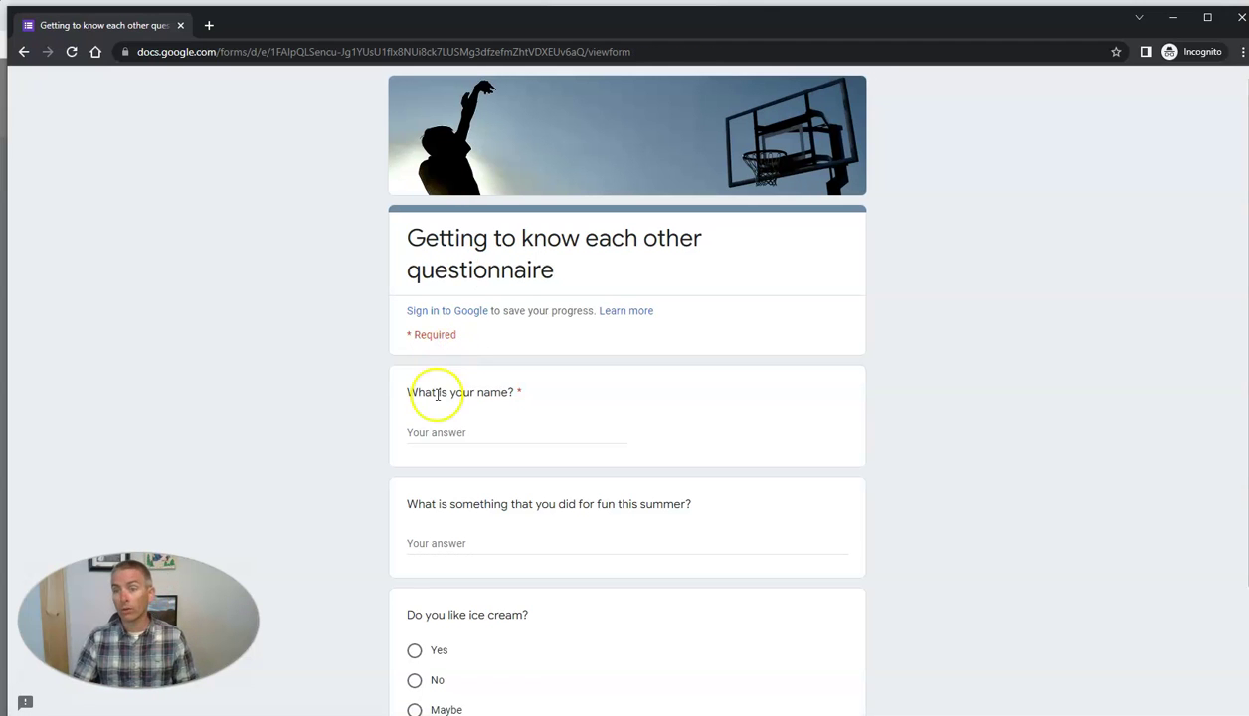
Step: Close the respondent's window, return to the form editor and review the form's response settings
click(1239, 15)
click(819, 117)
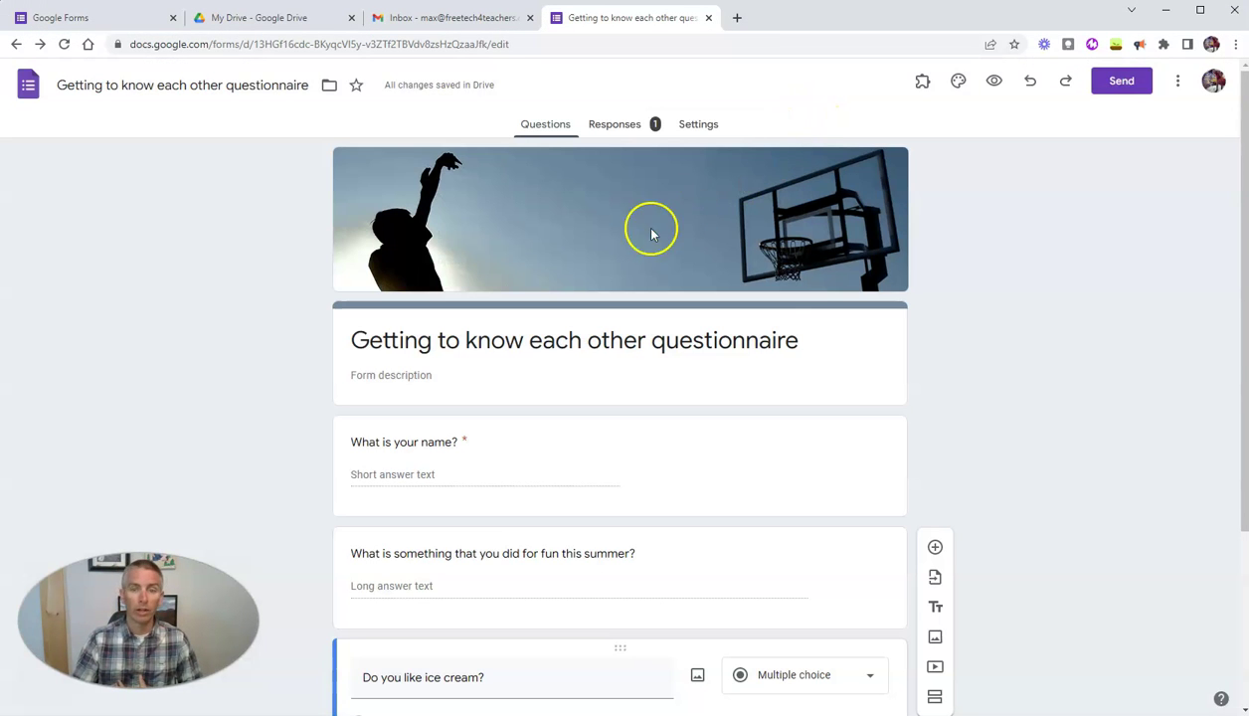
click(699, 125)
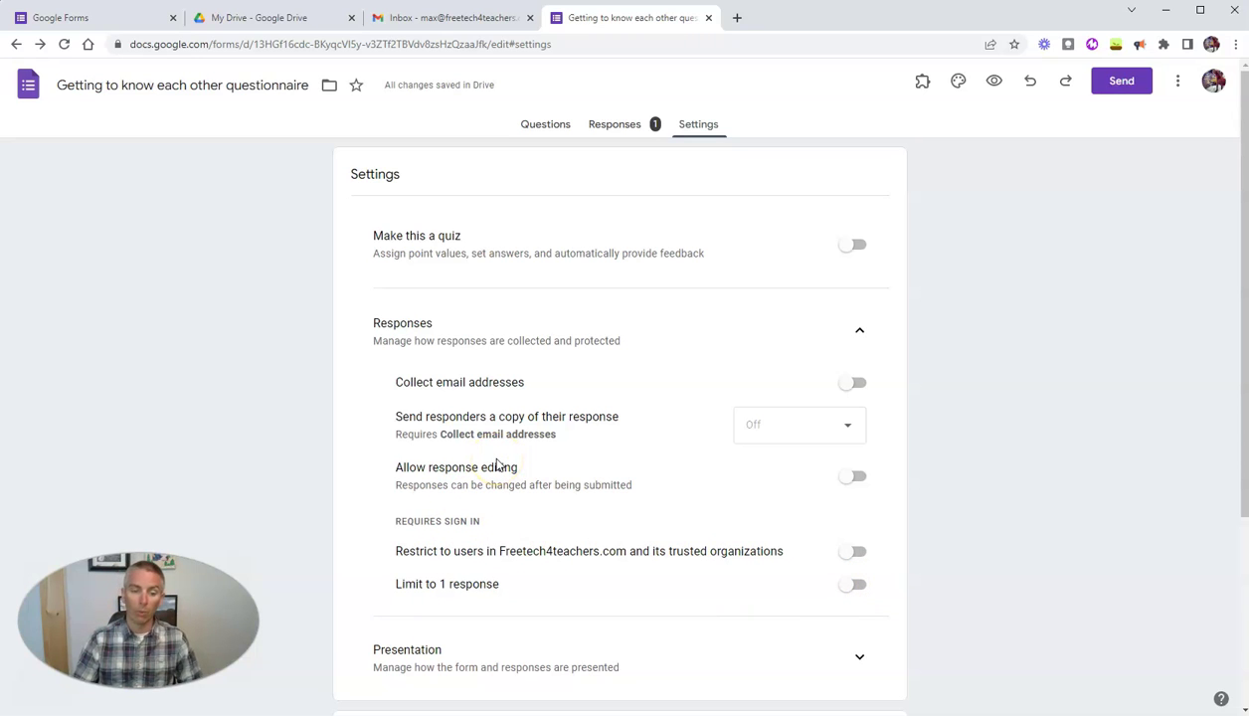
Step: Examine the submitted response in the summary, per-question and individual views
click(609, 131)
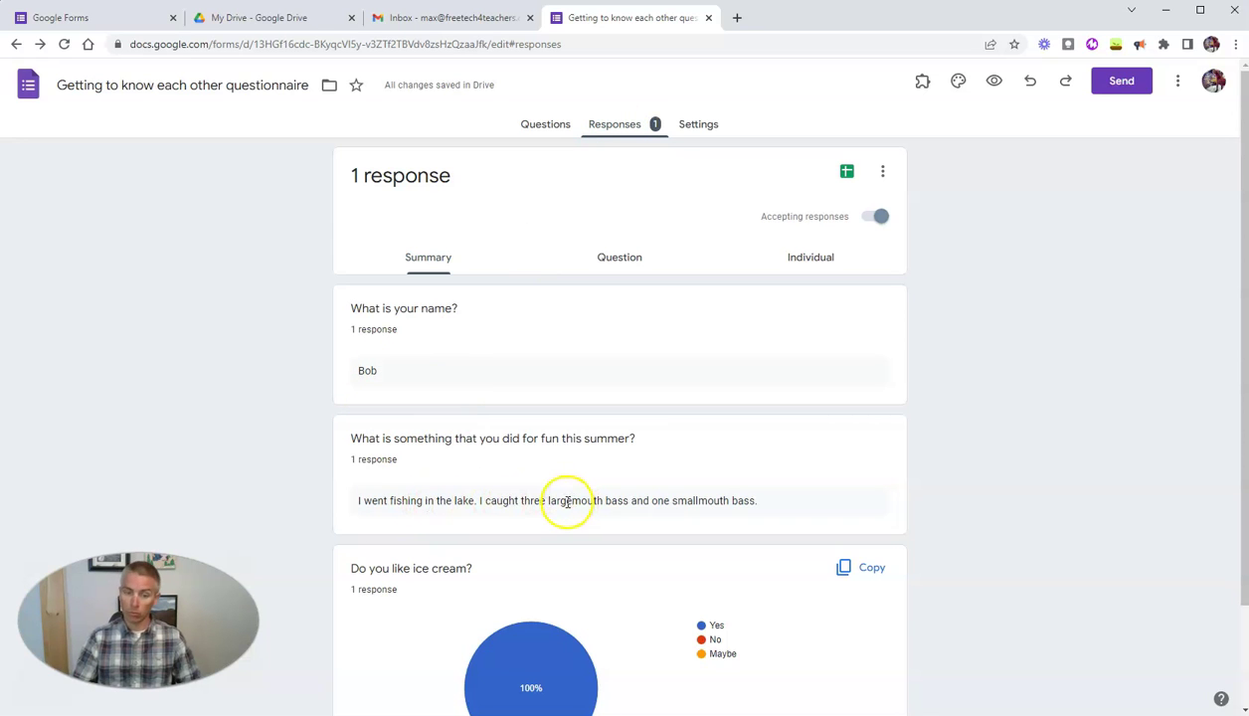
scroll(567, 503, down, 2)
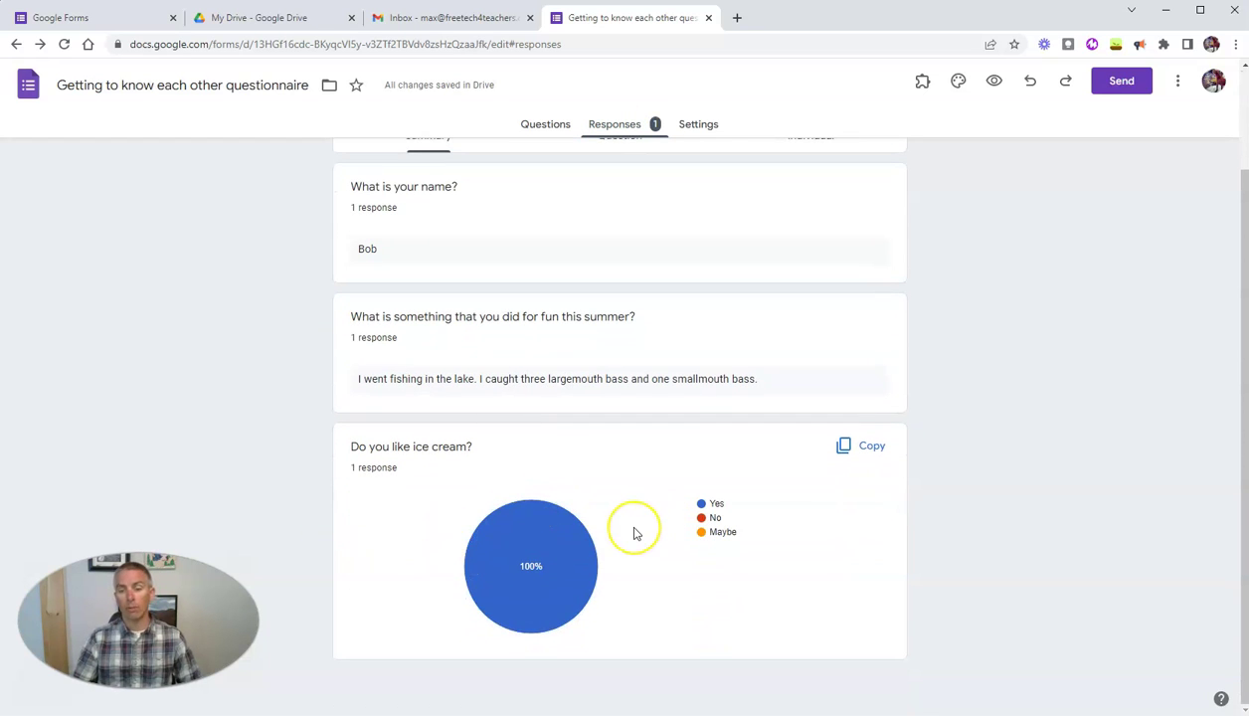
scroll(635, 534, up, 2)
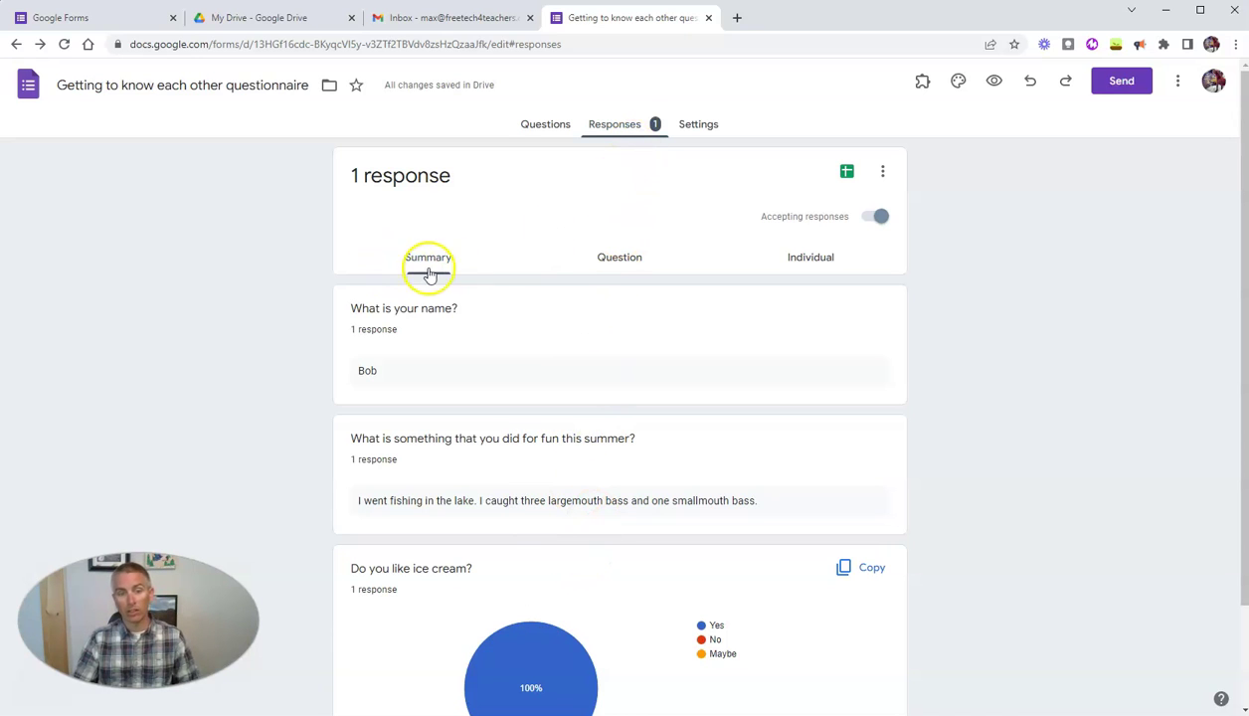
click(633, 261)
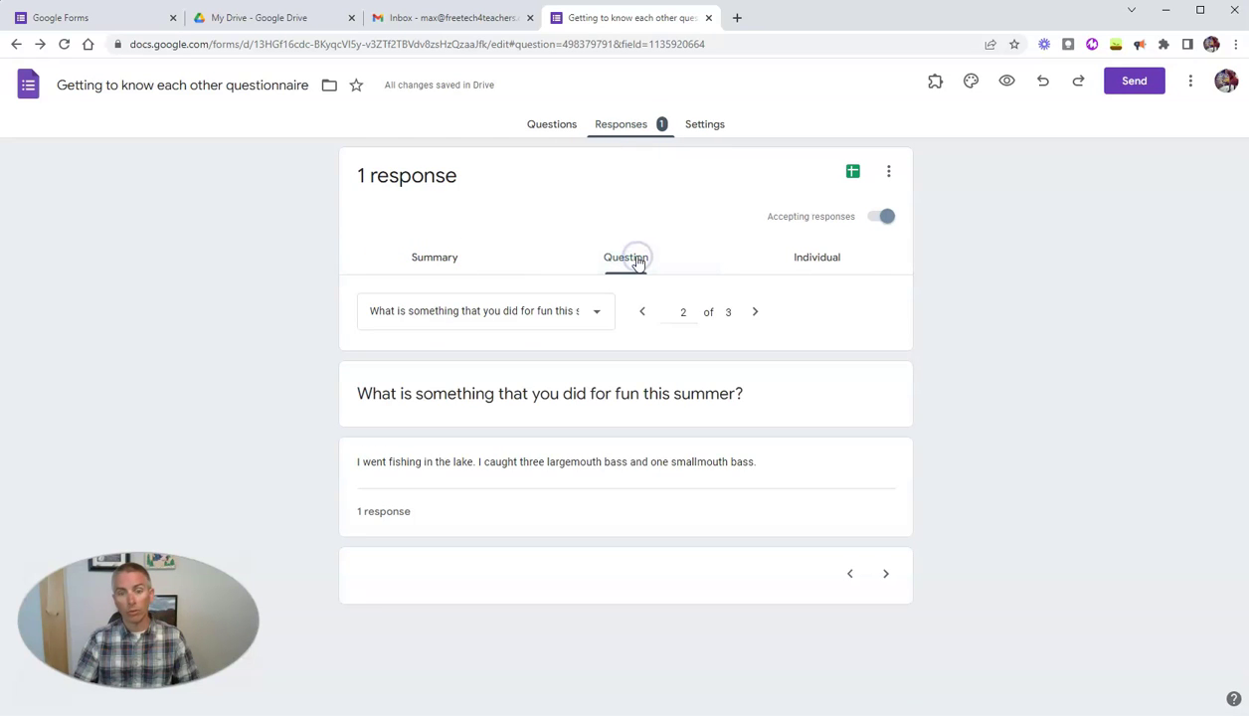
click(812, 263)
click(806, 265)
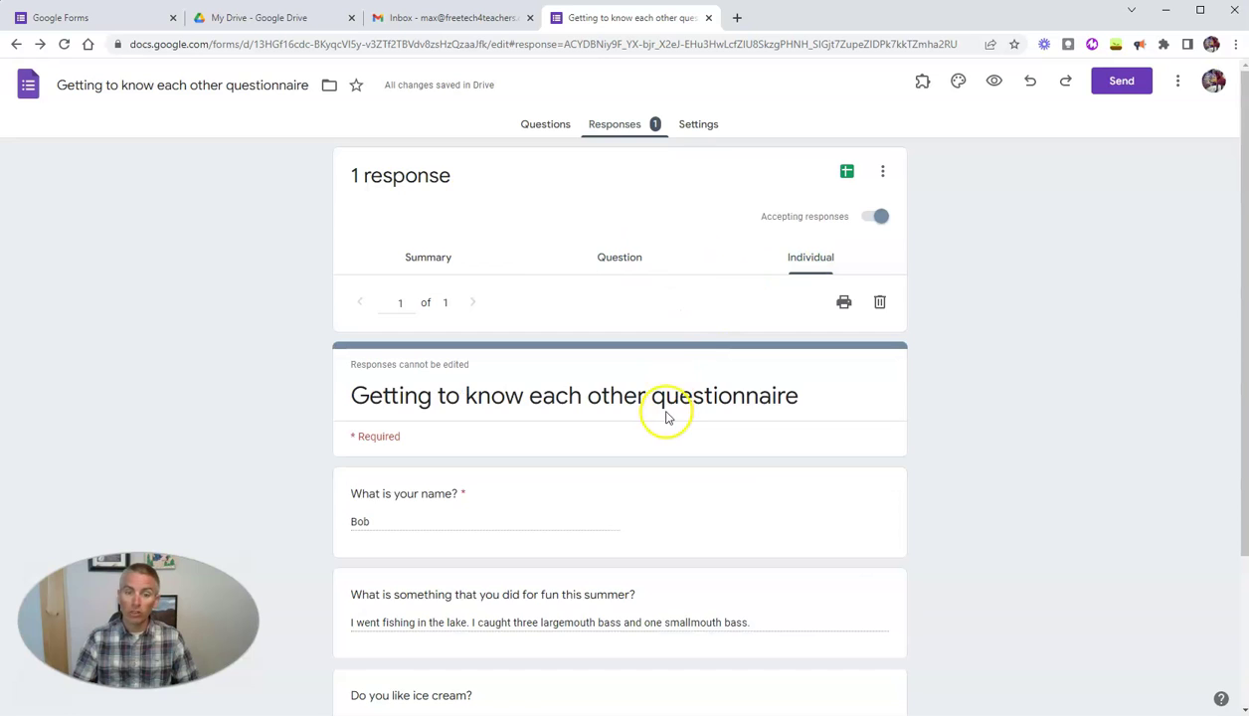
scroll(494, 459, down, 2)
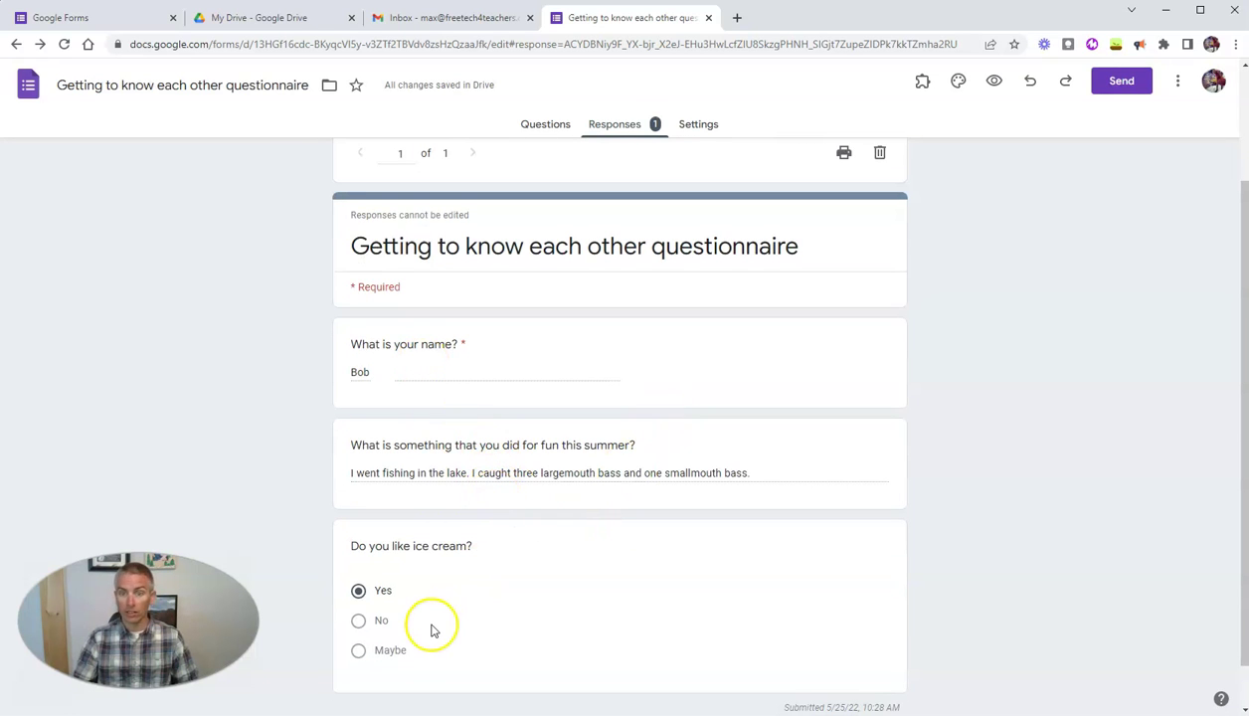
scroll(432, 628, up, 2)
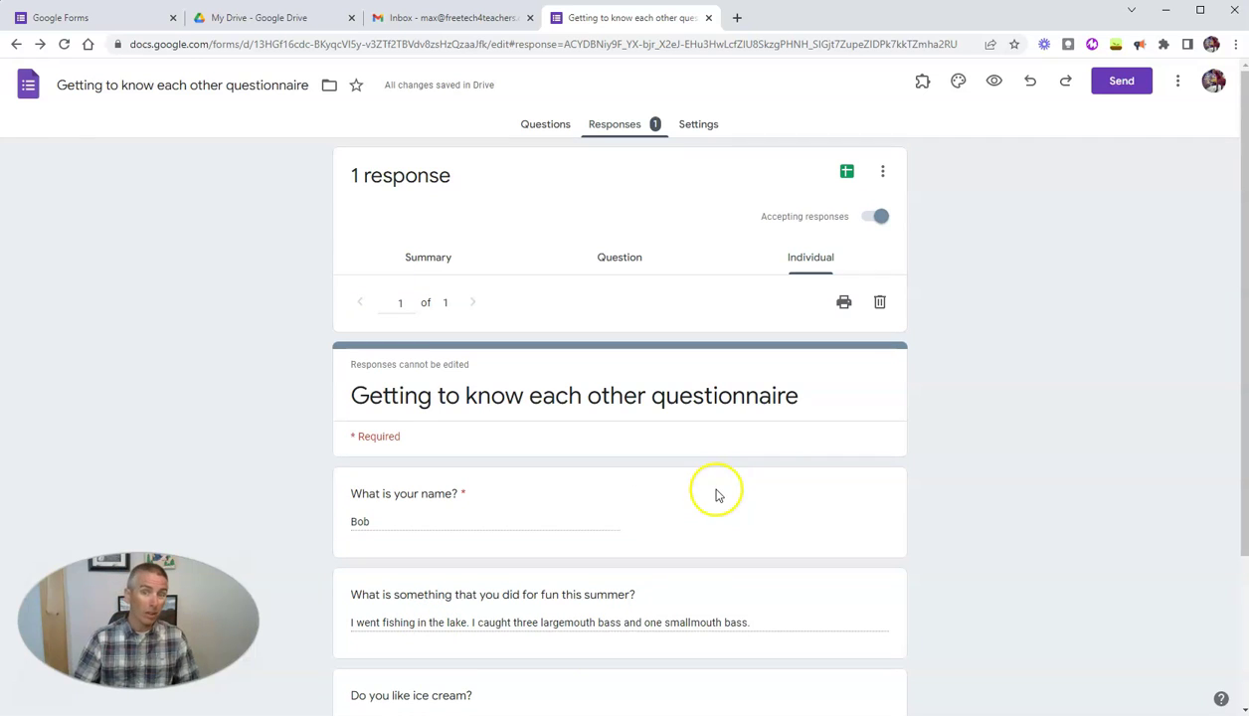
Step: View the form's responses in a linked spreadsheet, dismiss the Meet and Docs notice, and return to the form
click(846, 176)
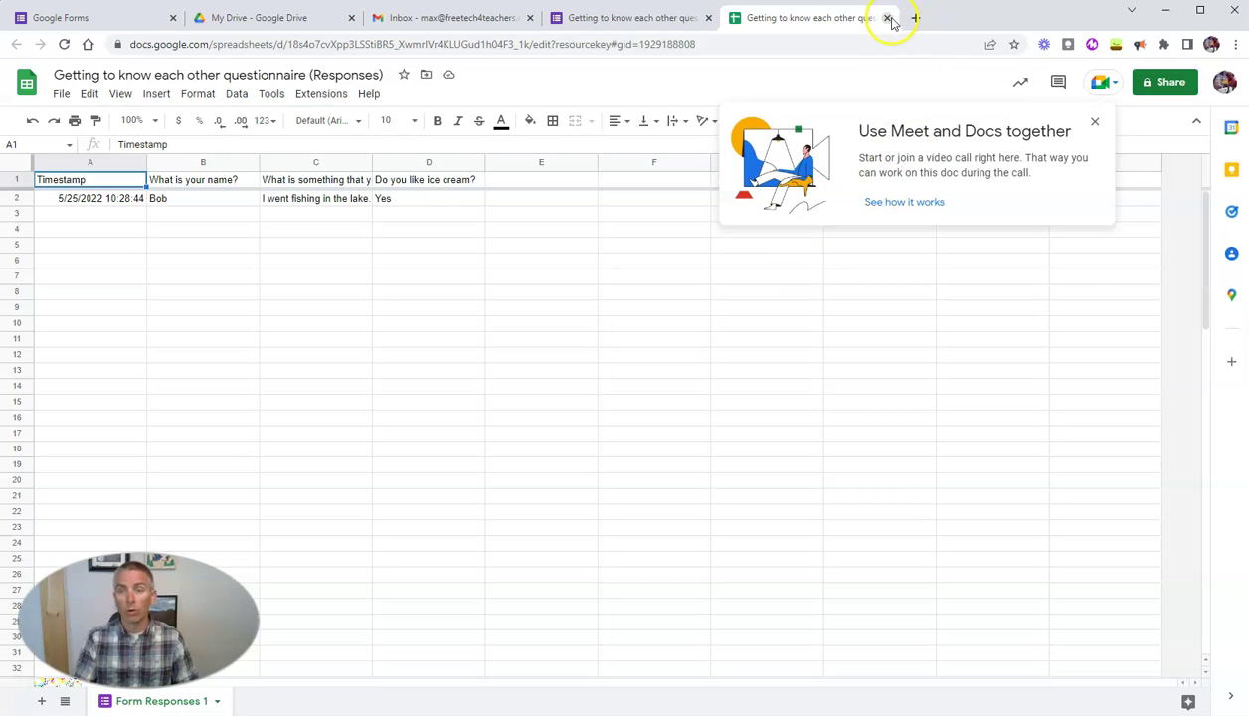
click(1096, 125)
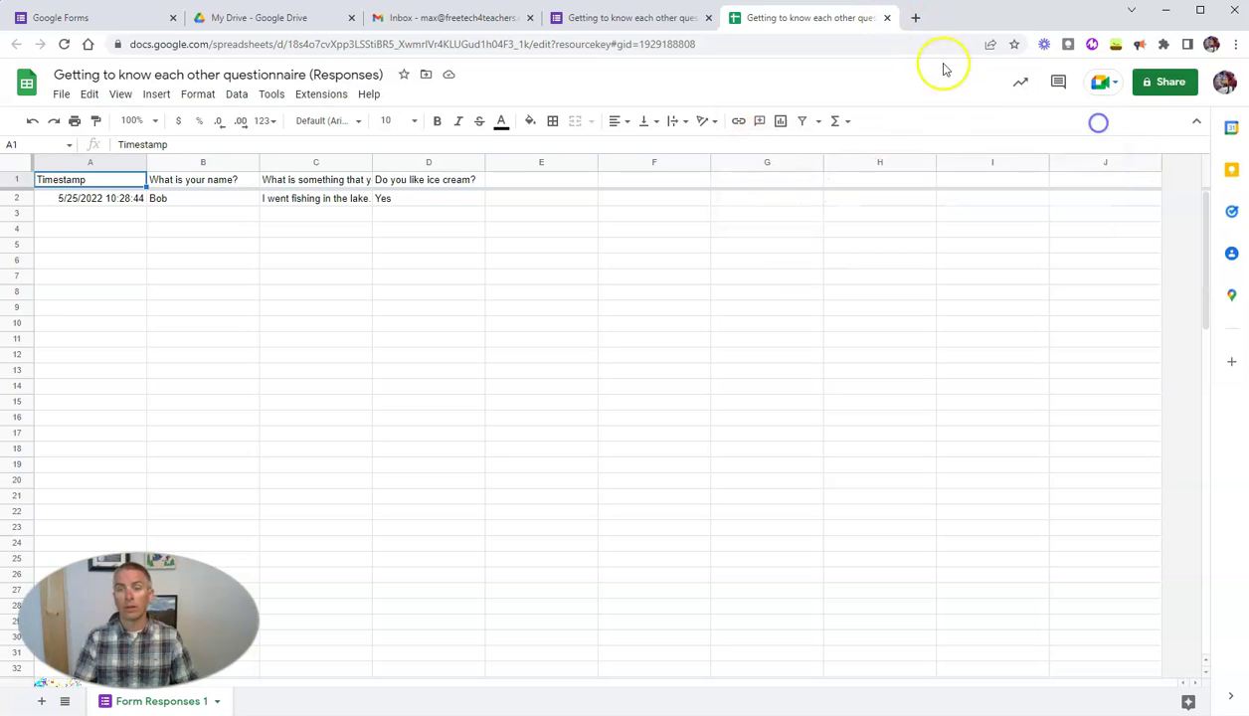
click(886, 18)
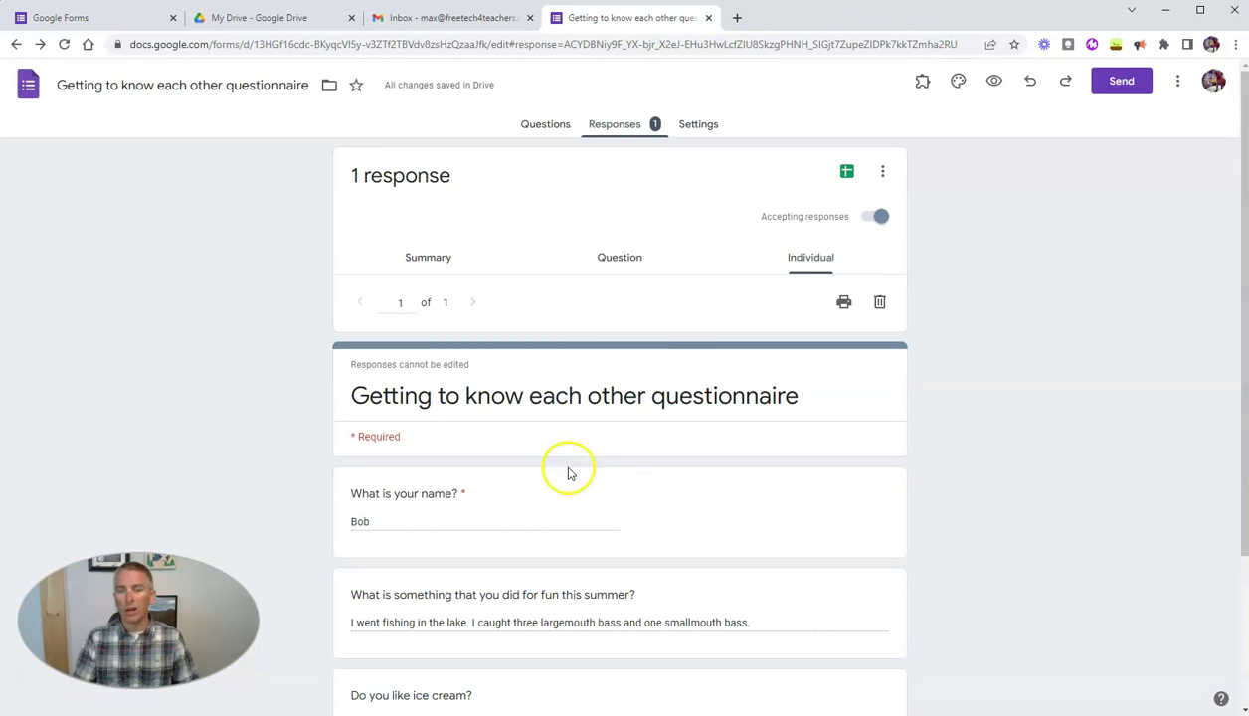
Step: Review the collected response by question and in the summary view
click(619, 260)
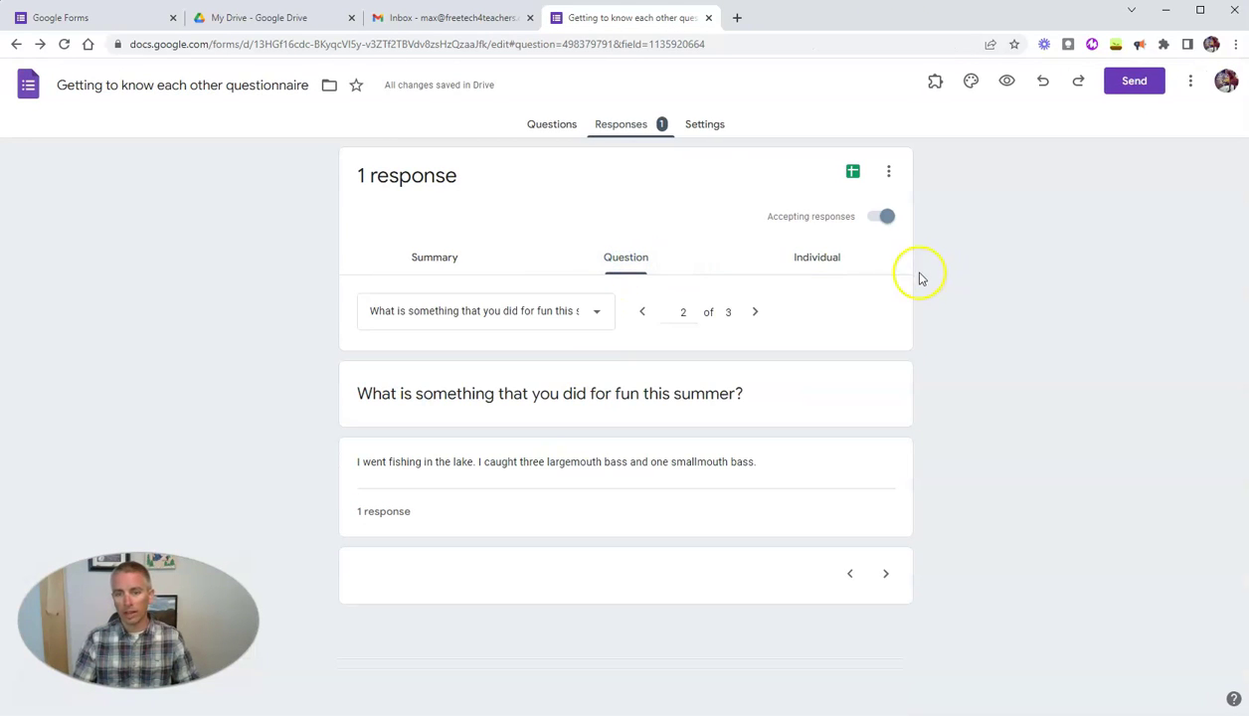
click(430, 262)
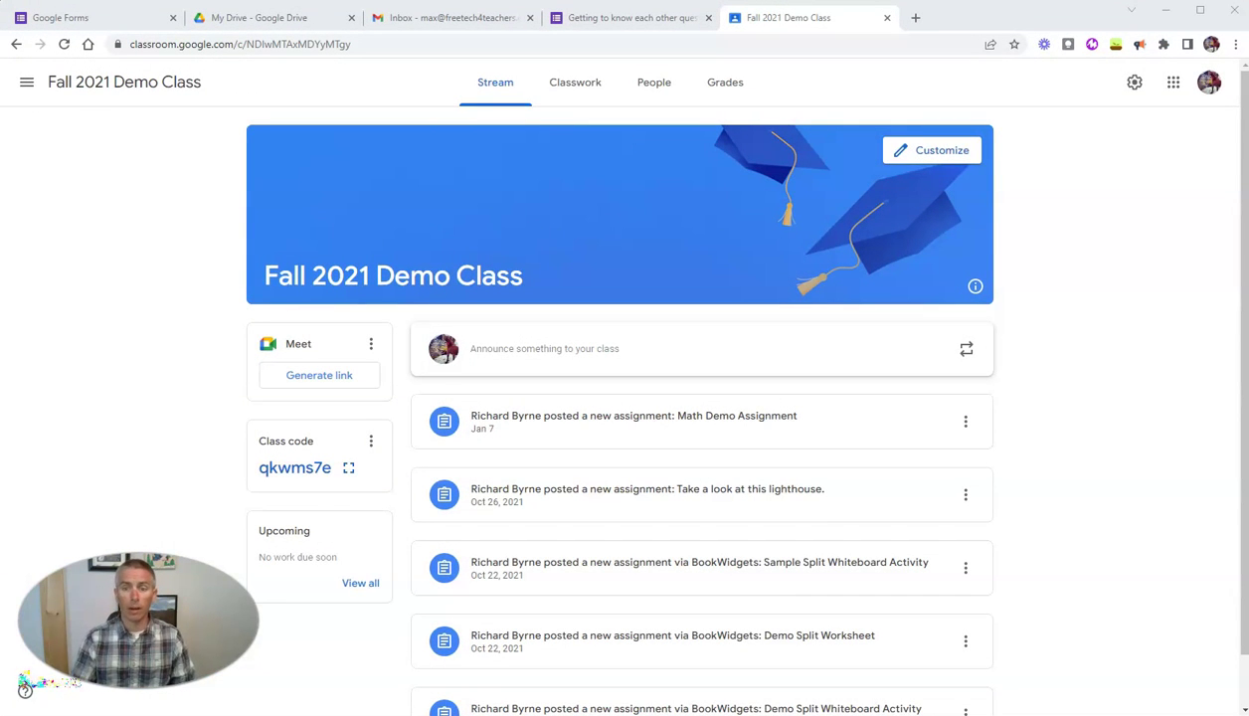
Step: Switch to Google Classroom and create an assignment in the Fall 2021 Demo Class classwork titled "Fill out this form"
click(574, 85)
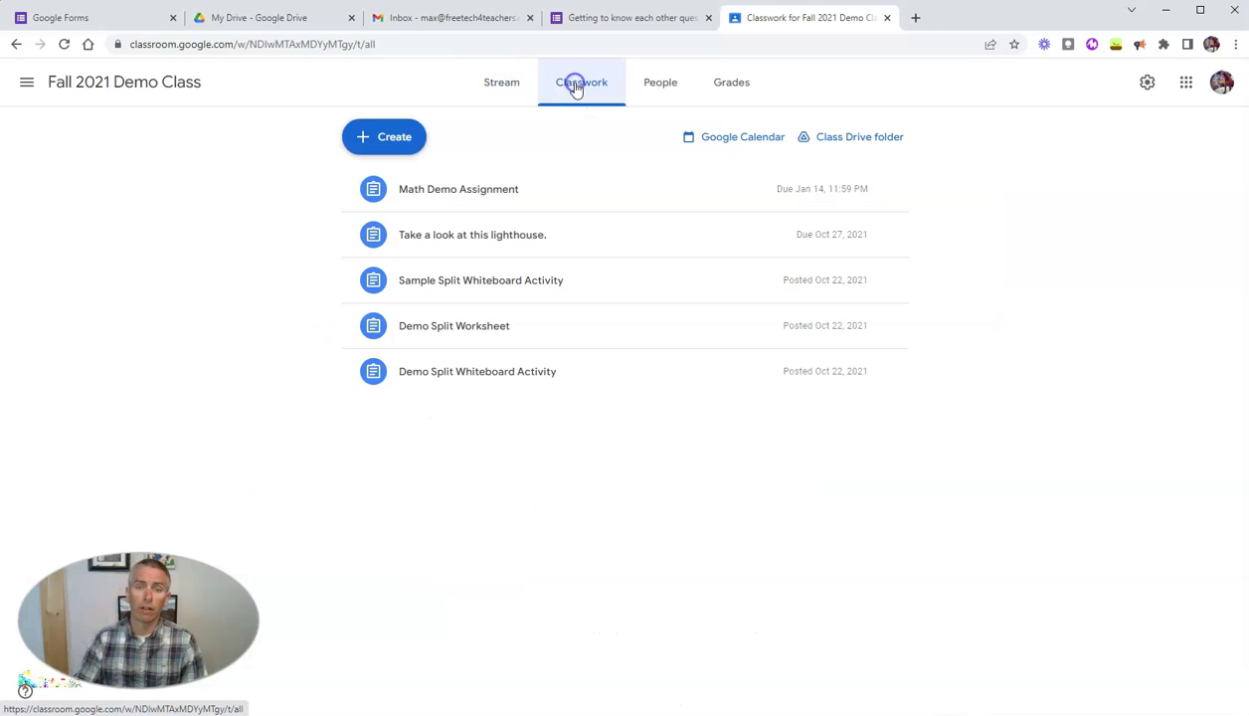
click(376, 145)
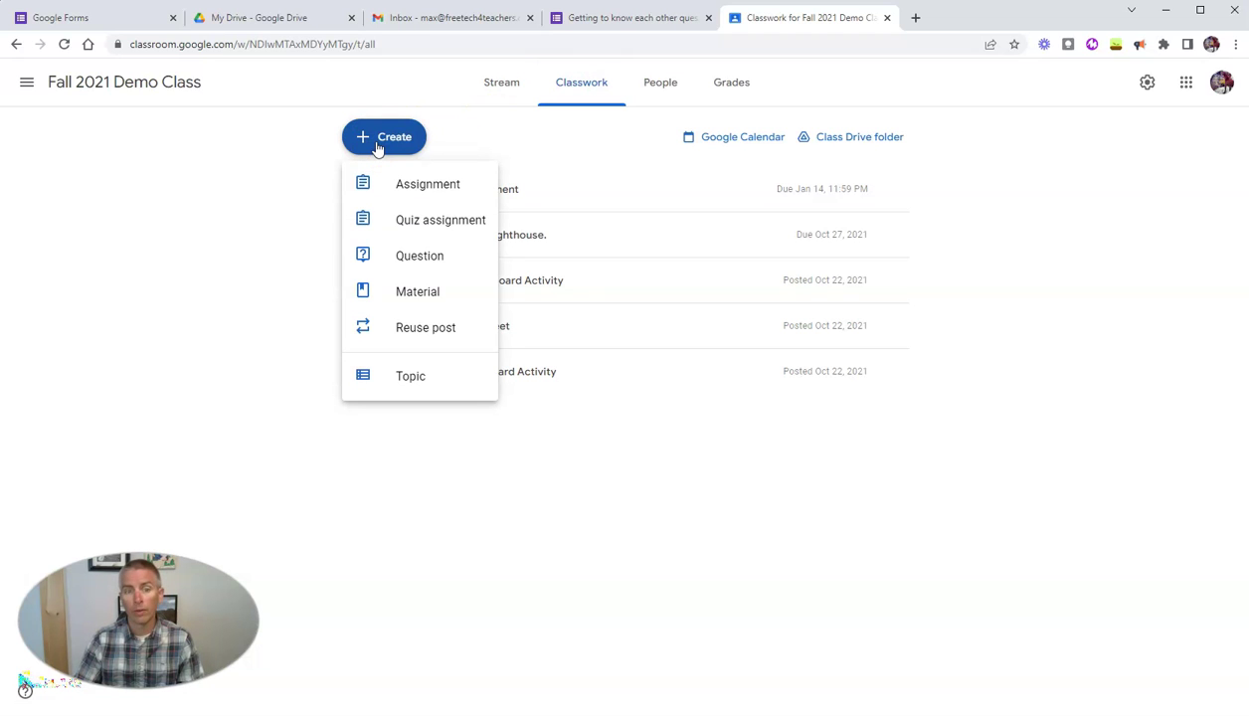
click(405, 190)
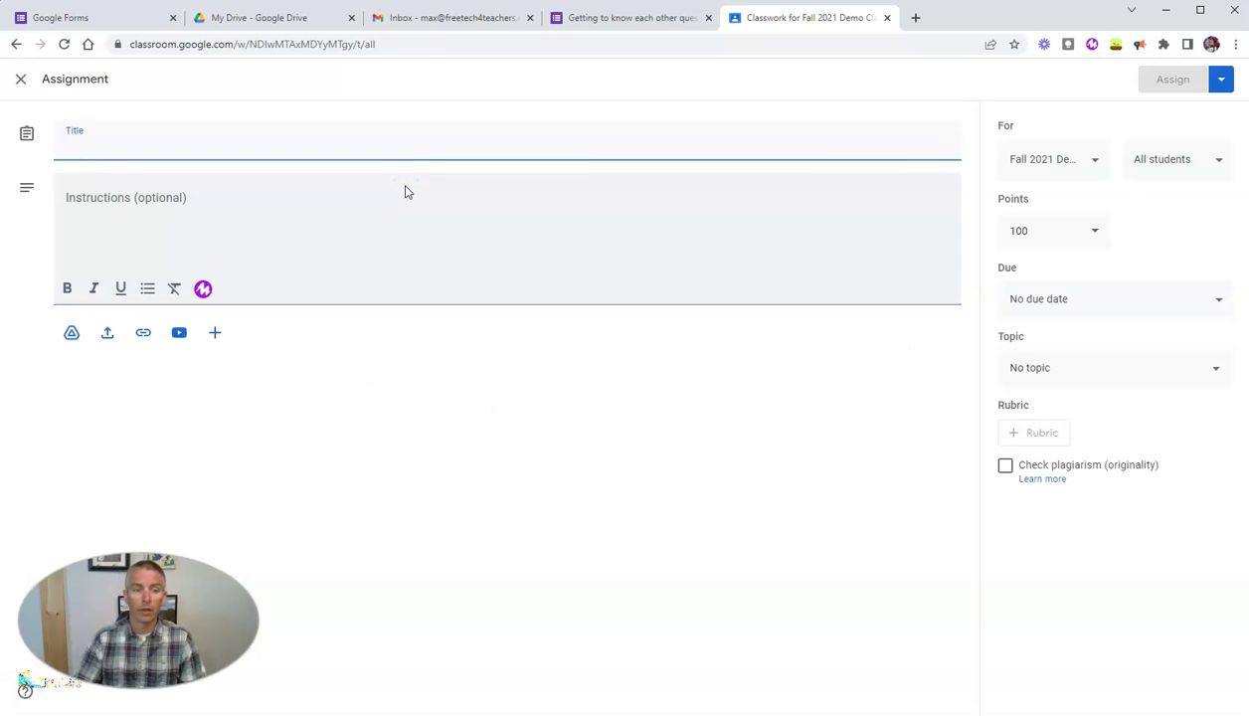
click(207, 136)
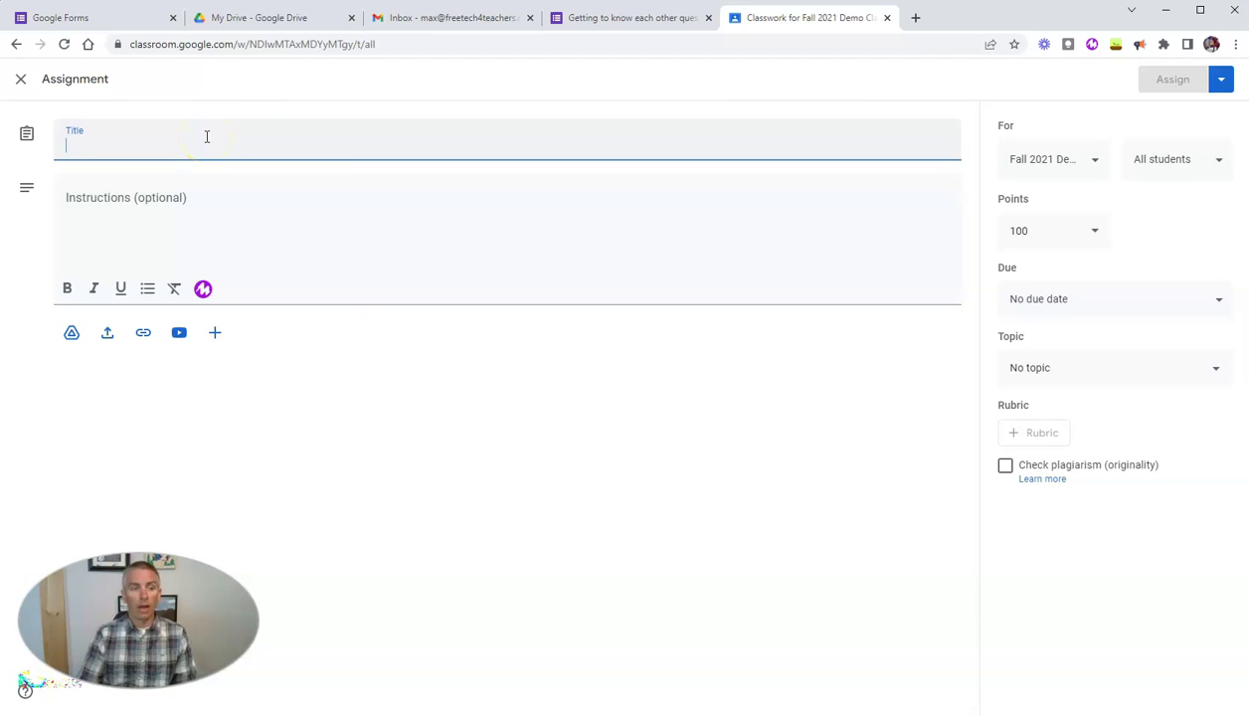
text(Fill out this form)
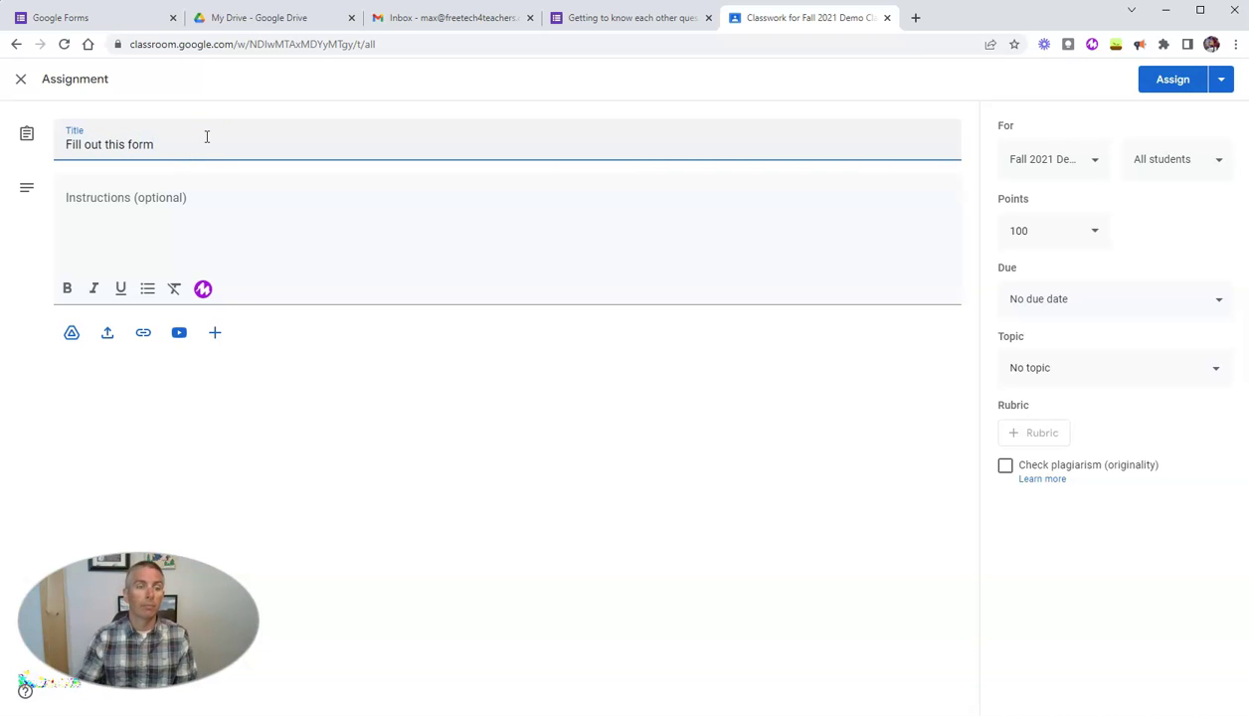
Step: Add the assignment instructions "Please complete this form by Tuesday."
click(167, 199)
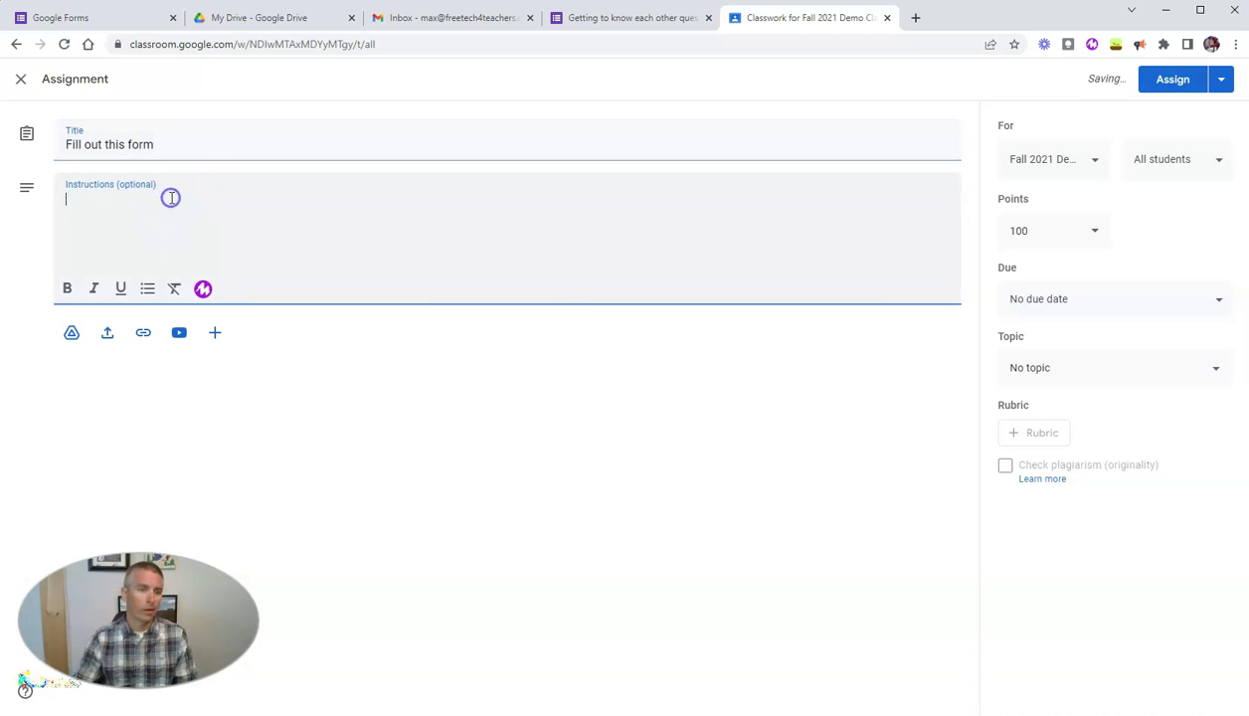
text(Please)
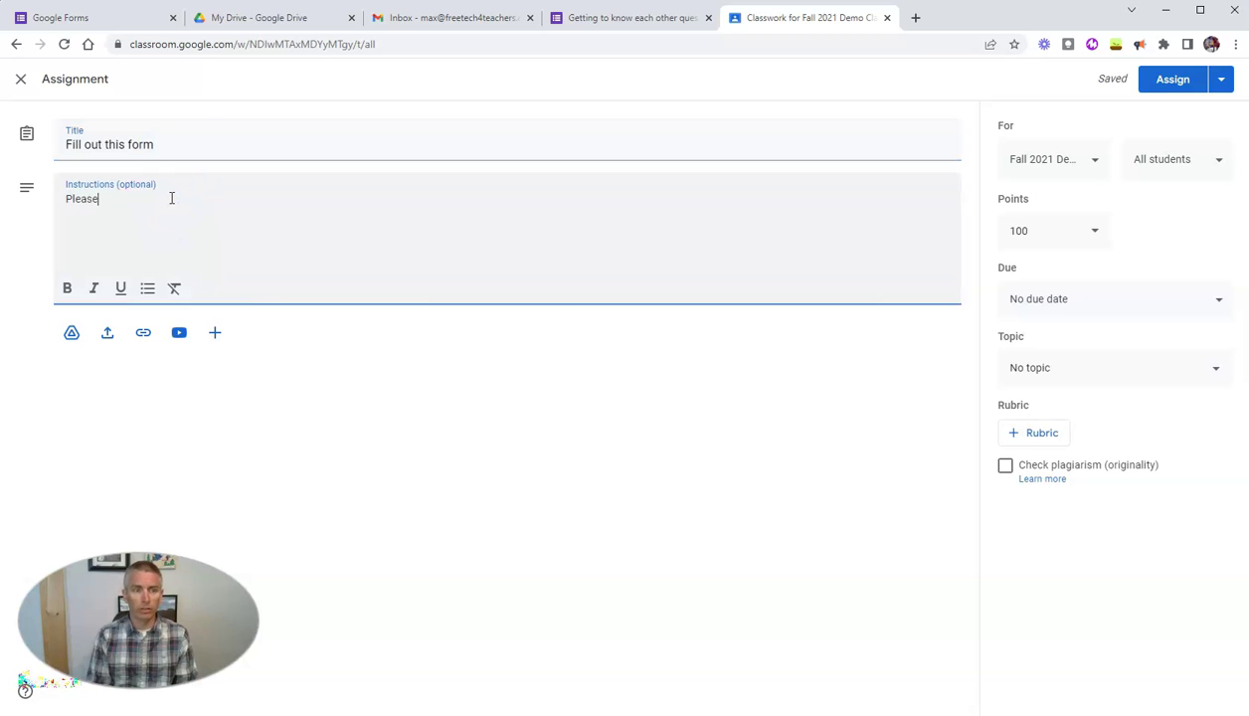
text( complete this form by Tuesday.)
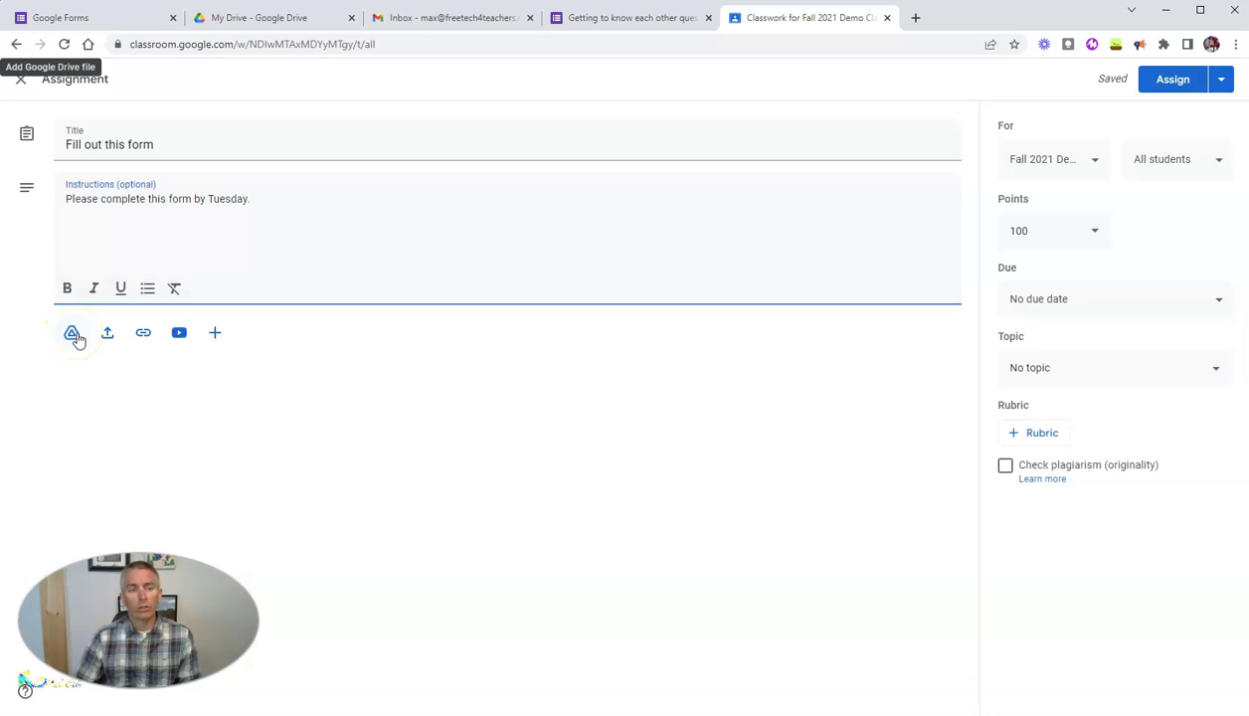
Step: Look through the recent Drive files without attaching one, and create a new Google Form as the assignment's attachment
click(75, 337)
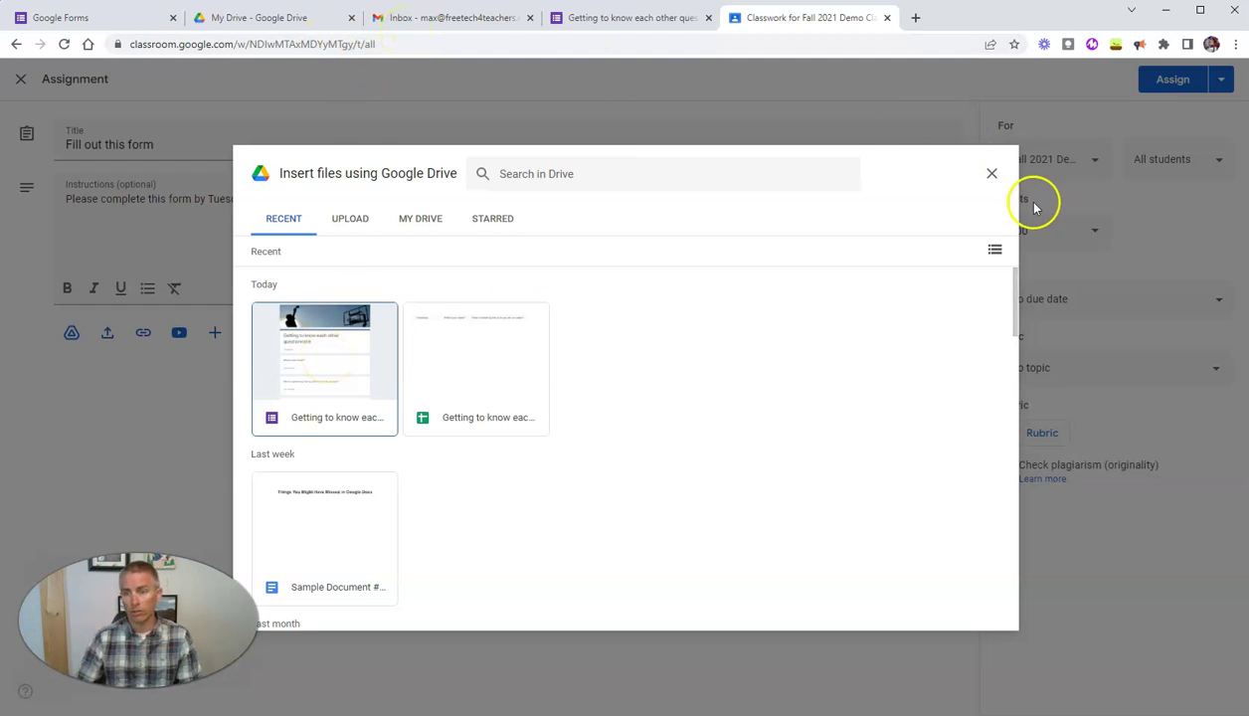
click(992, 176)
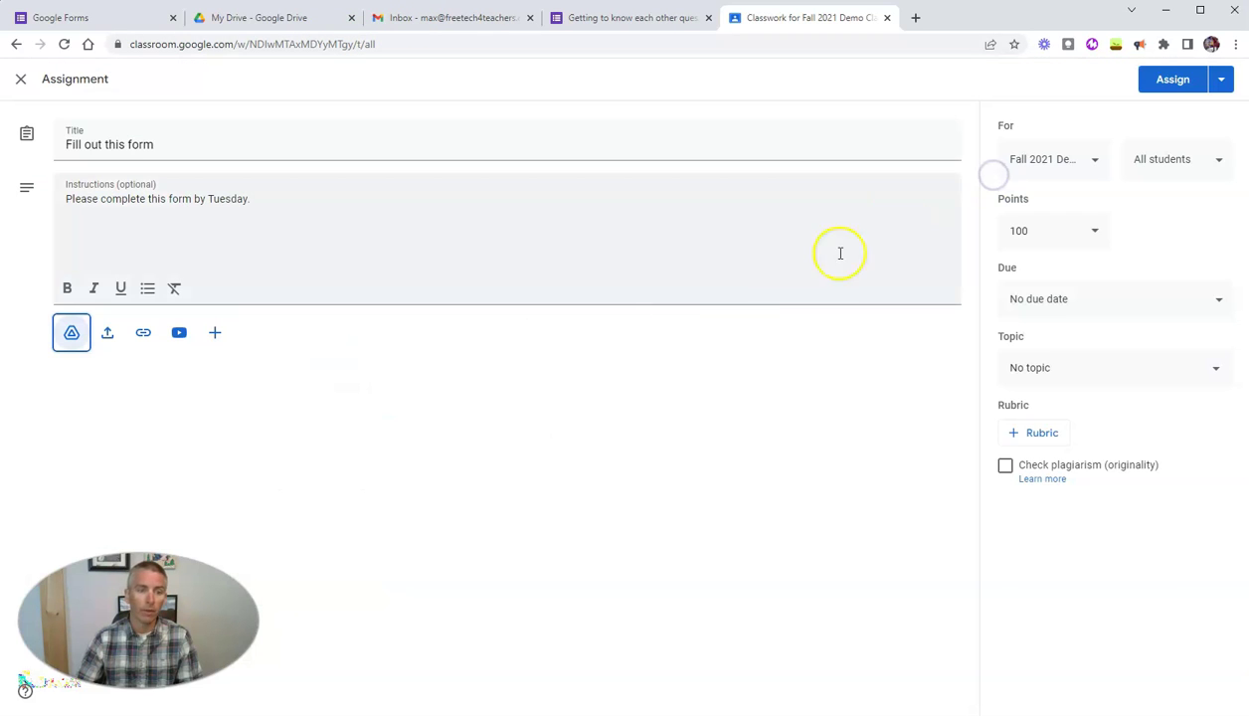
click(217, 333)
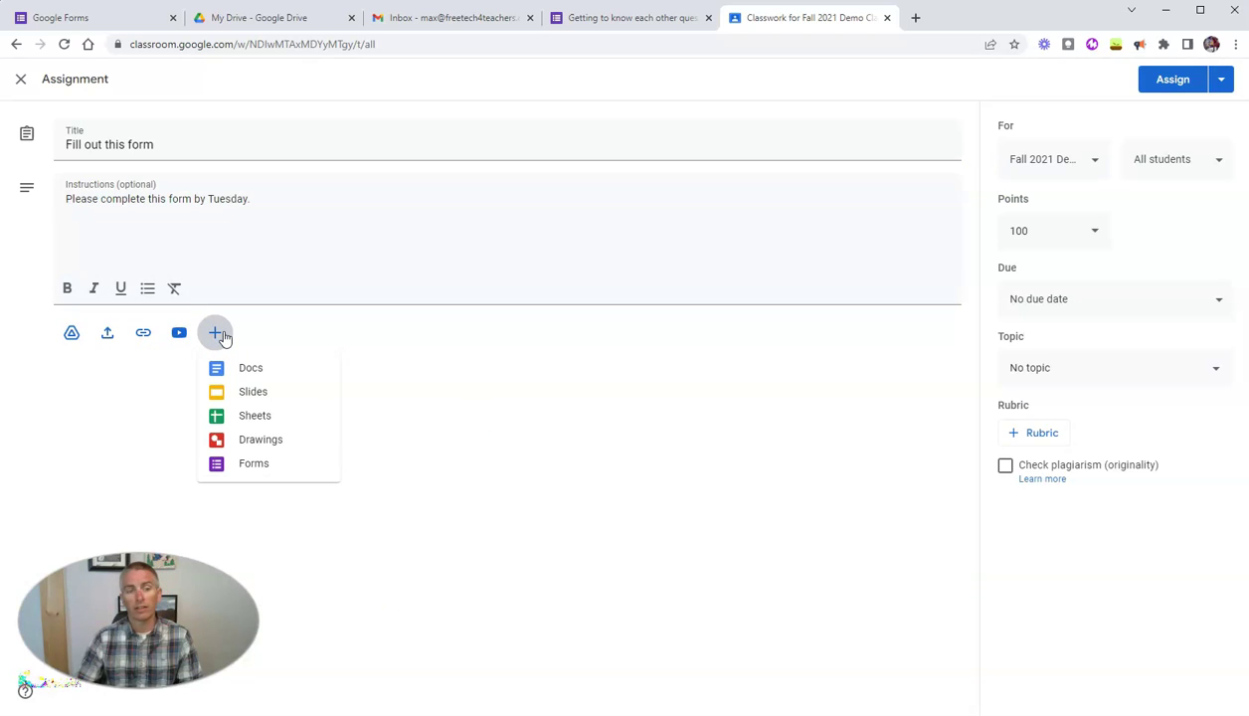
click(256, 467)
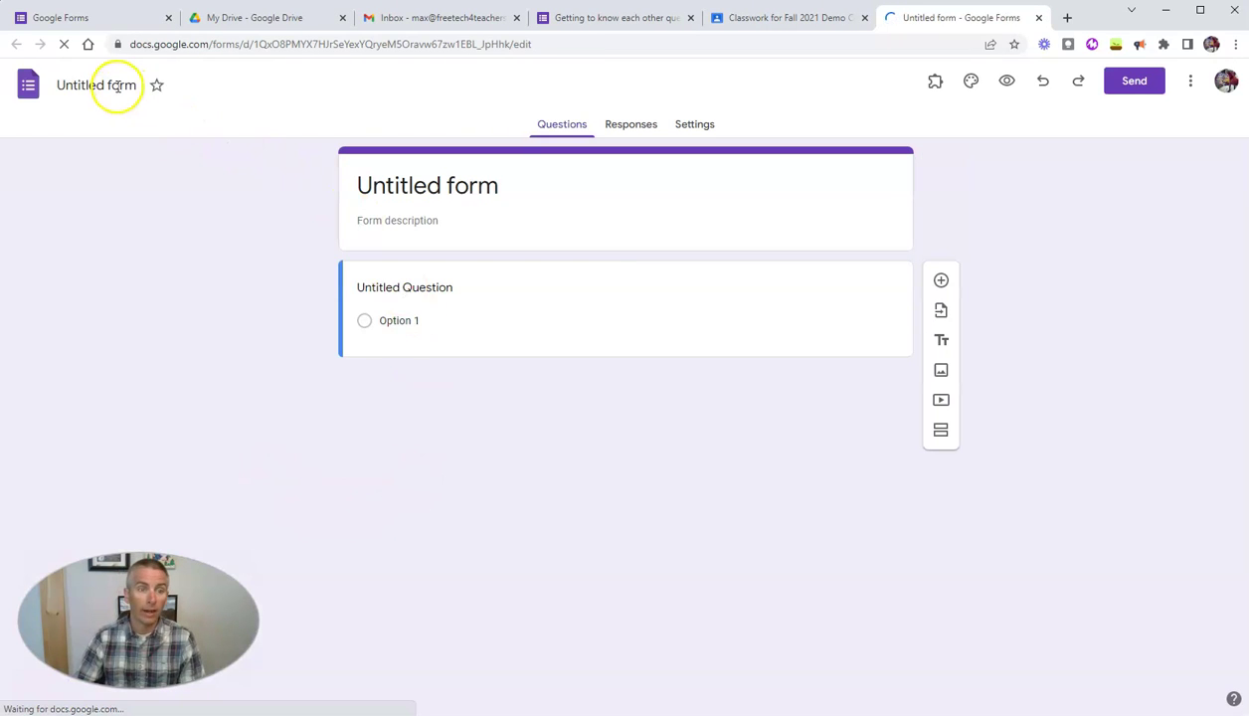
Step: Name the new form "Getting to know each other" and apply that name as the form's title
click(116, 85)
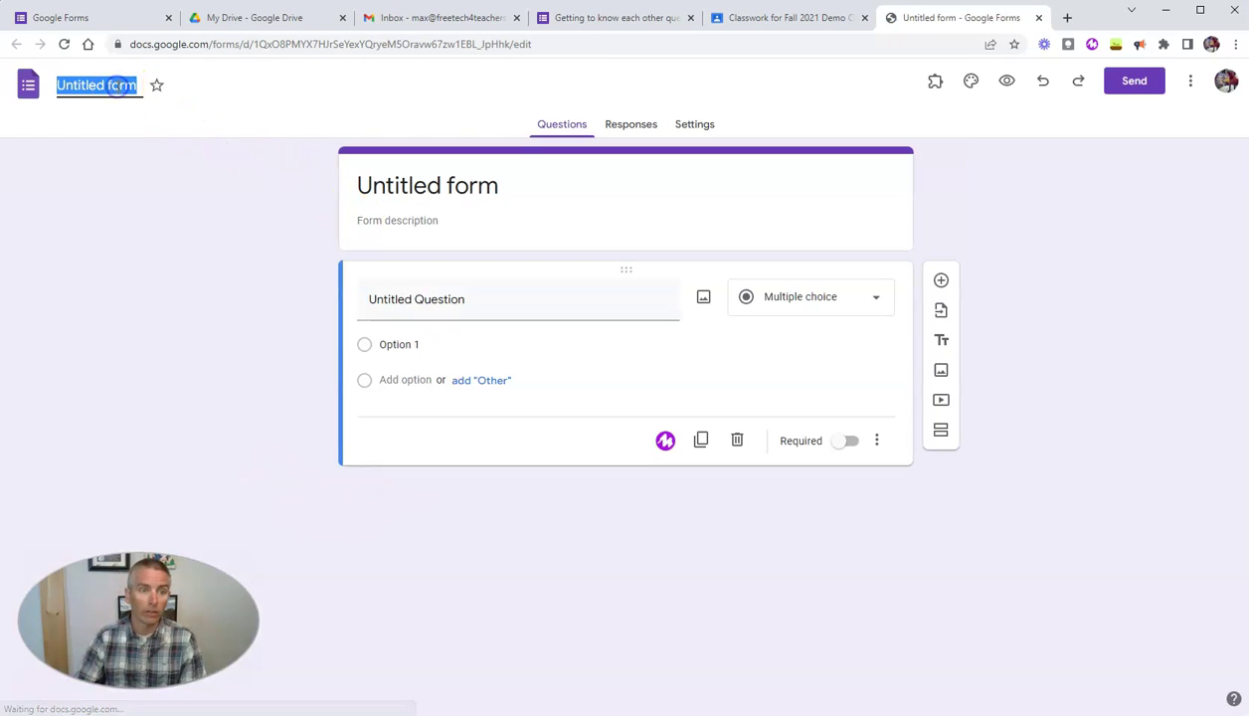
text(Getting)
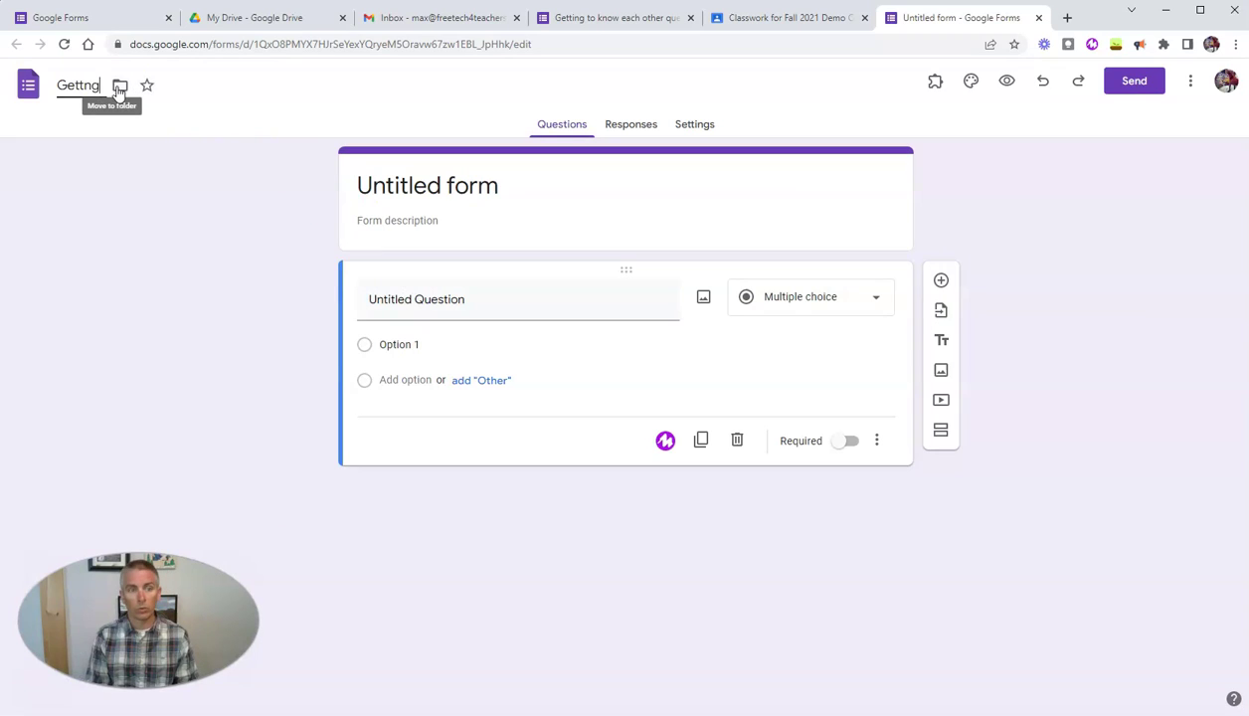
text( to know each other)
click(486, 188)
Step: Check the form's attachment in the Classroom assignment, return to the form and word the first question "What did you do for fun last summer?"
click(428, 288)
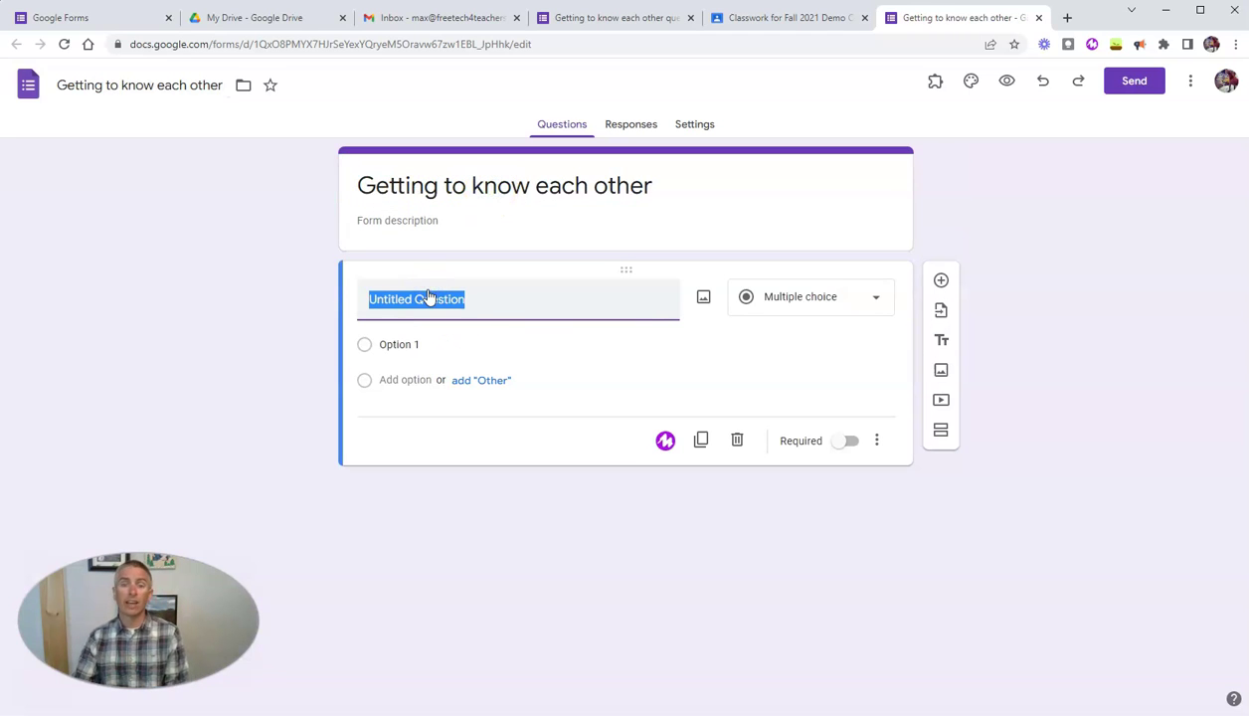
click(774, 24)
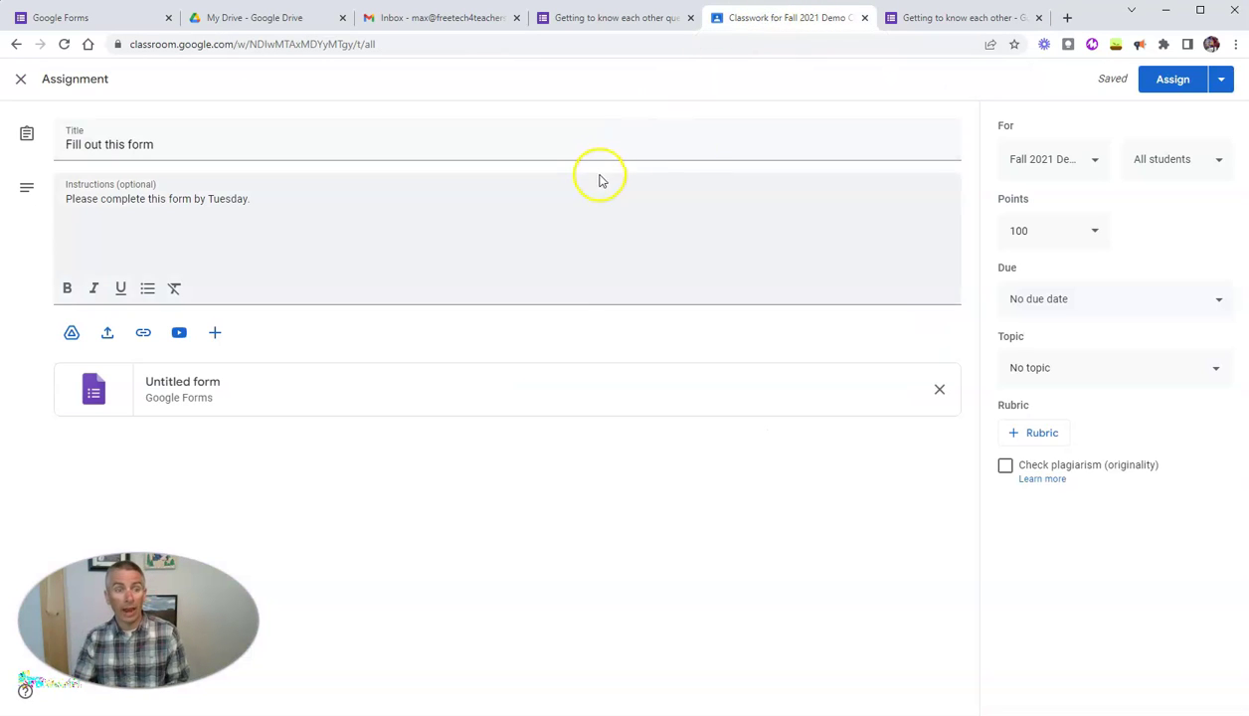
click(949, 19)
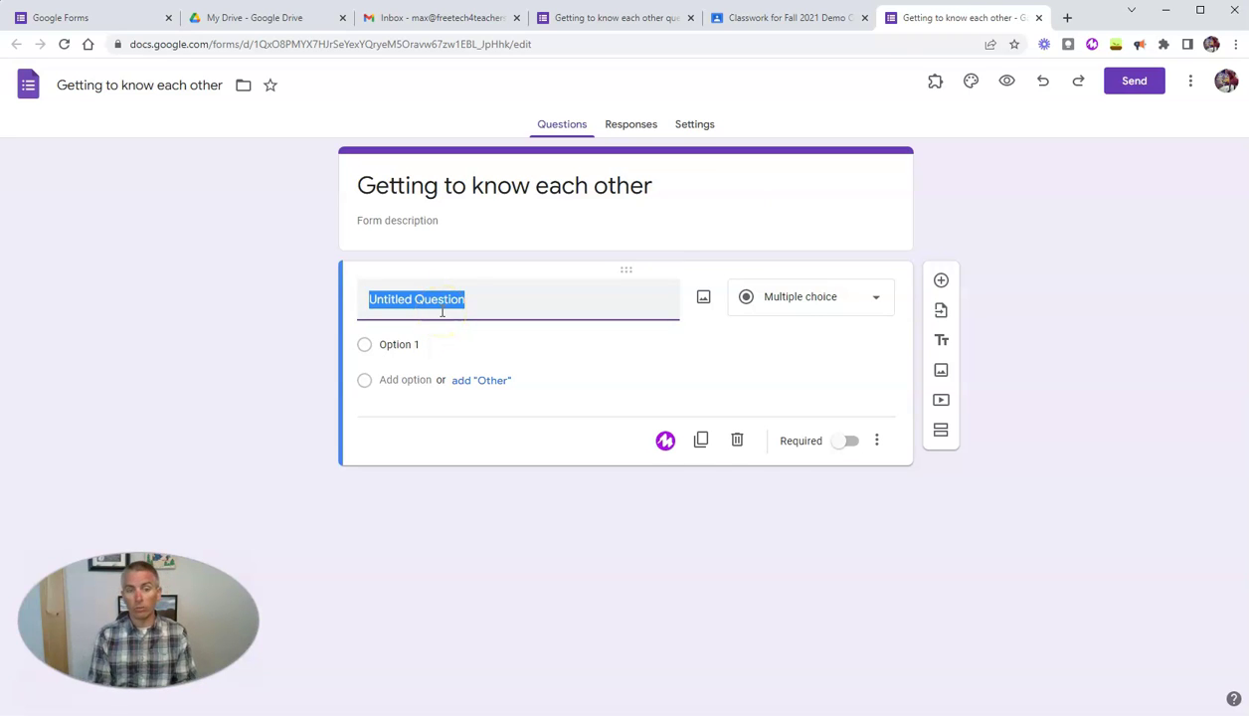
text(W)
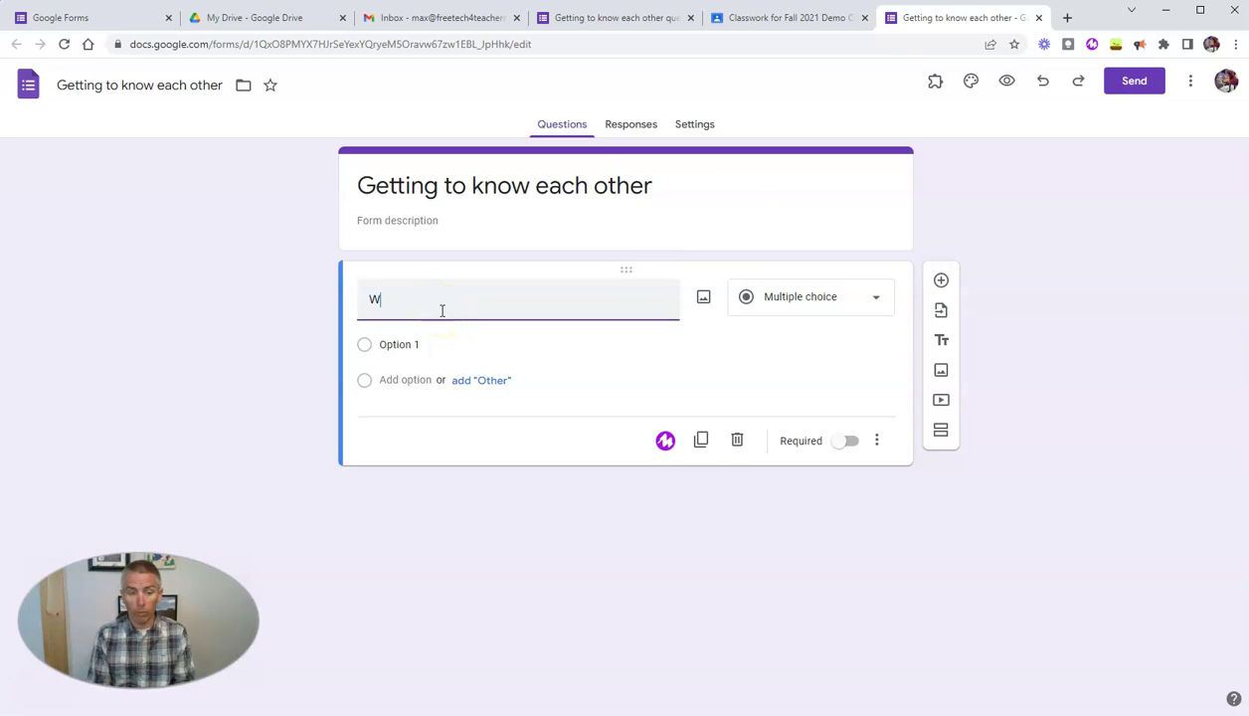
text(hat id)
key(BackSpace)
key(BackSpace)
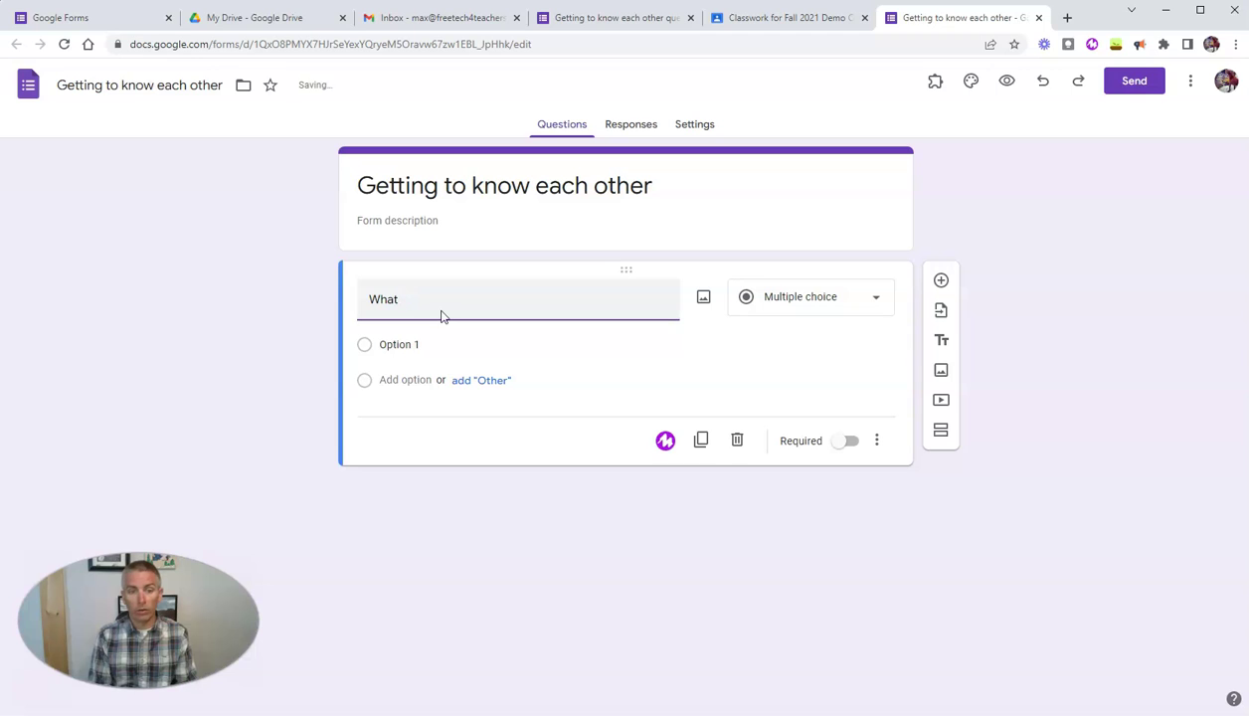
text(did you do f)
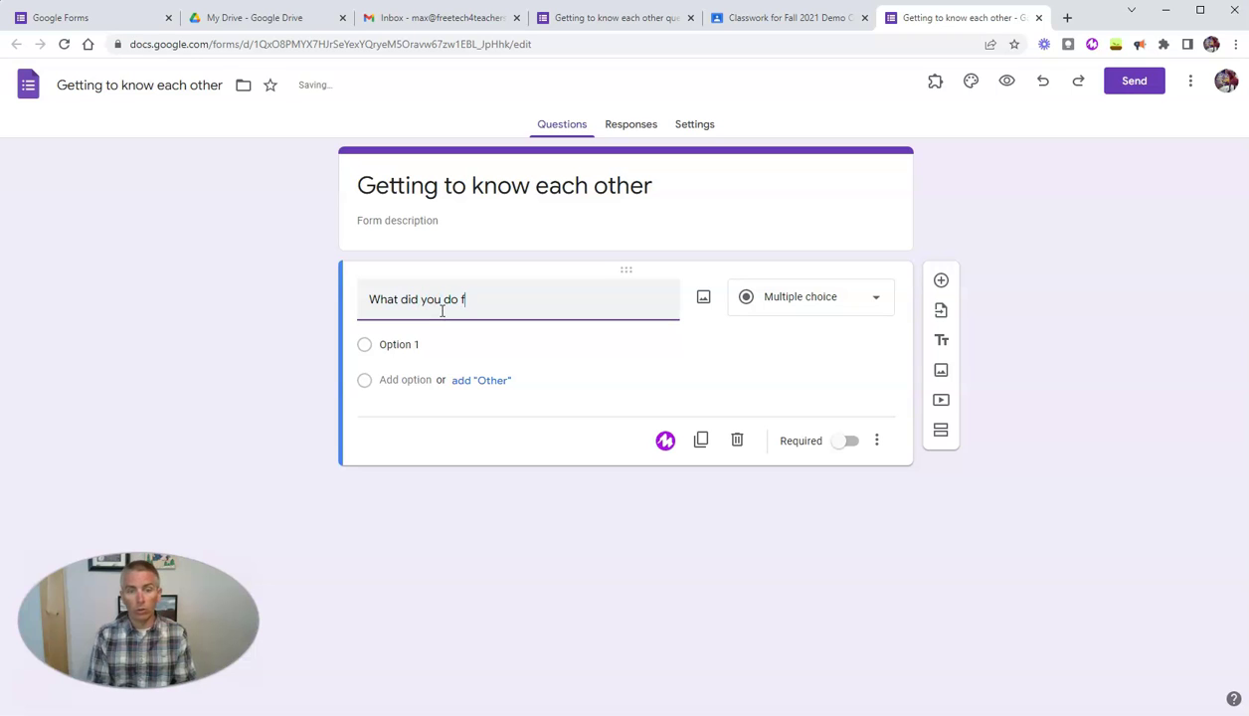
text(or fun last)
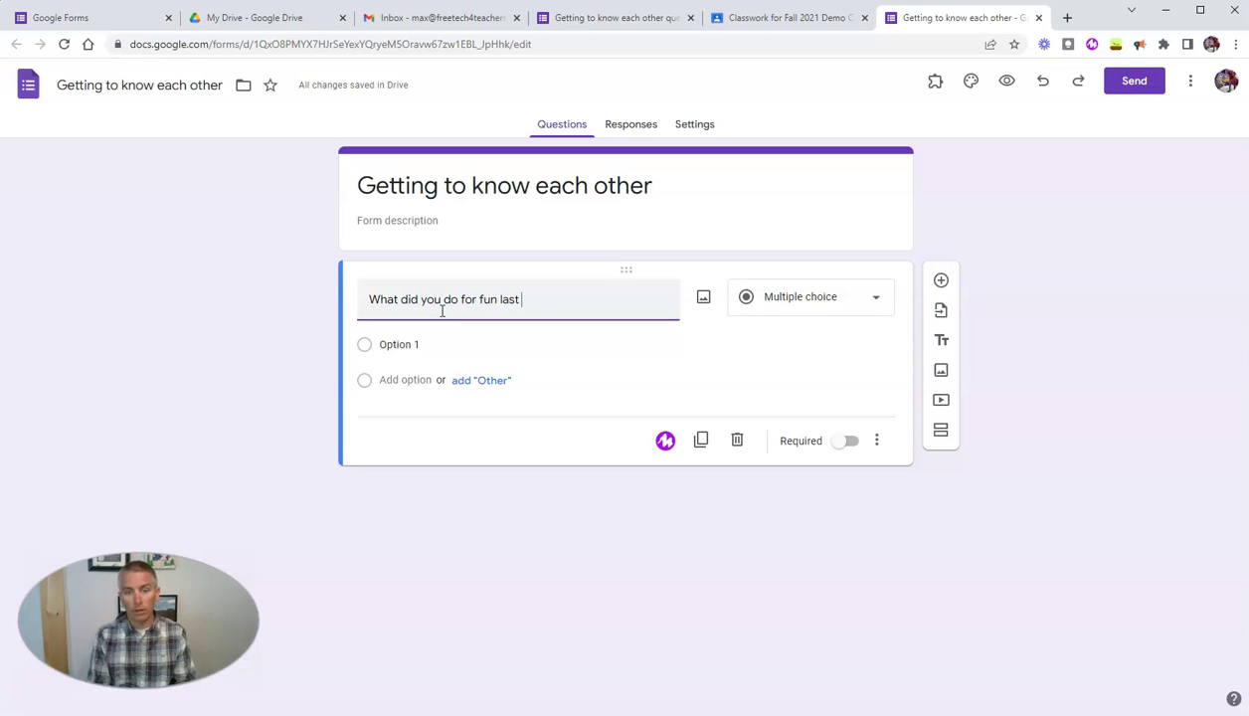
text( summer?)
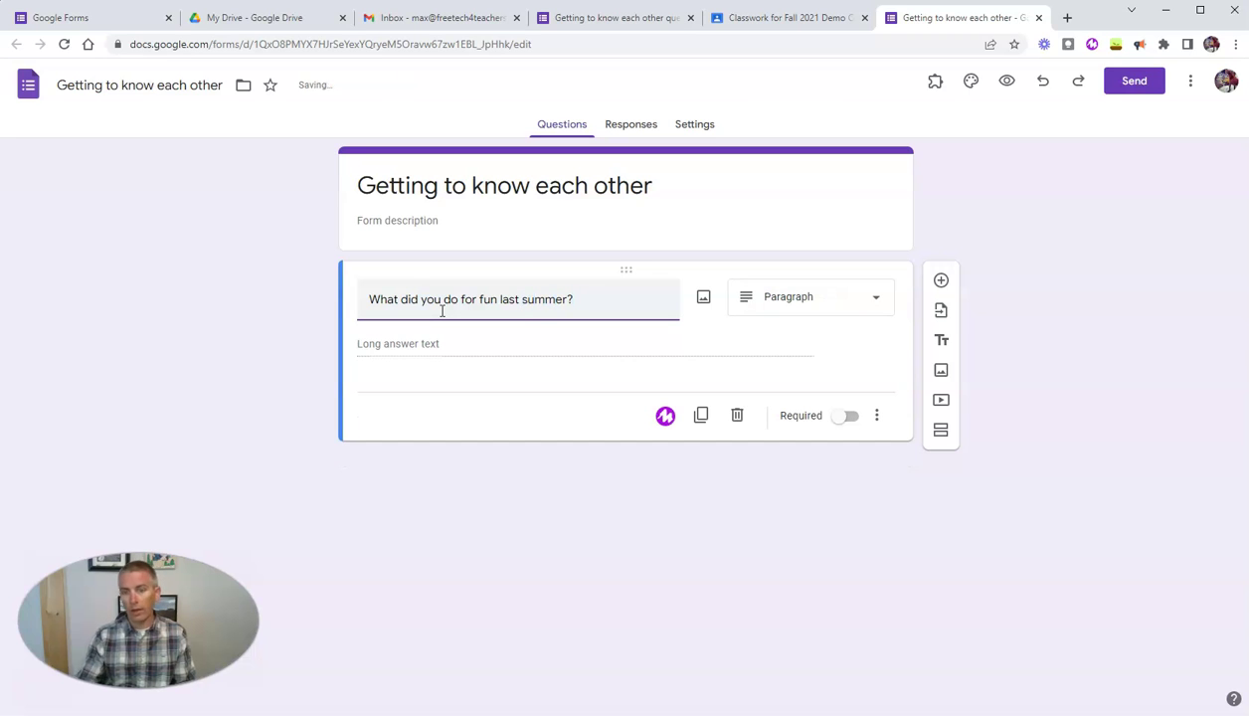
Step: Add the multiple-choice question "Do you like ice cream?" with all suggested answers: Yes, No and Maybe
click(942, 282)
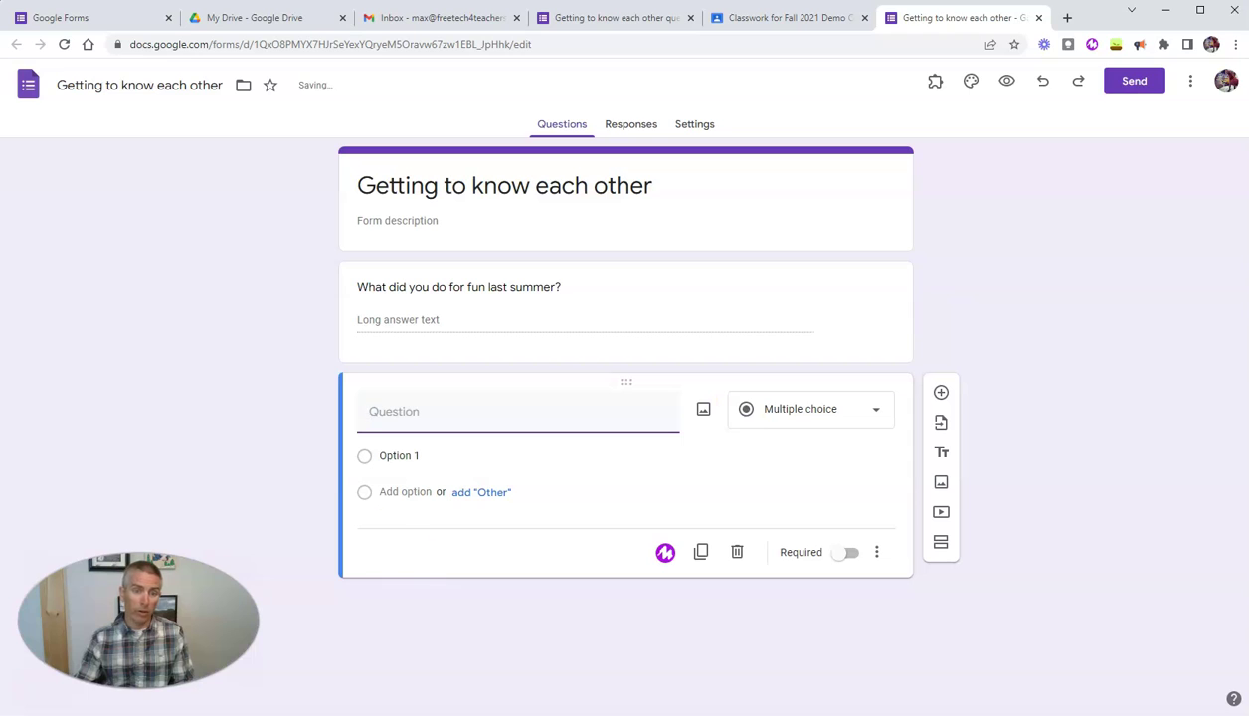
text(W)
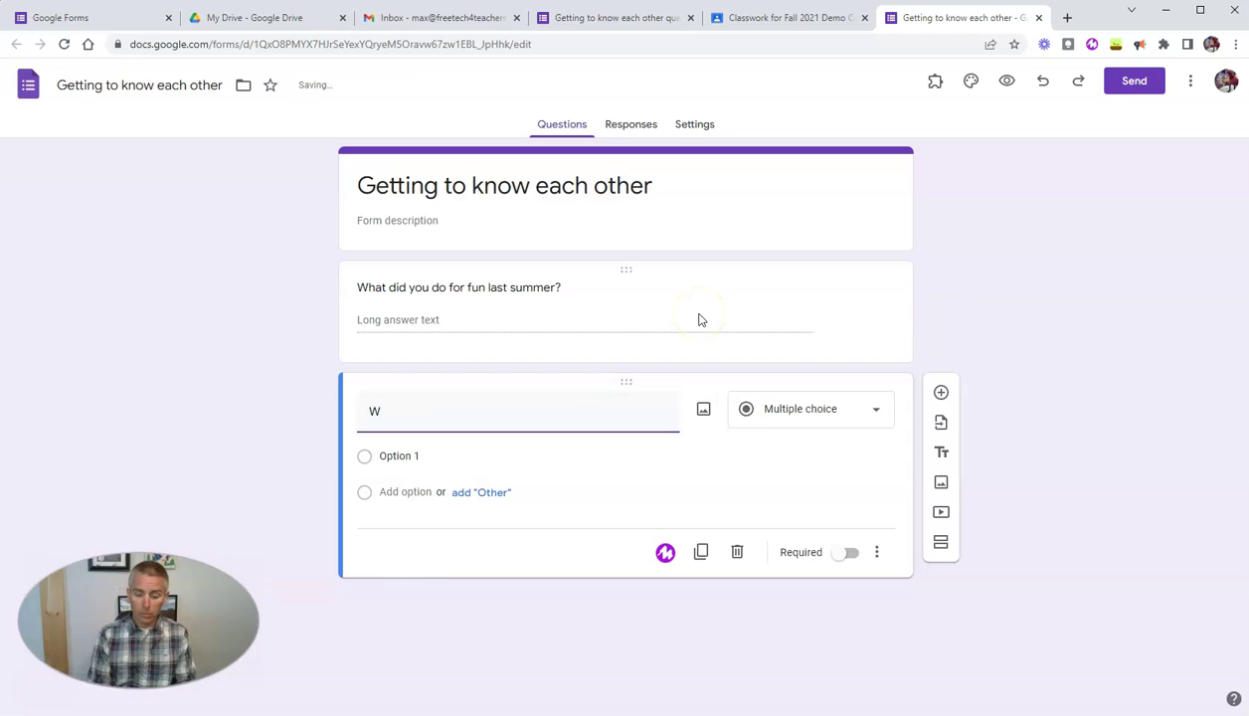
text(o you lik)
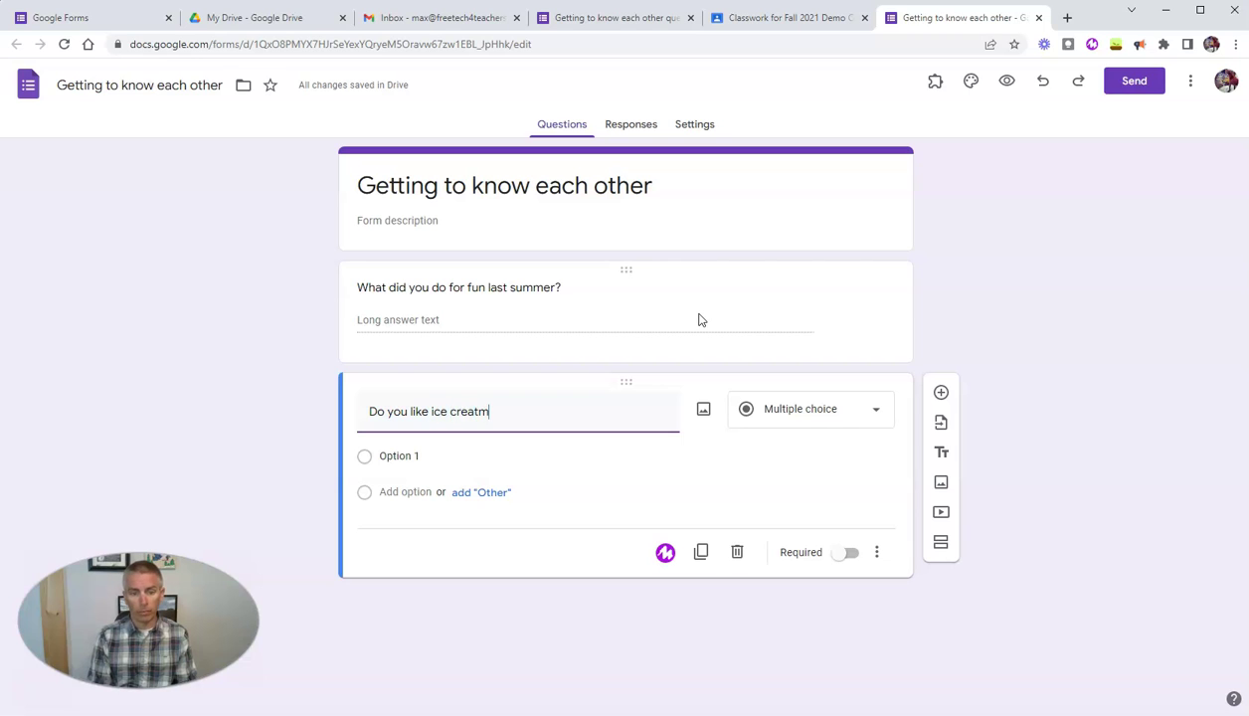
text(e ice cream?)
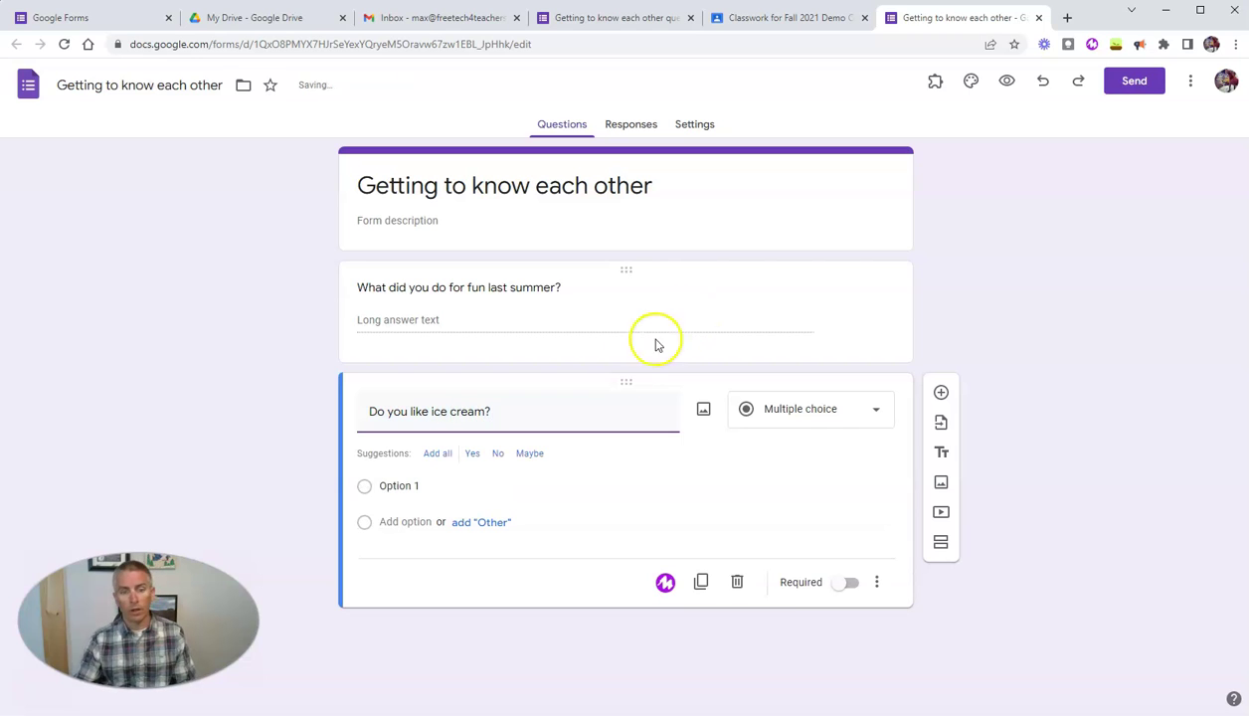
click(439, 449)
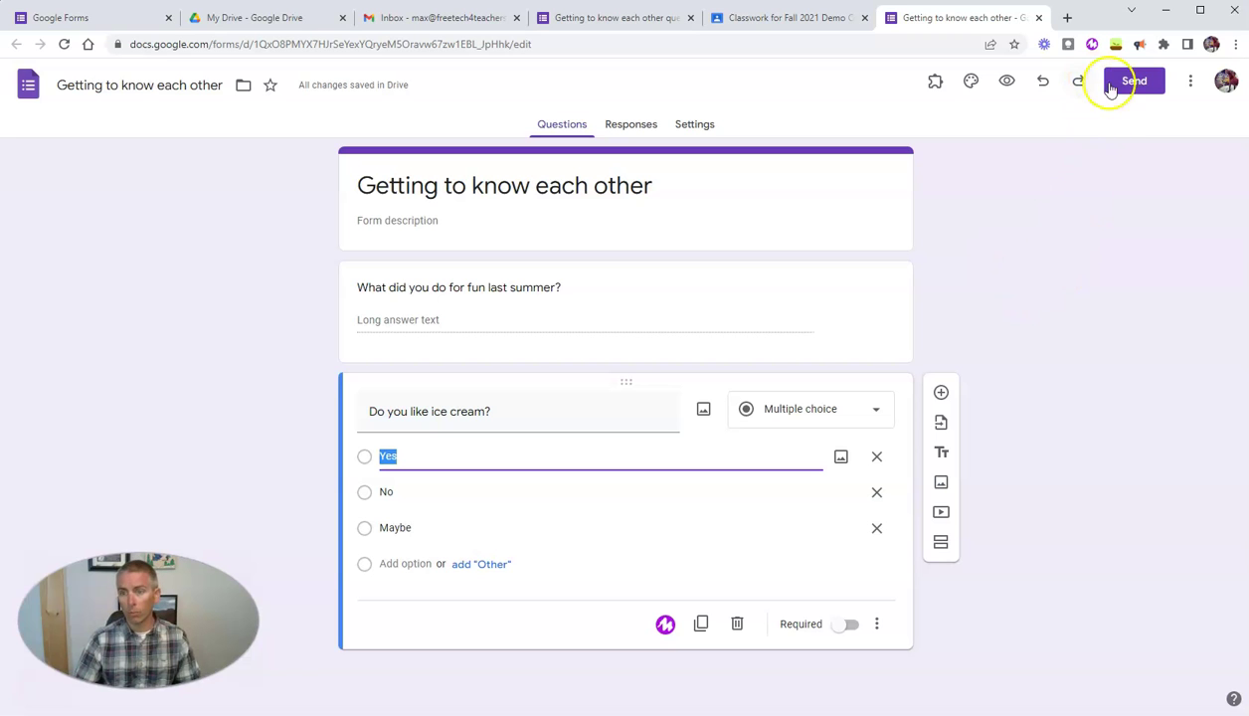
Step: View and close the form's sending options, return to the Classroom assignment and assign it to all students
click(1142, 91)
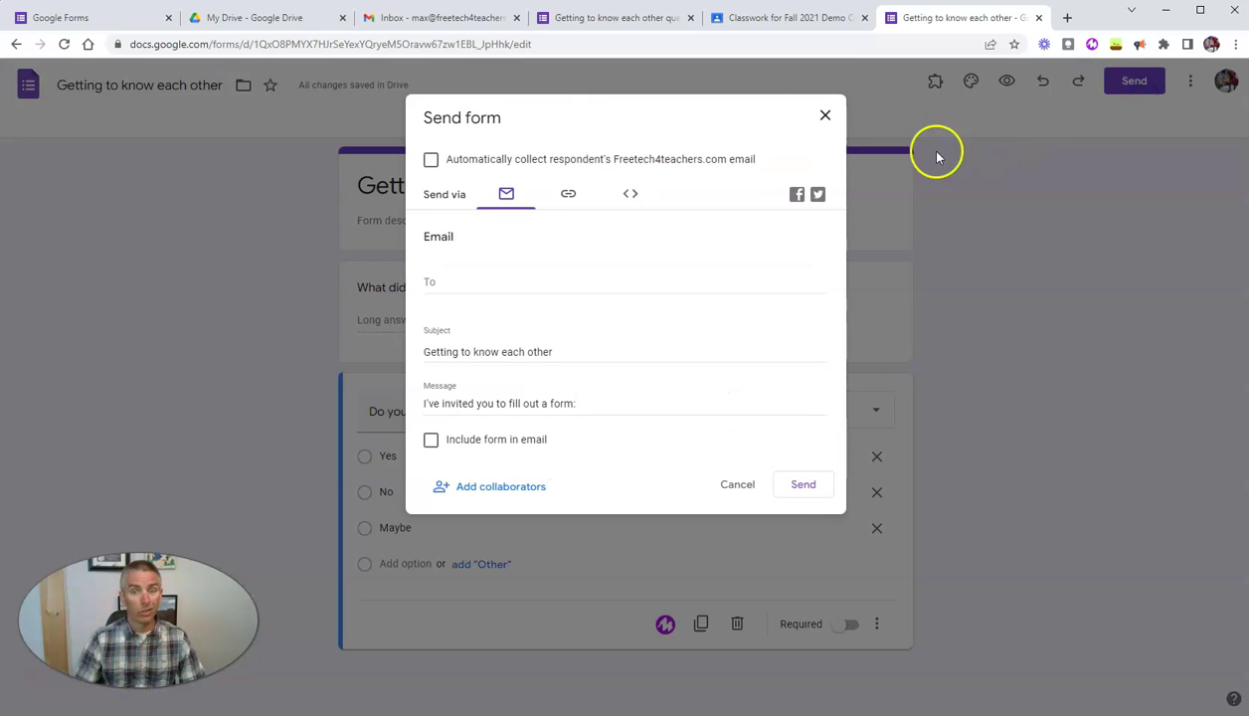
click(827, 114)
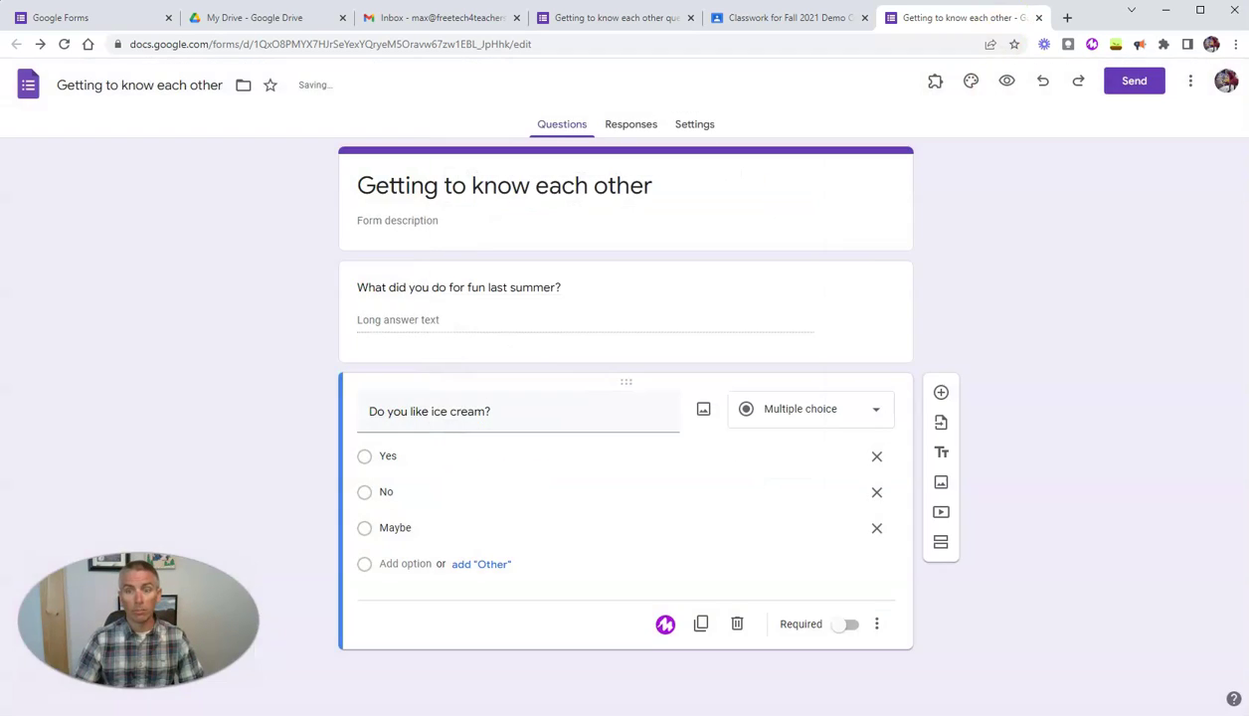
click(804, 19)
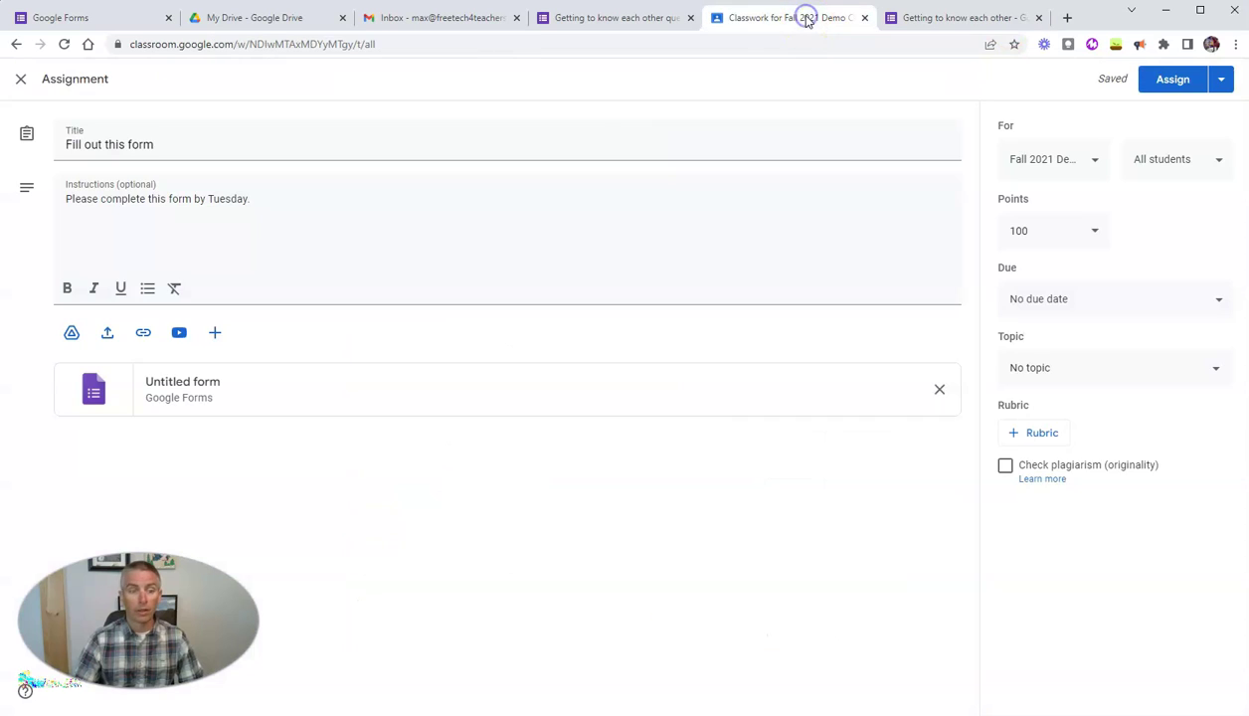
click(1175, 85)
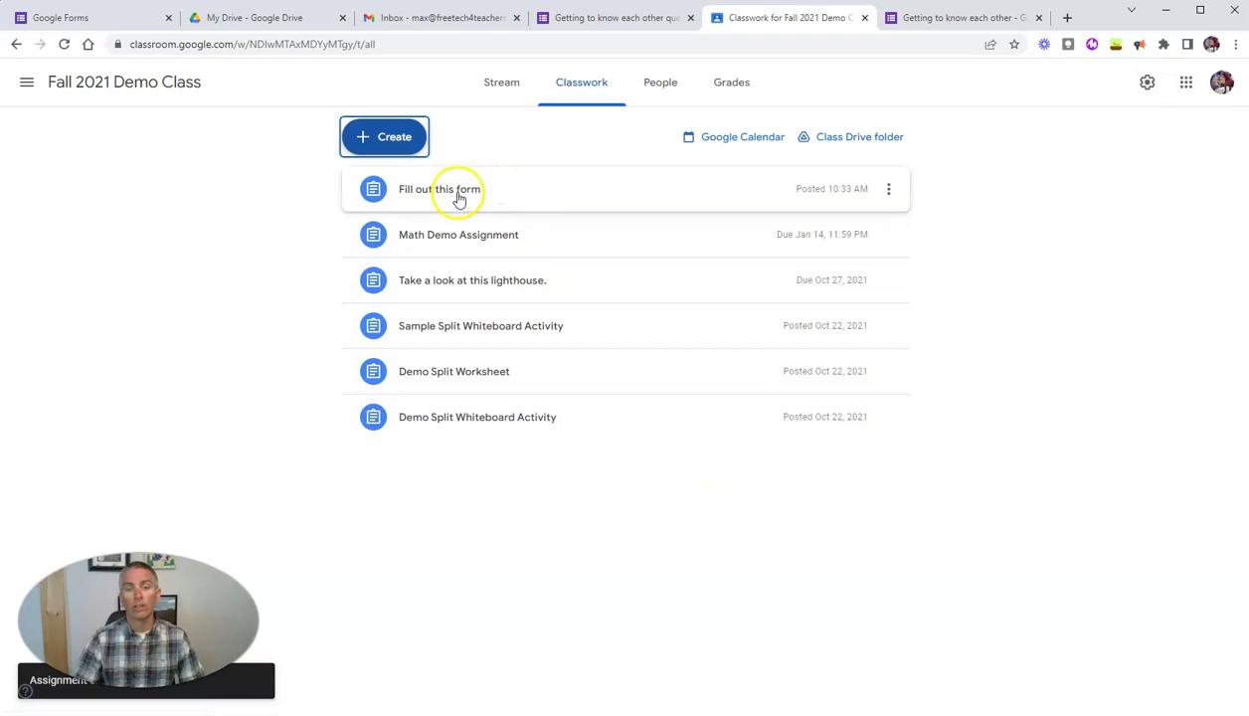
Step: Examine the posted "Fill out this form" assignment and its attached form, switching to the form editor and back to Classroom
click(460, 197)
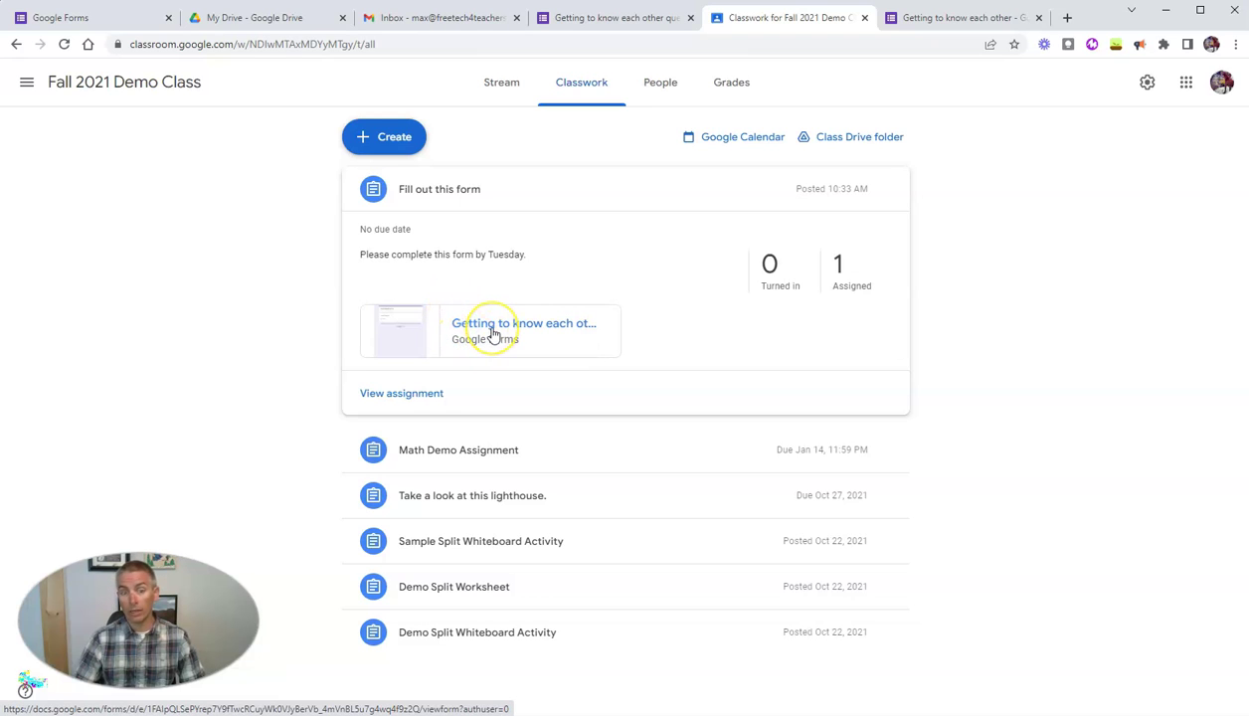
click(948, 19)
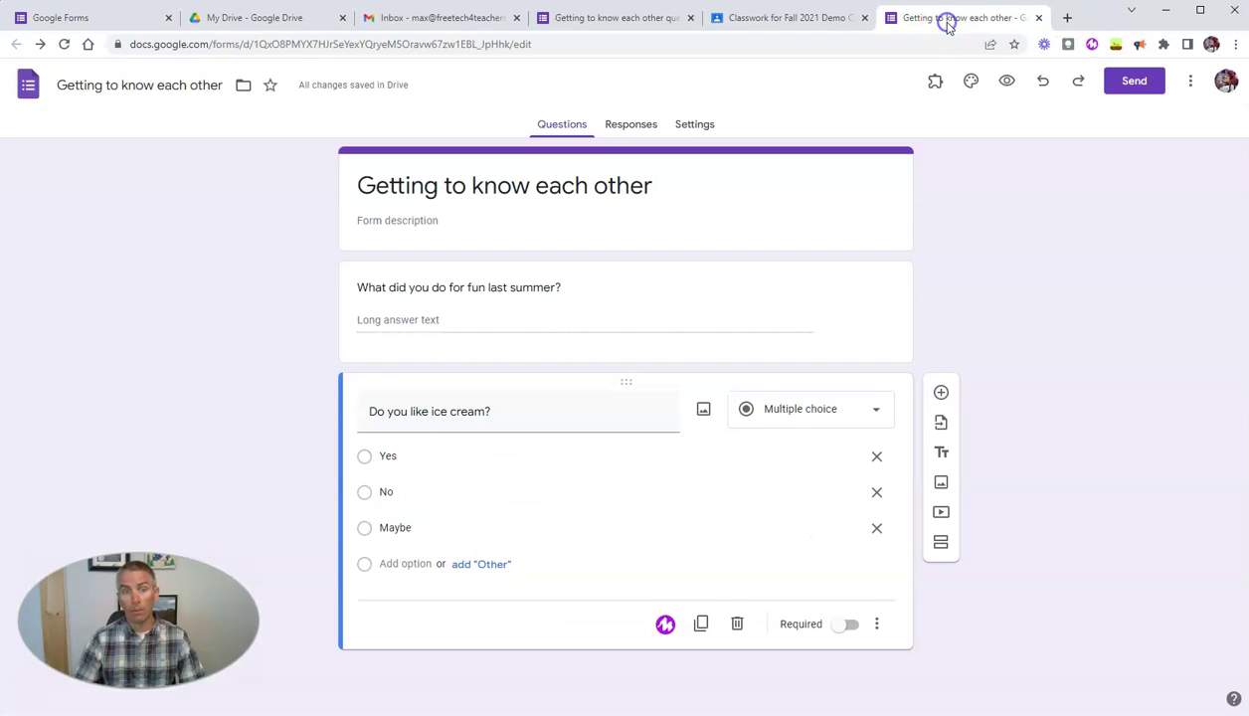
click(753, 20)
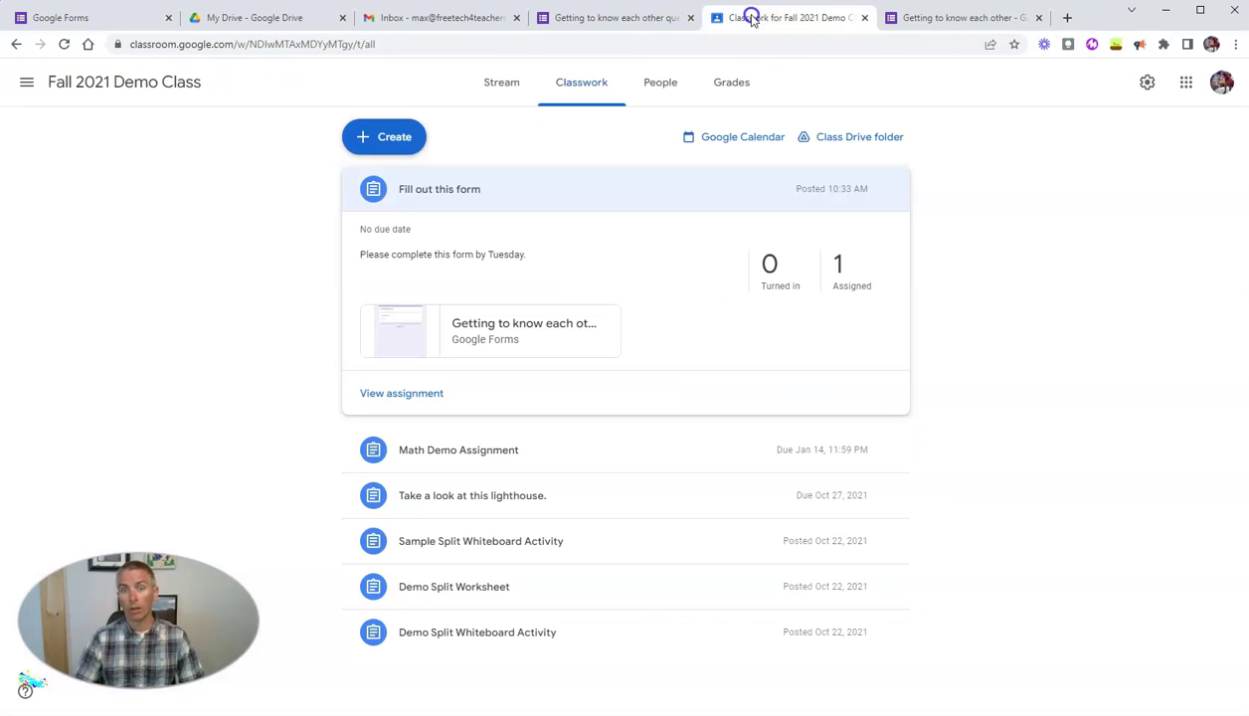